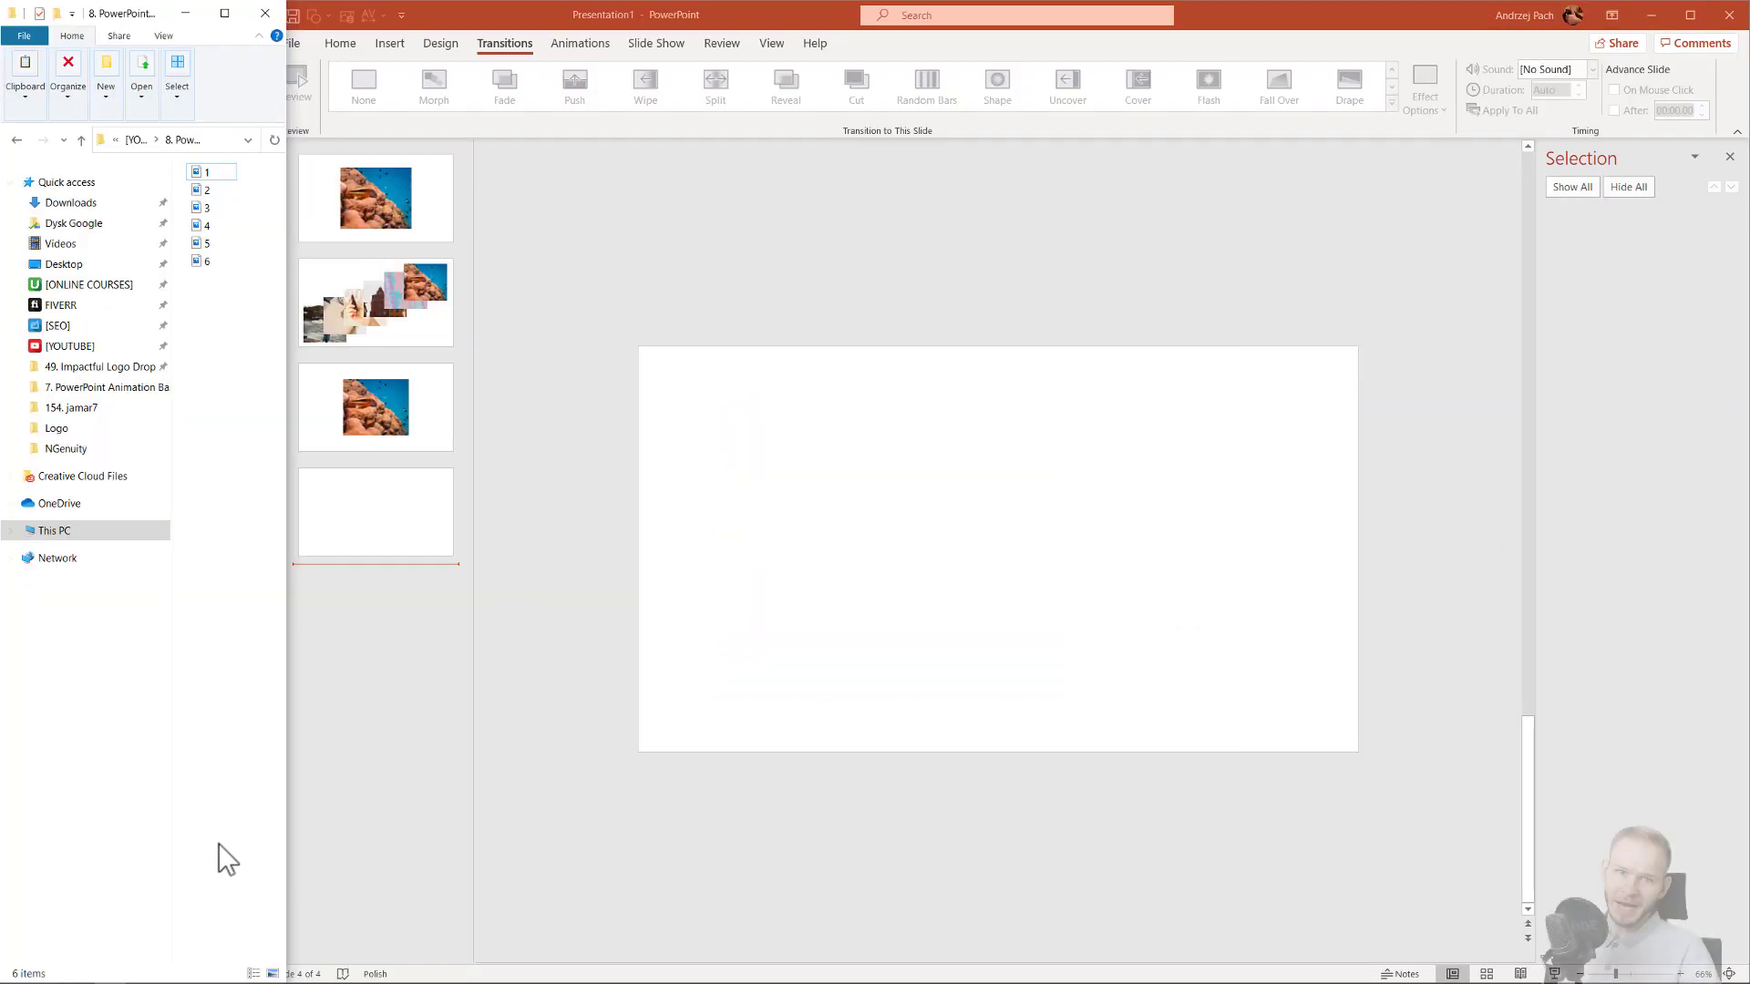
Drag the six photo files from the folder onto blank slide 4 and dismiss Design Ideas.
left_click_drag(247, 388, 928, 492)
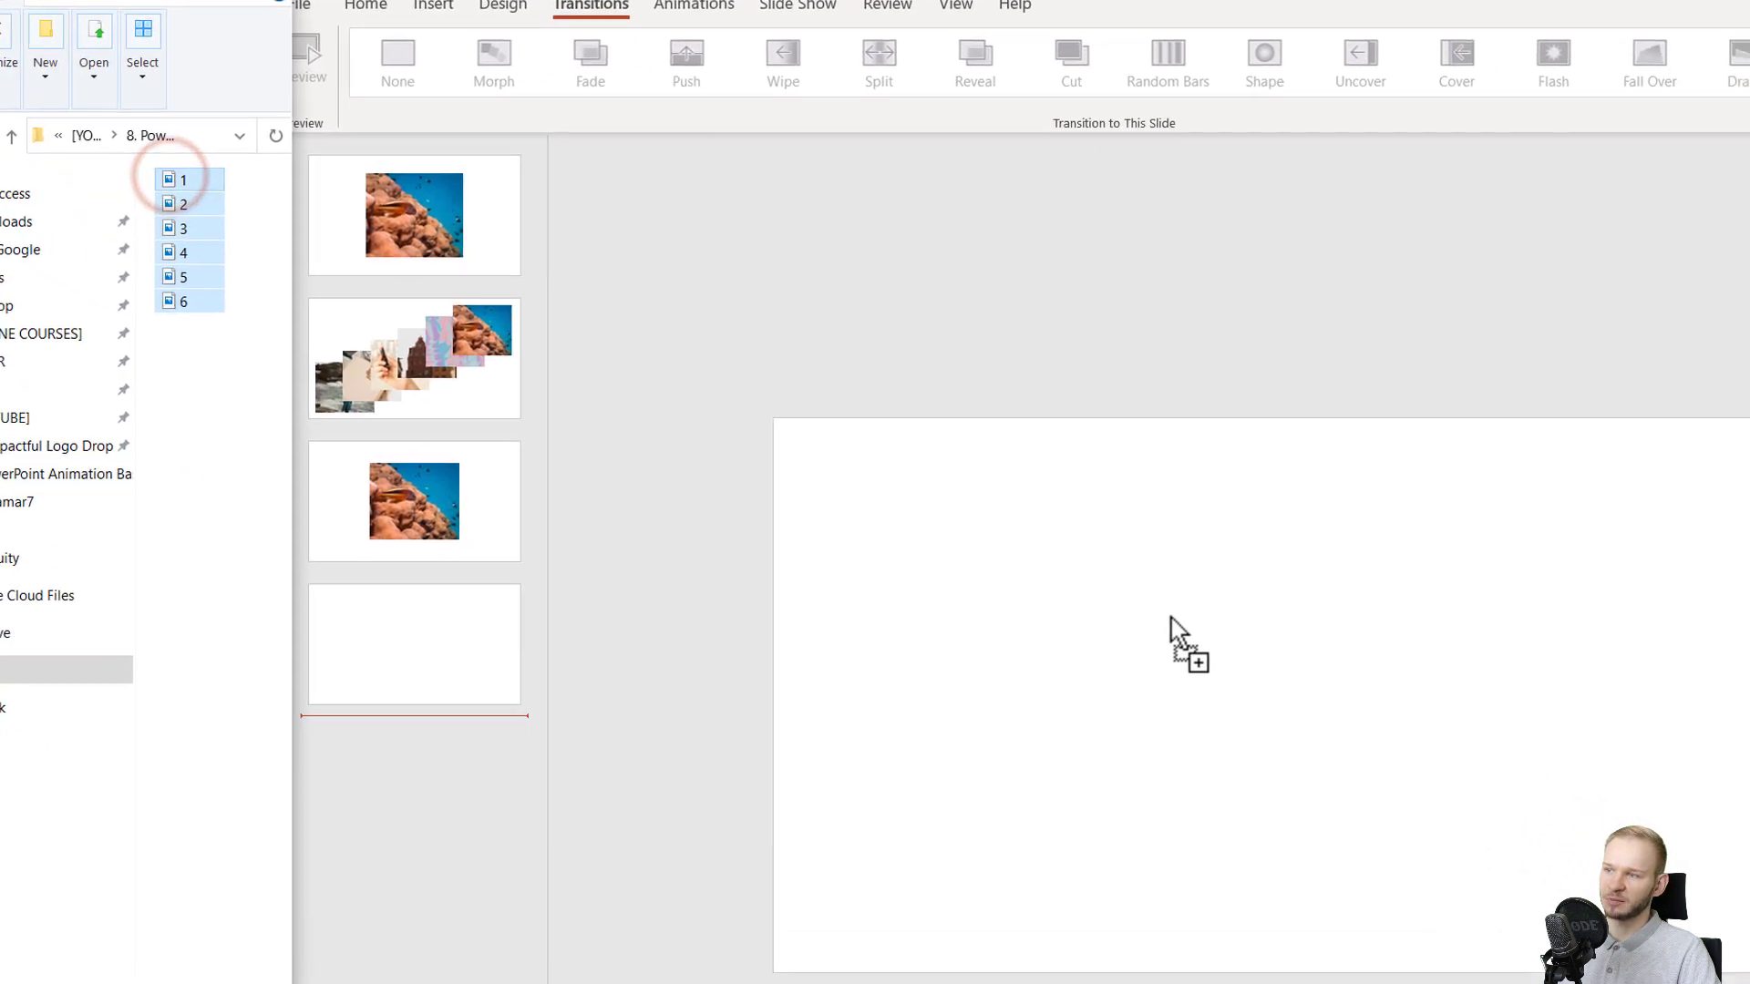
left_click_drag(1170, 618, 1172, 623)
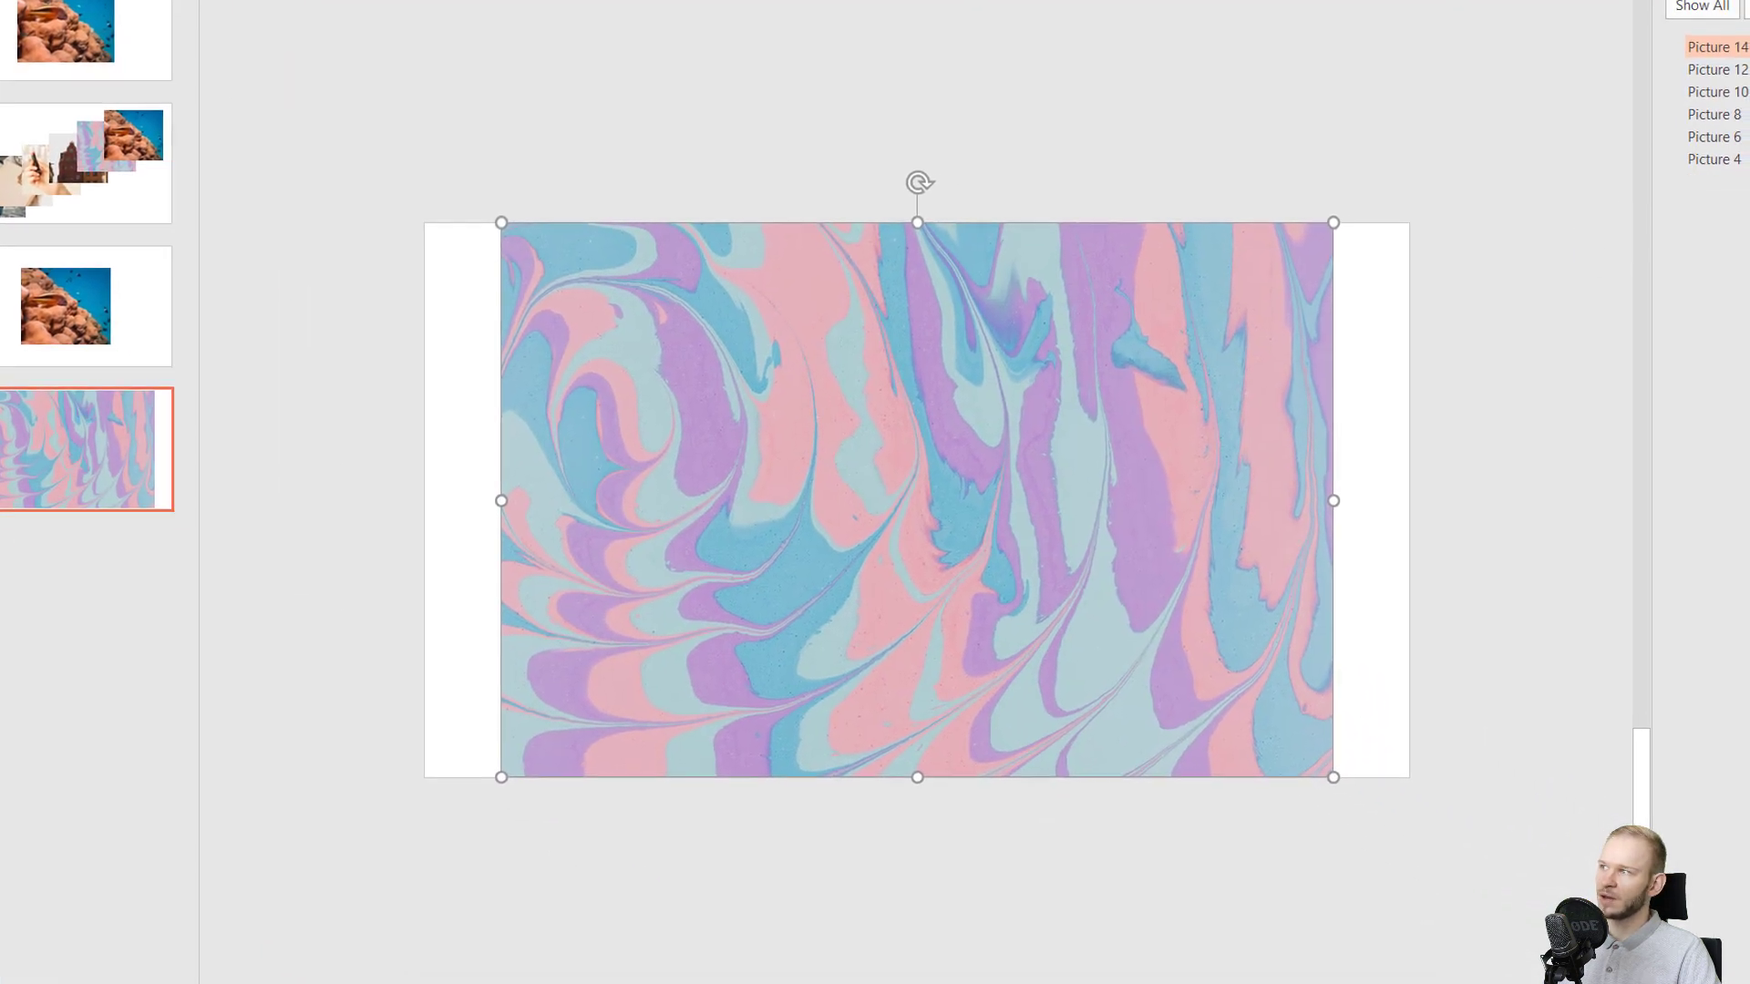
scroll(1136, 246, "down", 2)
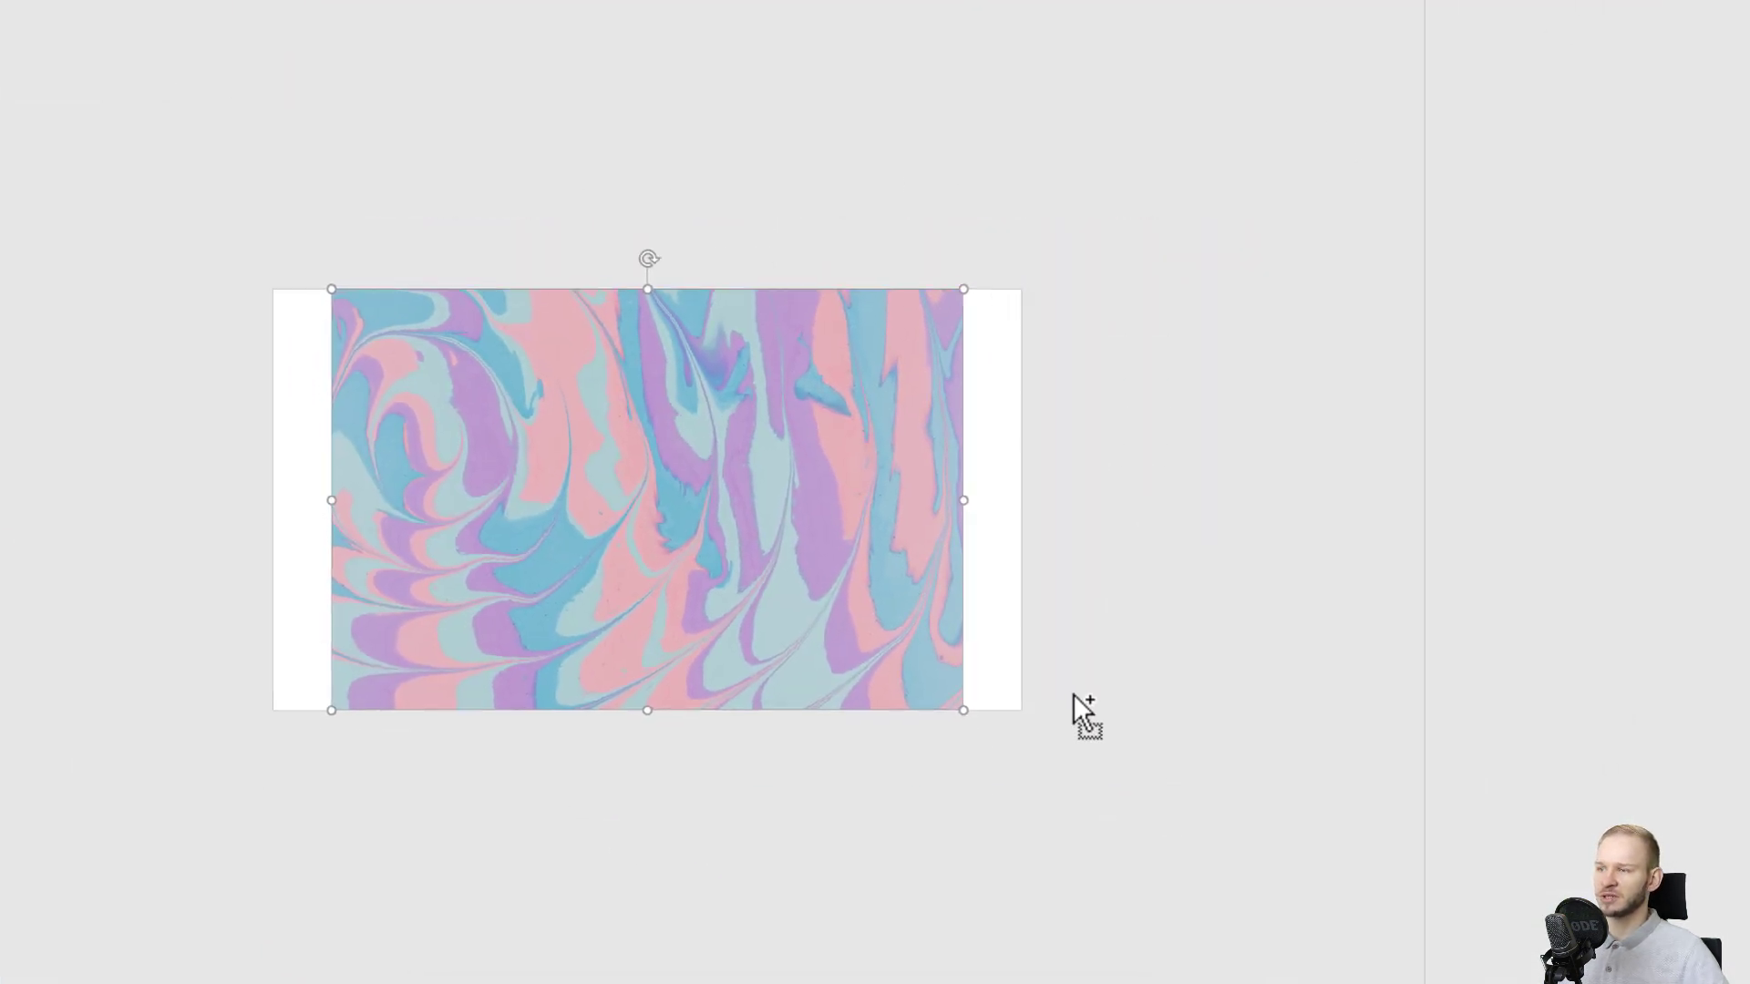
left_click(1639, 36)
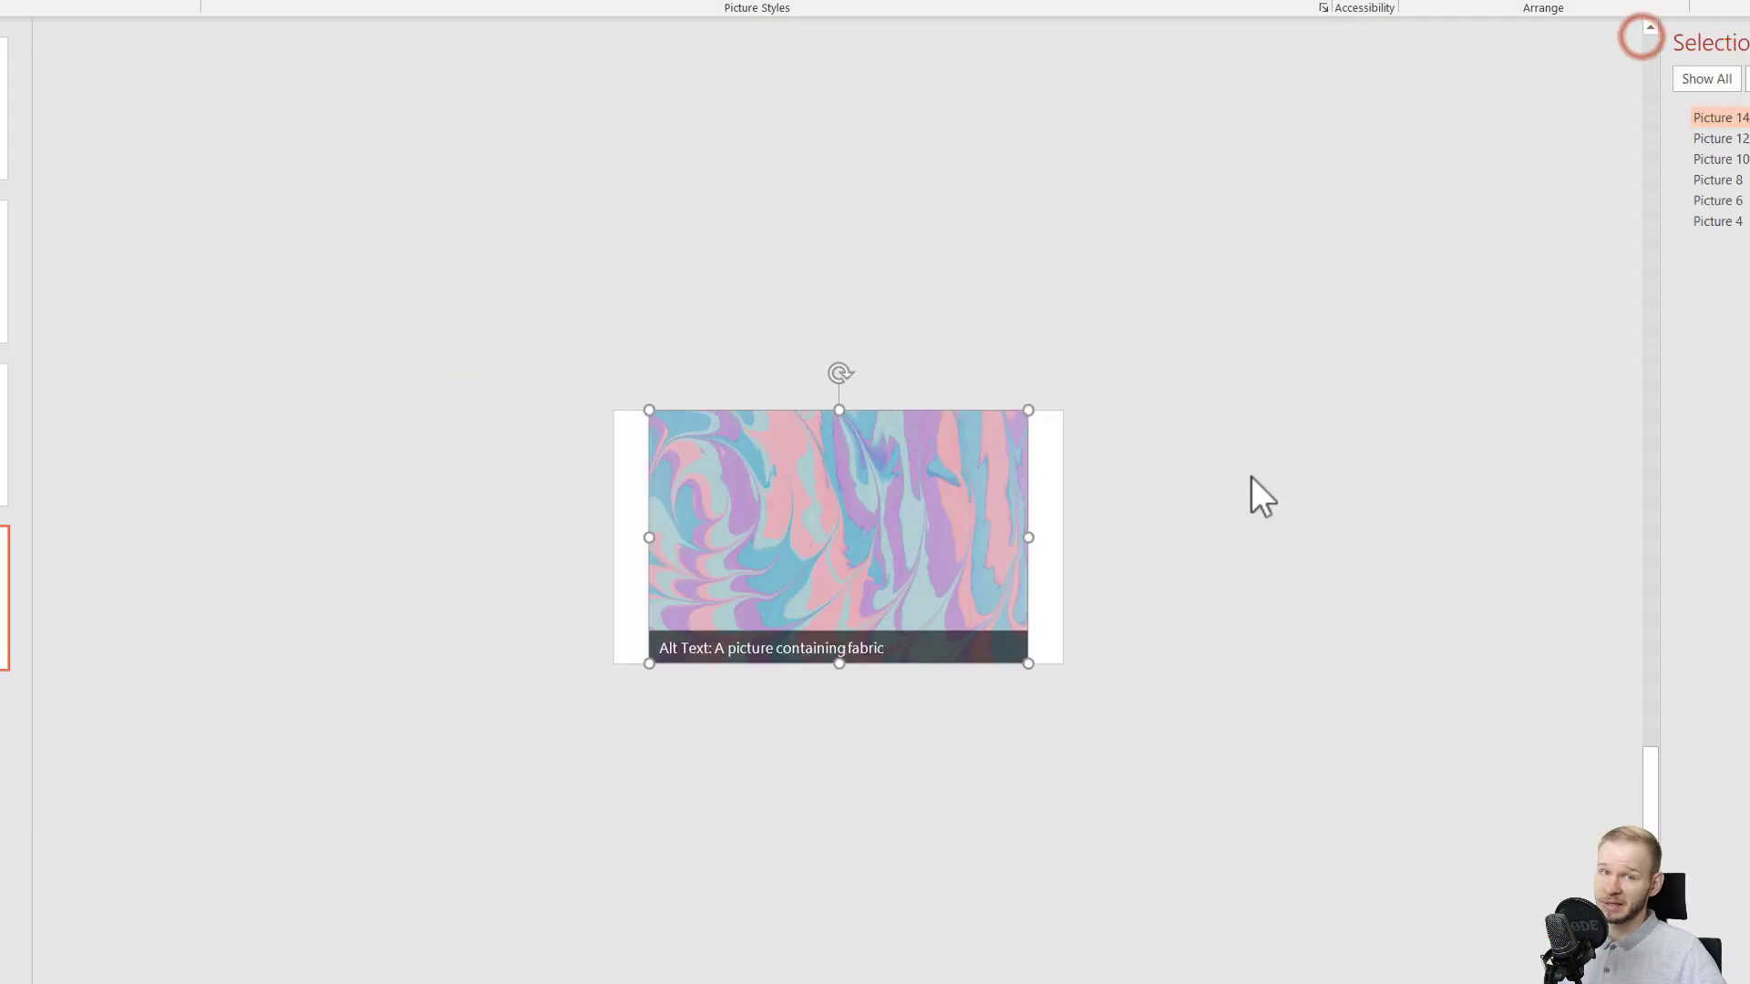
Spread the stacked marble, townhouse, lipstick, ring, coral and lighthouse photos apart.
left_click(1262, 528)
left_click_drag(820, 522, 450, 197)
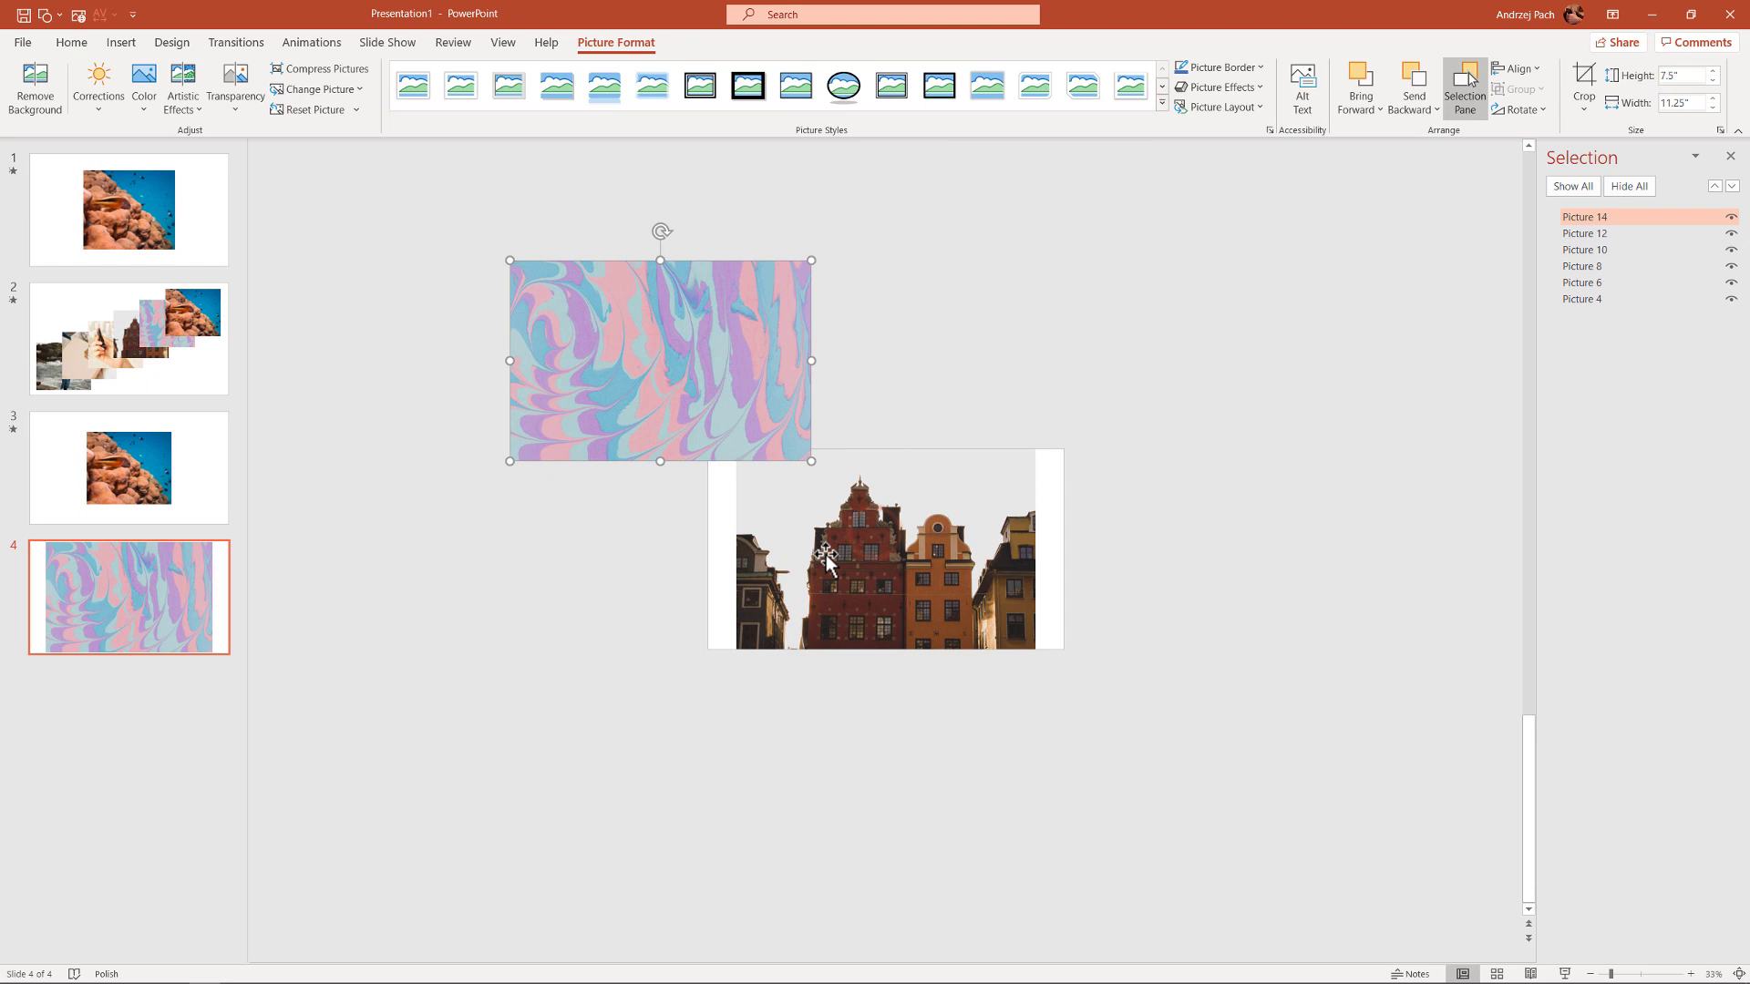
left_click_drag(769, 545, 1035, 390)
left_click_drag(893, 638, 641, 795)
left_click_drag(852, 647, 1207, 817)
left_click_drag(930, 586, 951, 366)
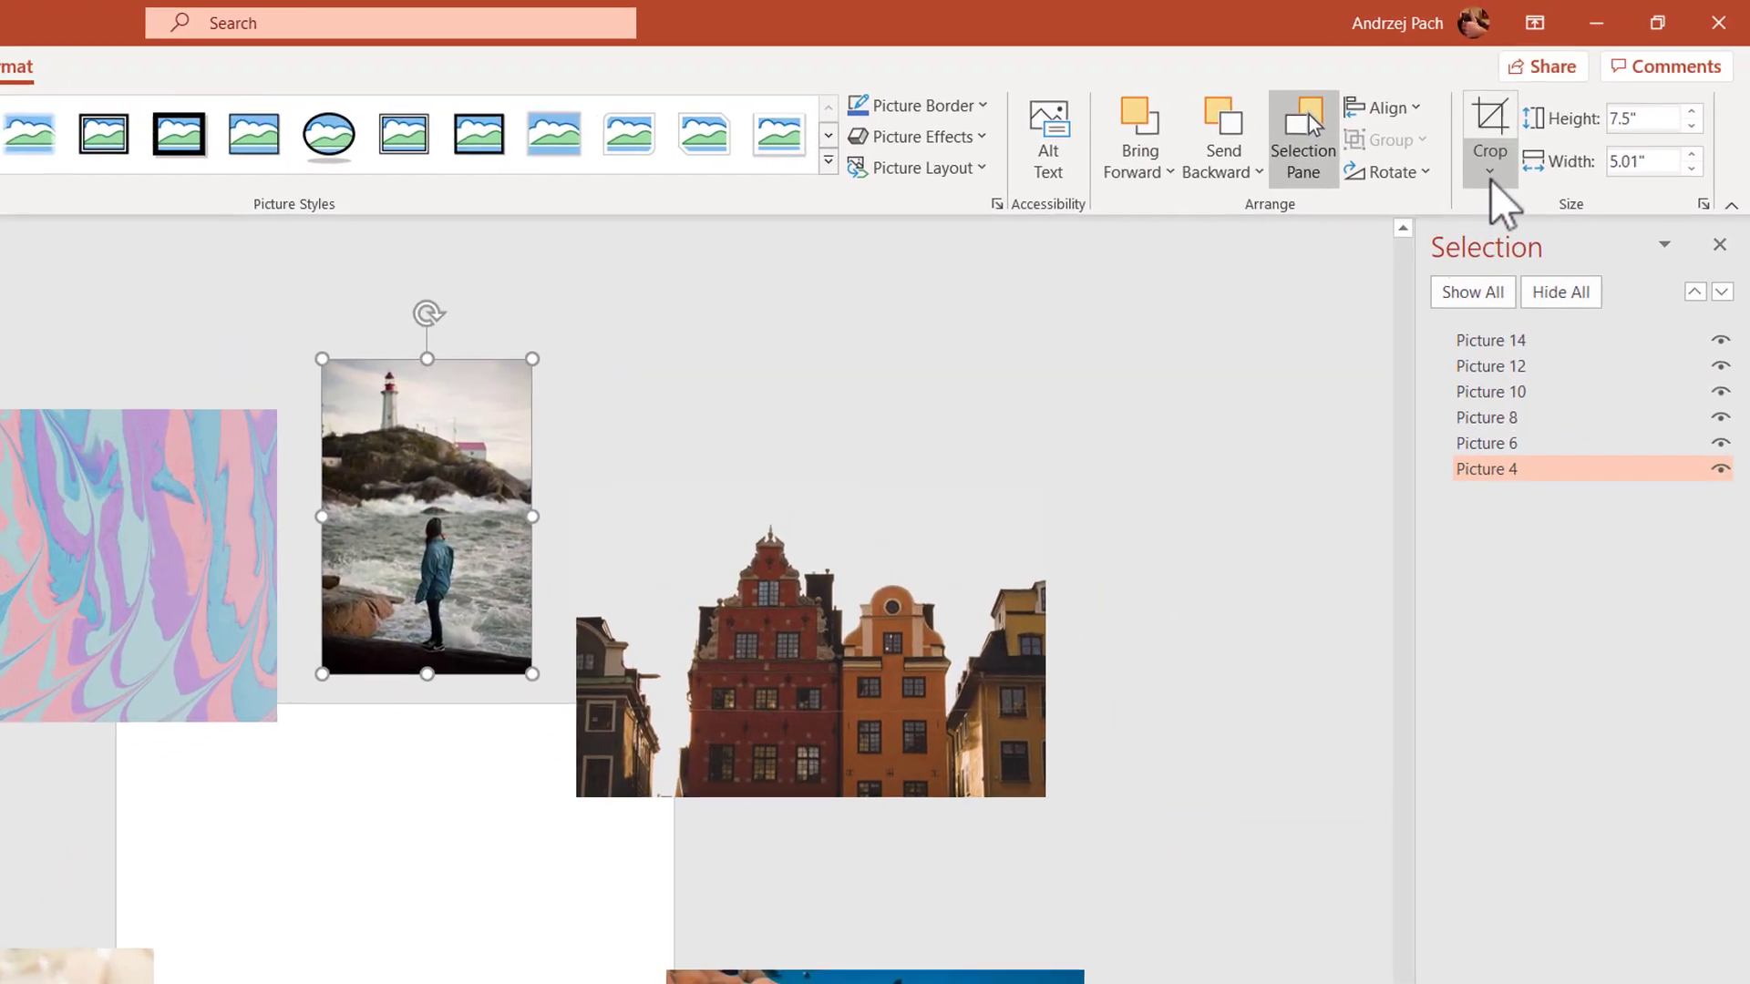
Crop the lighthouse photo to a 1:1 square aspect ratio, repositioning the image inside.
left_click(1584, 109)
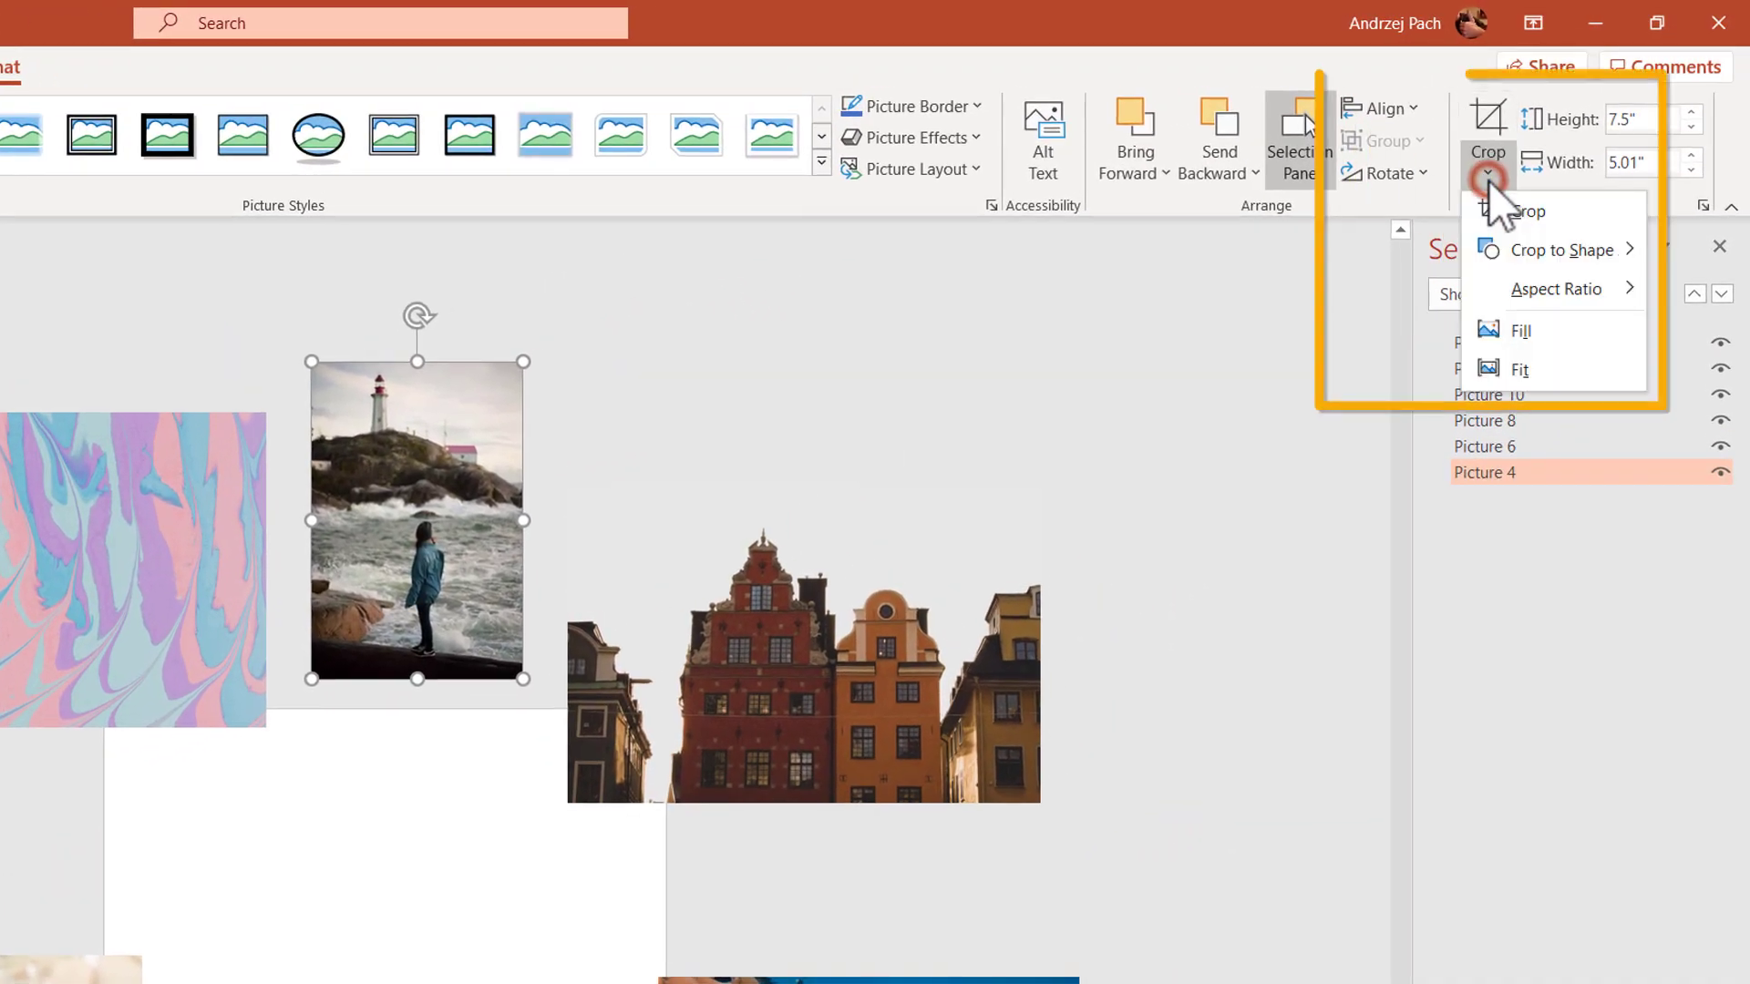
left_click(1550, 289)
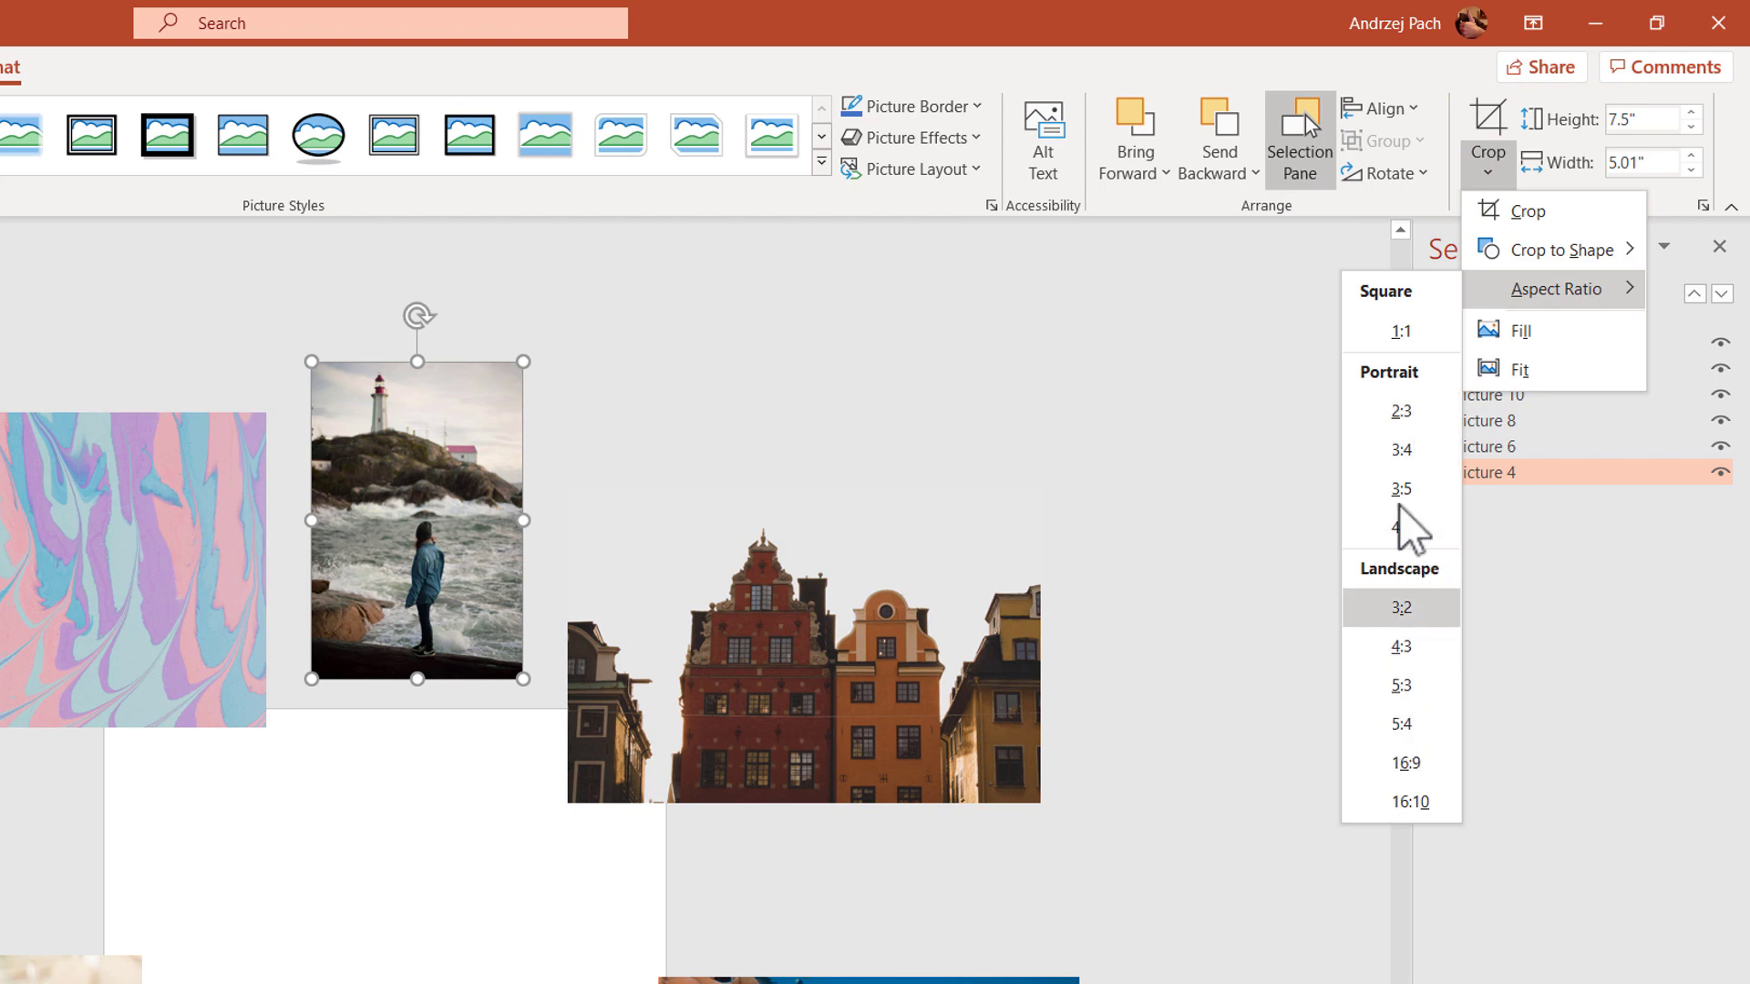
left_click(1394, 335)
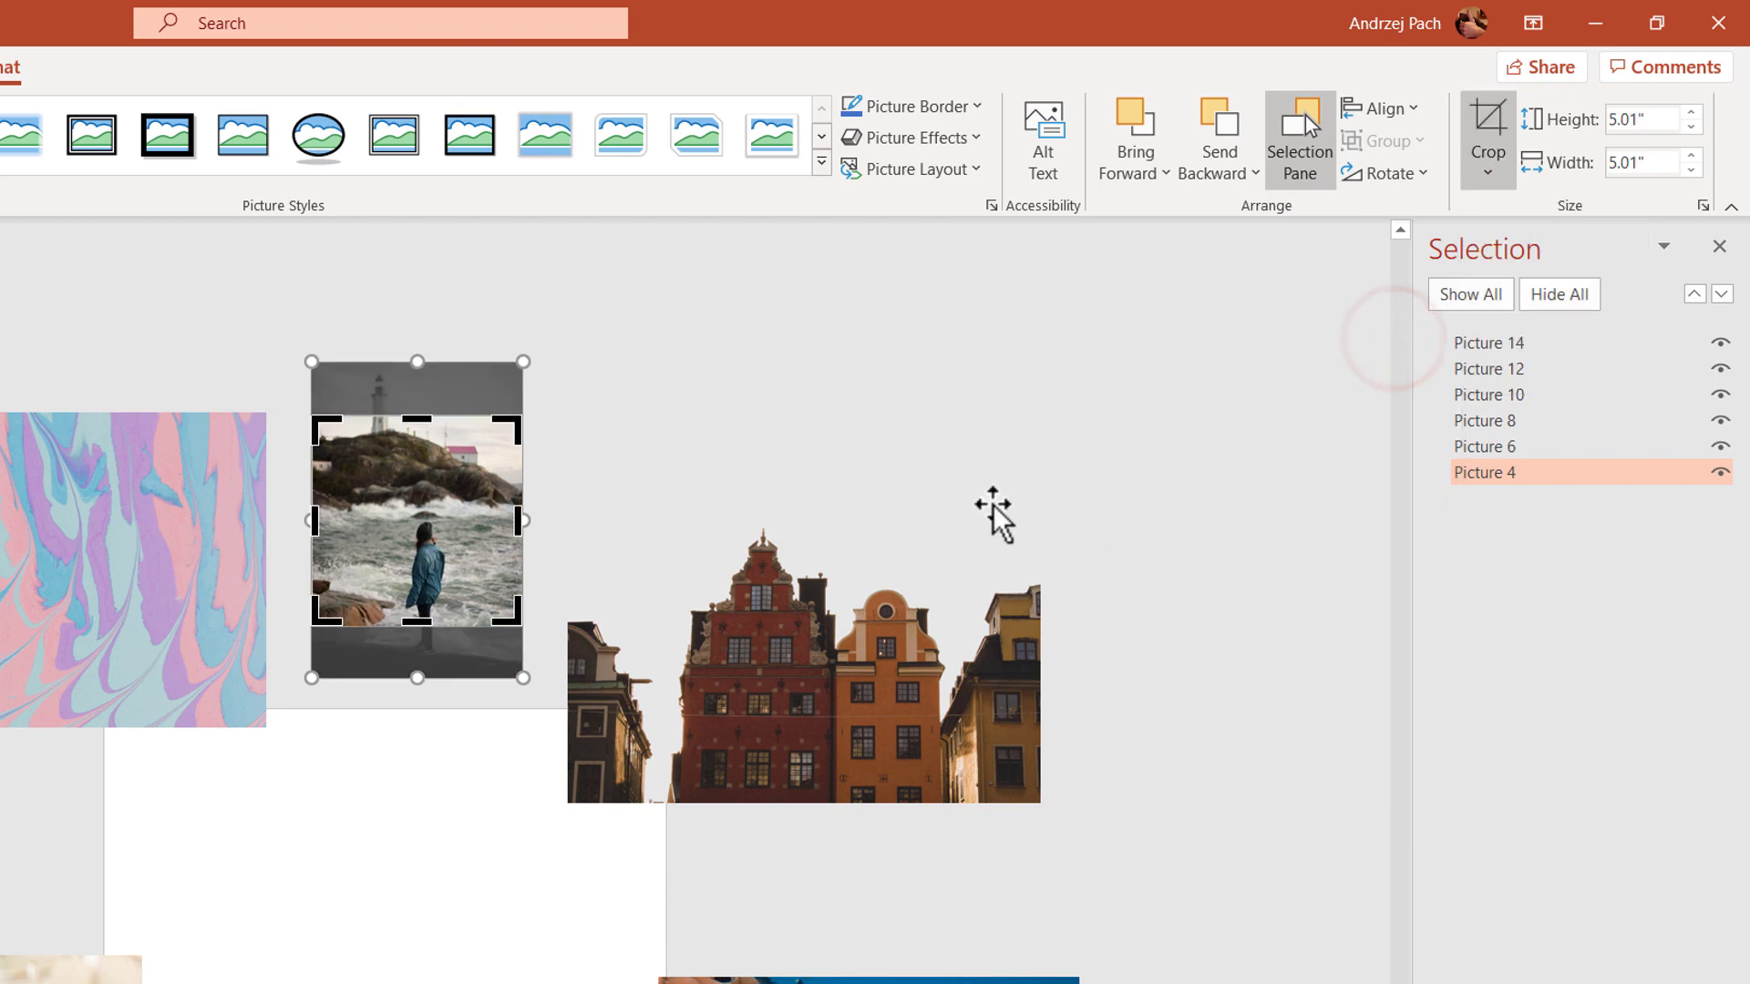
left_click_drag(484, 507, 484, 475)
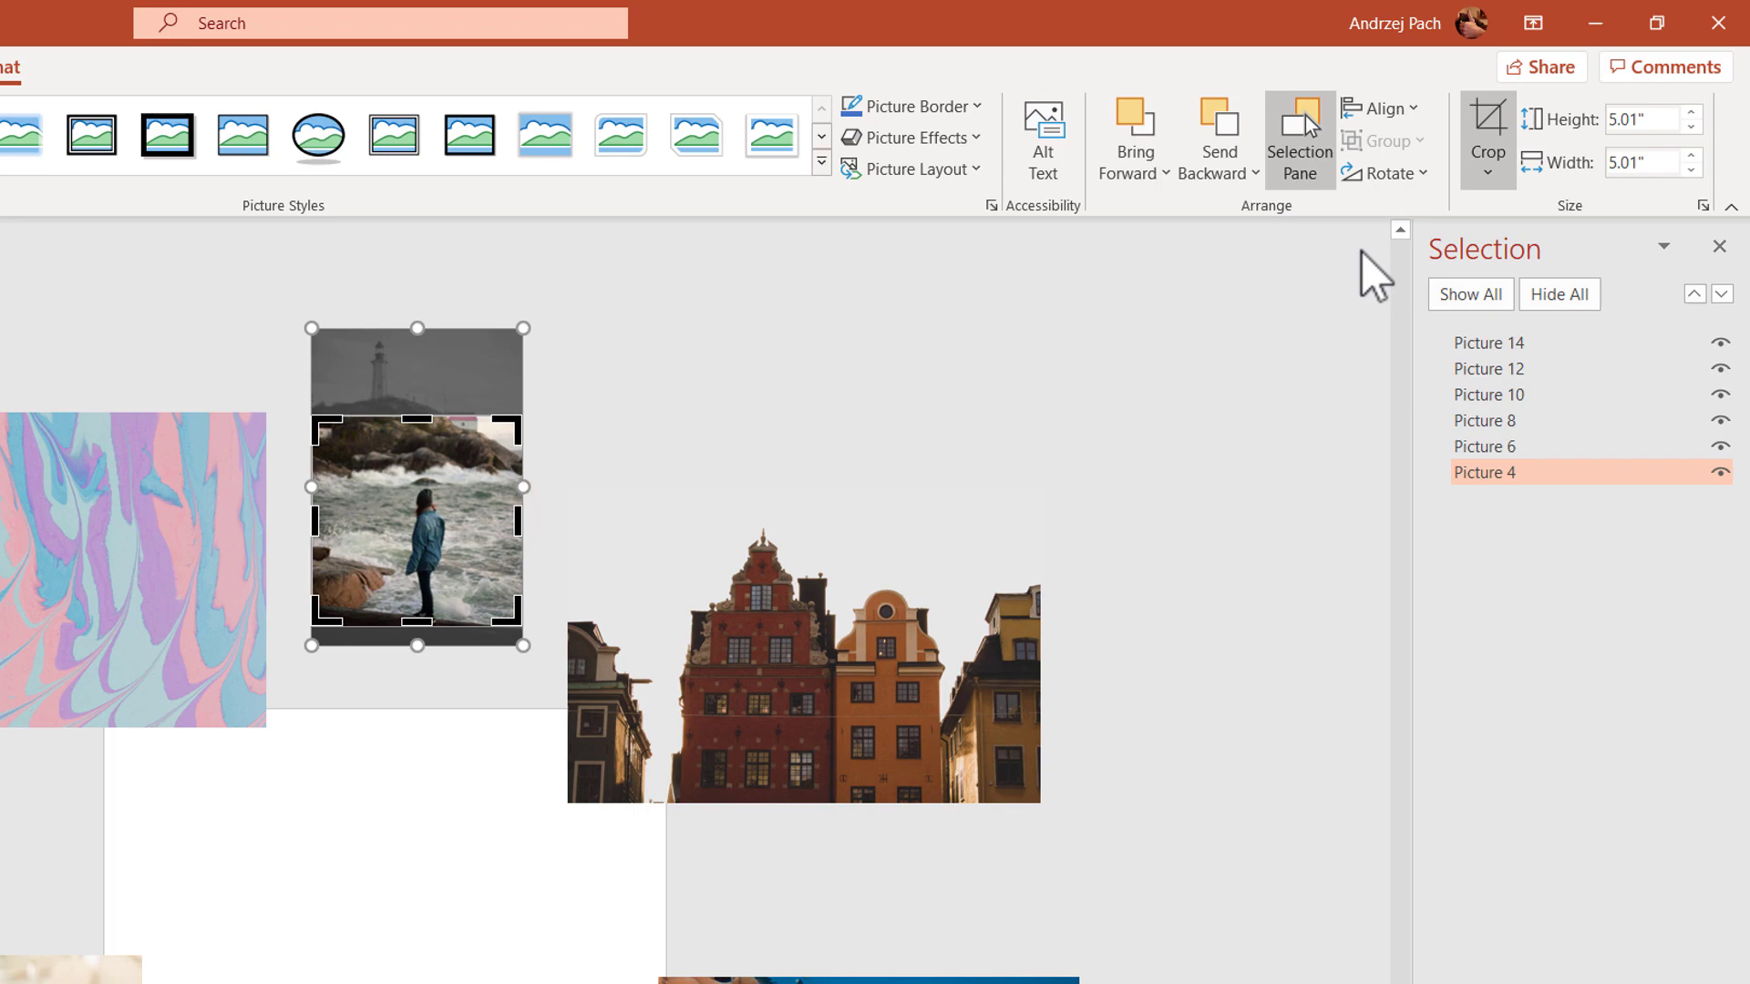
left_click(1491, 137)
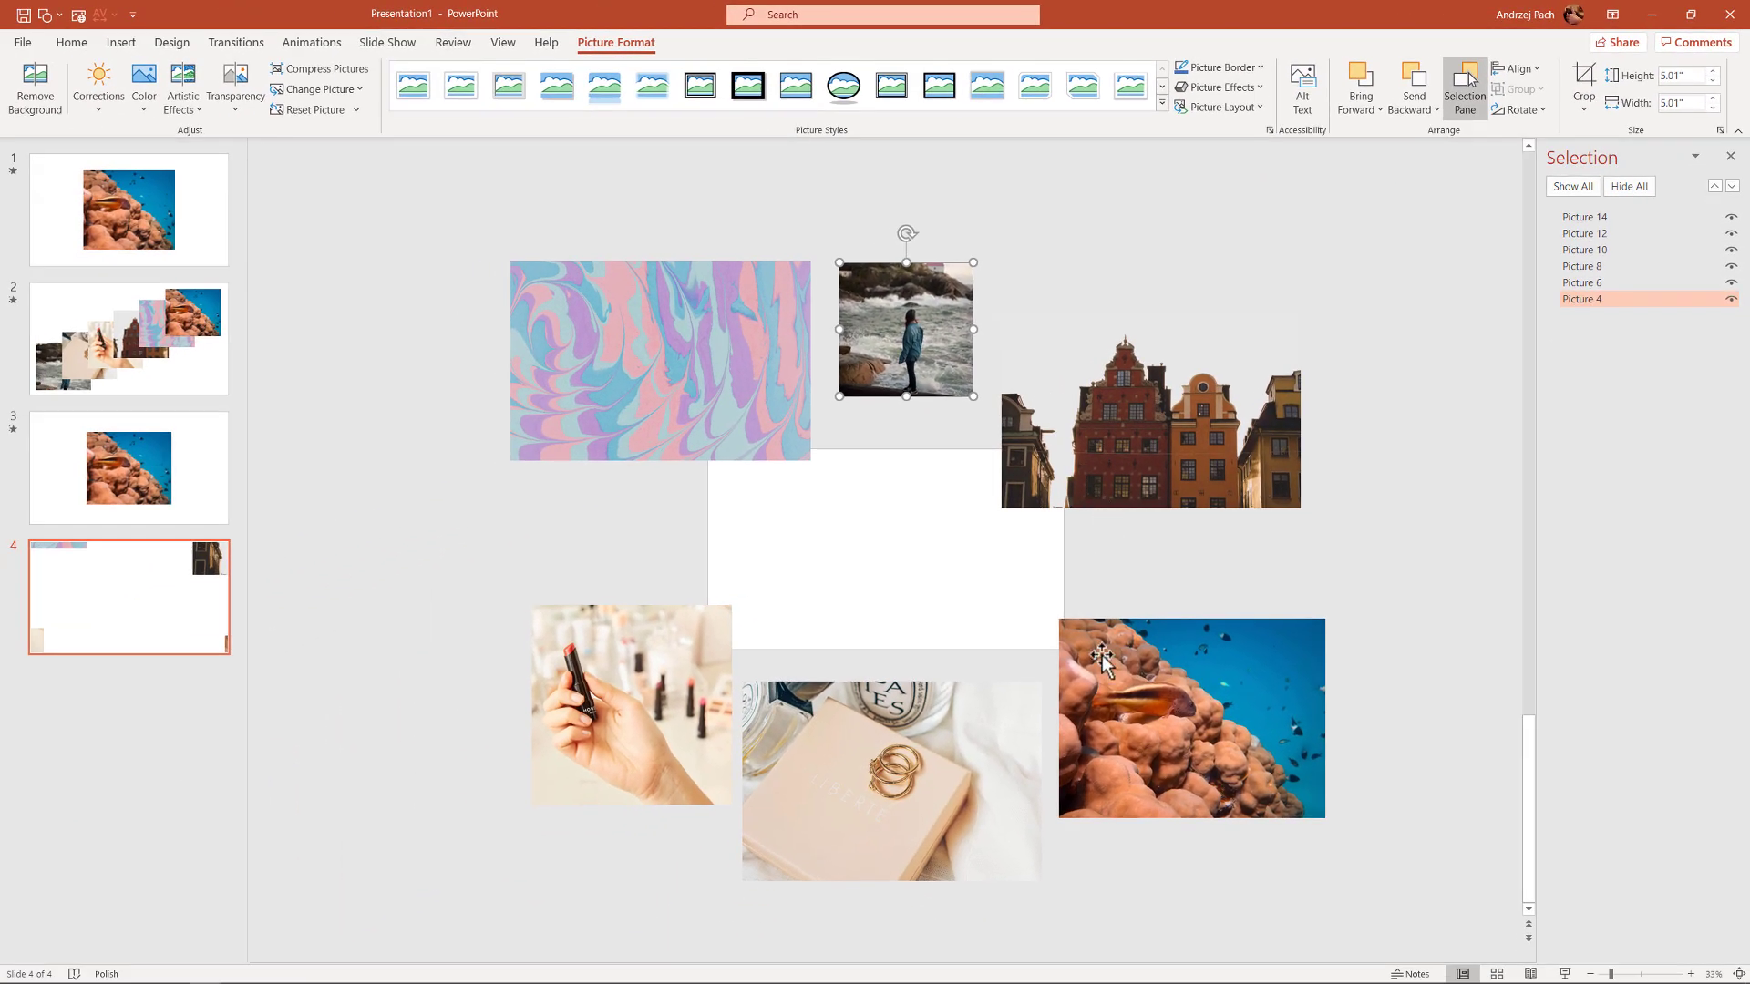
Resize the townhouse photo, entering a height of 50, then shrink it back beside the lighthouse.
left_click(1127, 469)
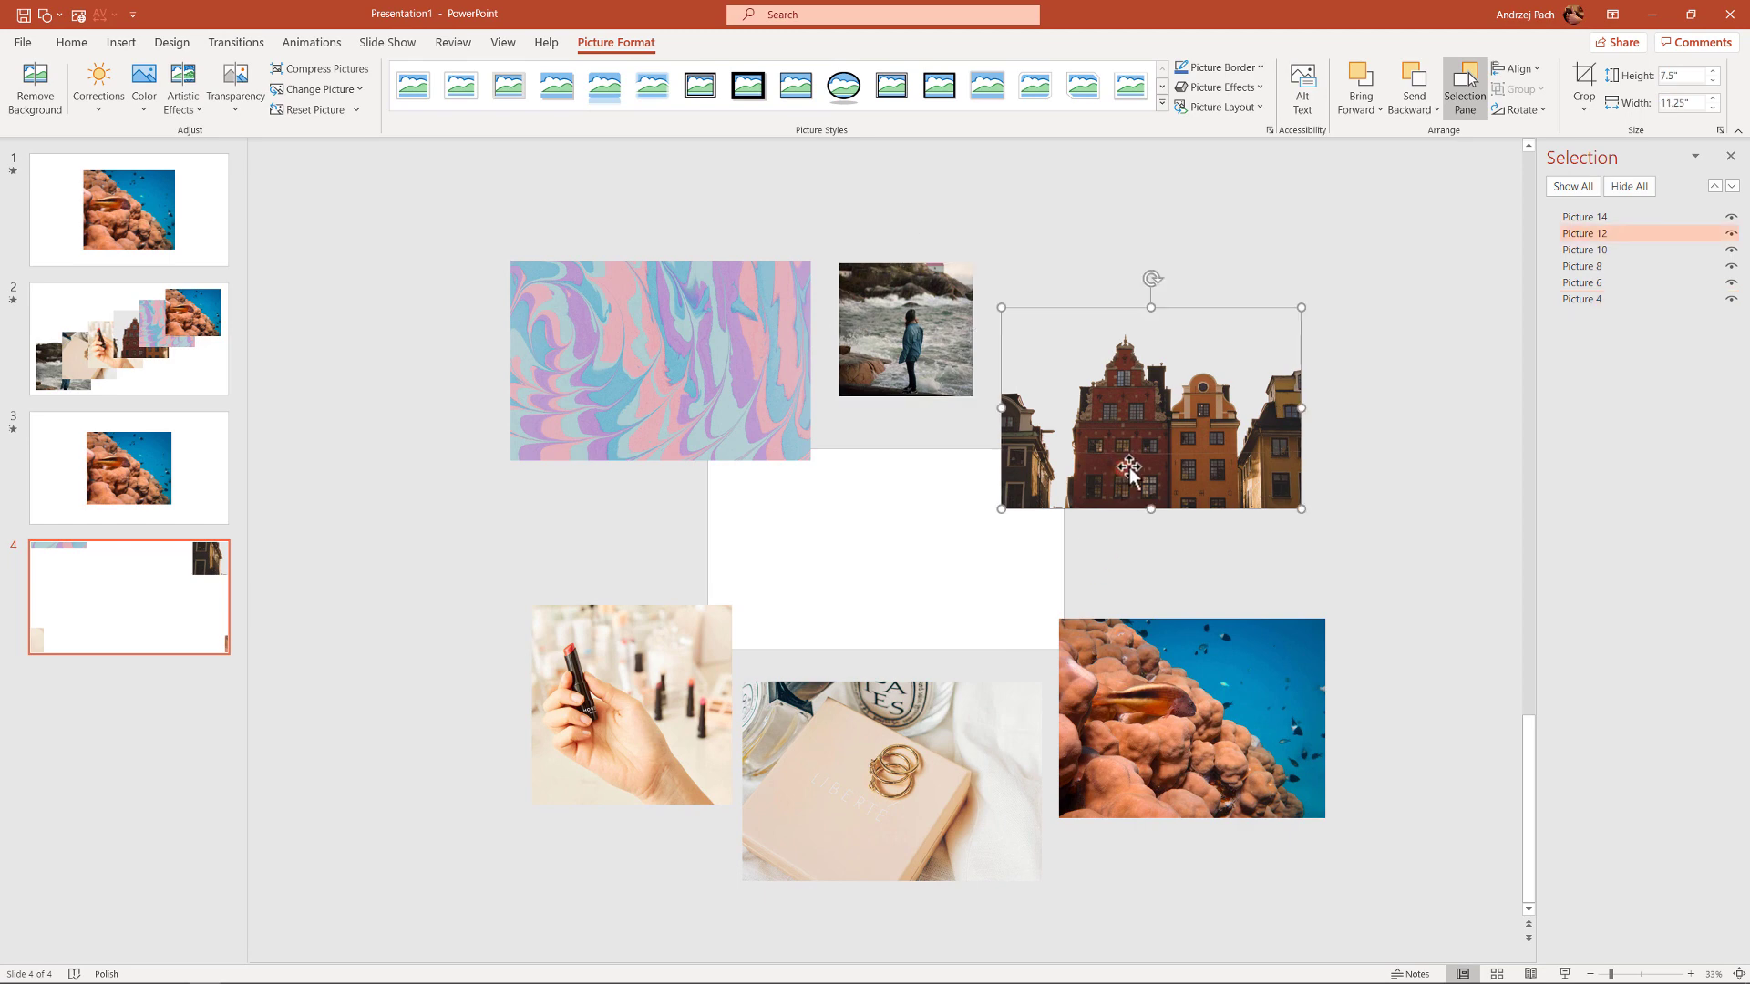
left_click_drag(1300, 510, 1209, 451)
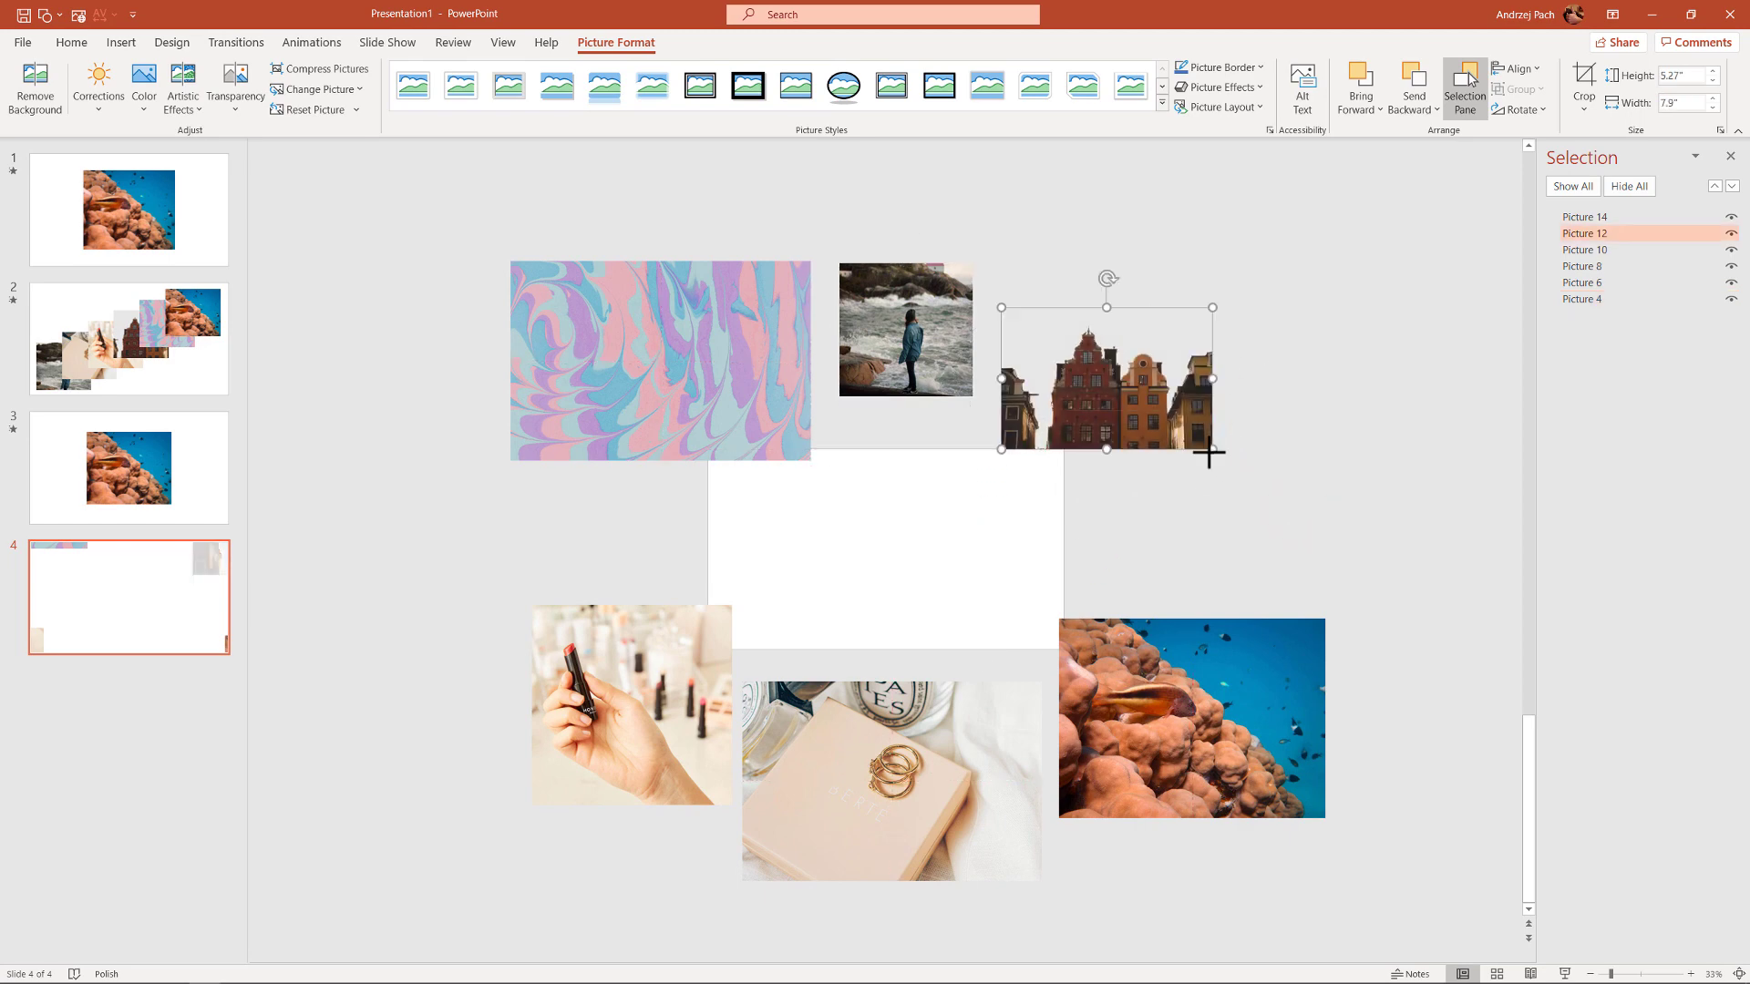
left_click(1684, 75)
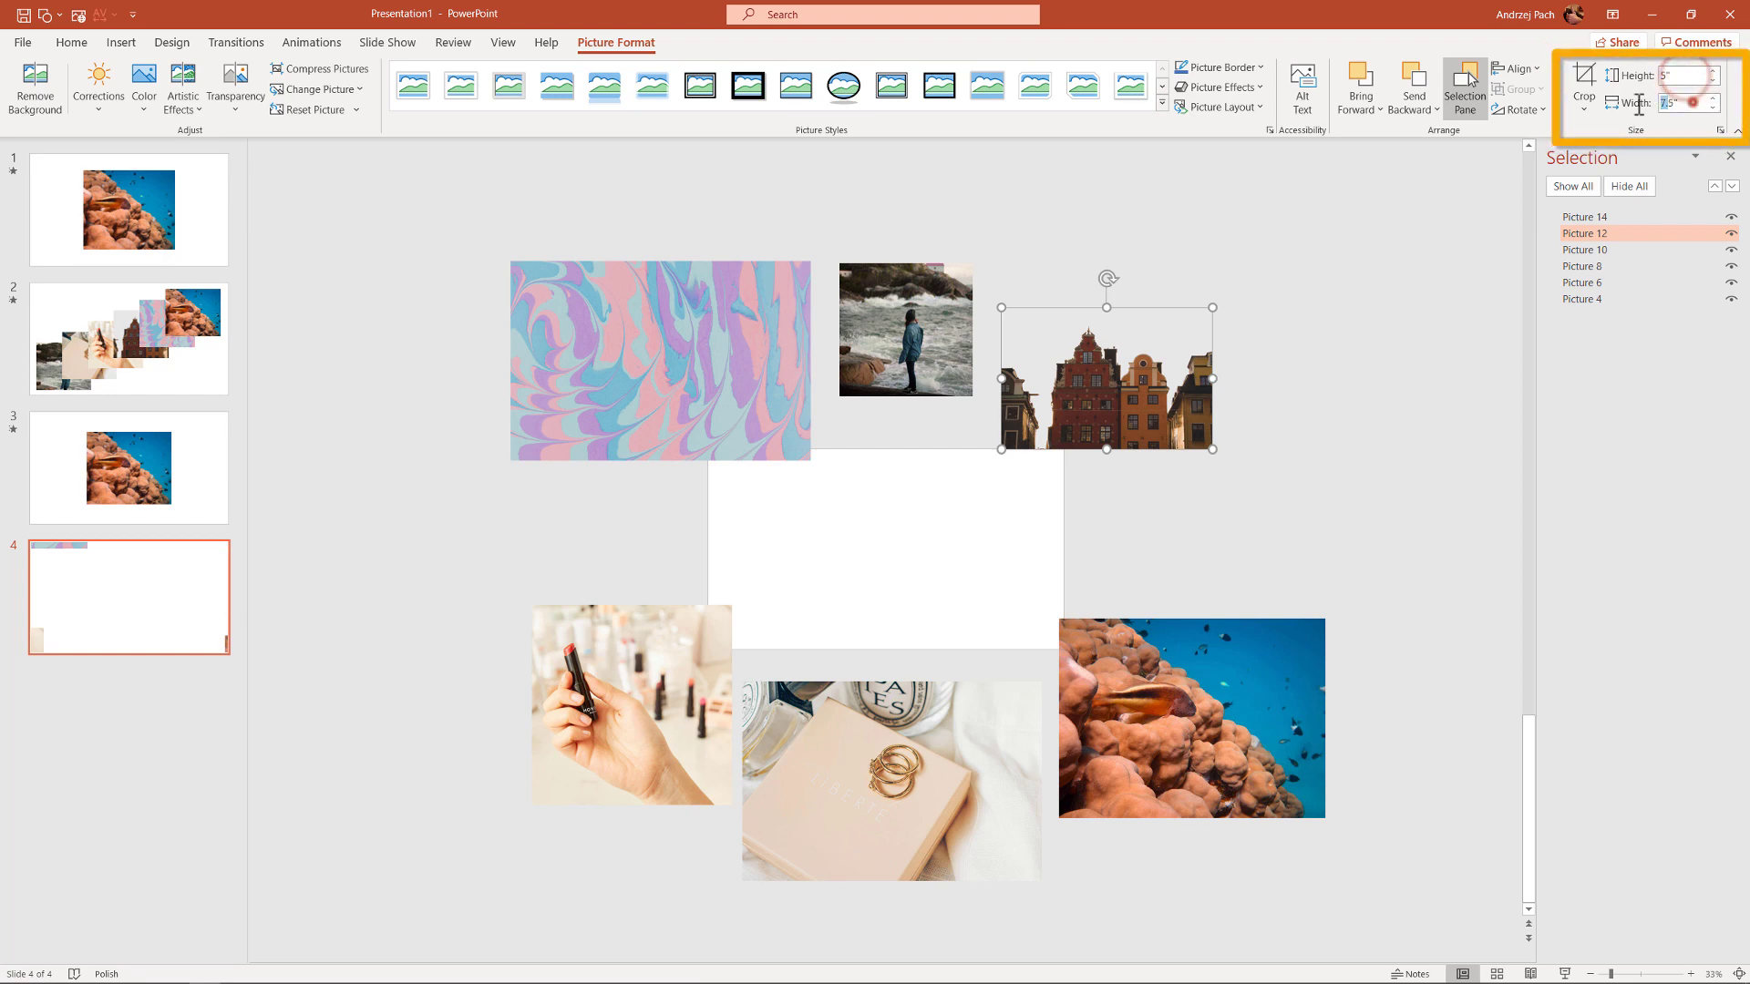
type("50")
left_click(920, 332)
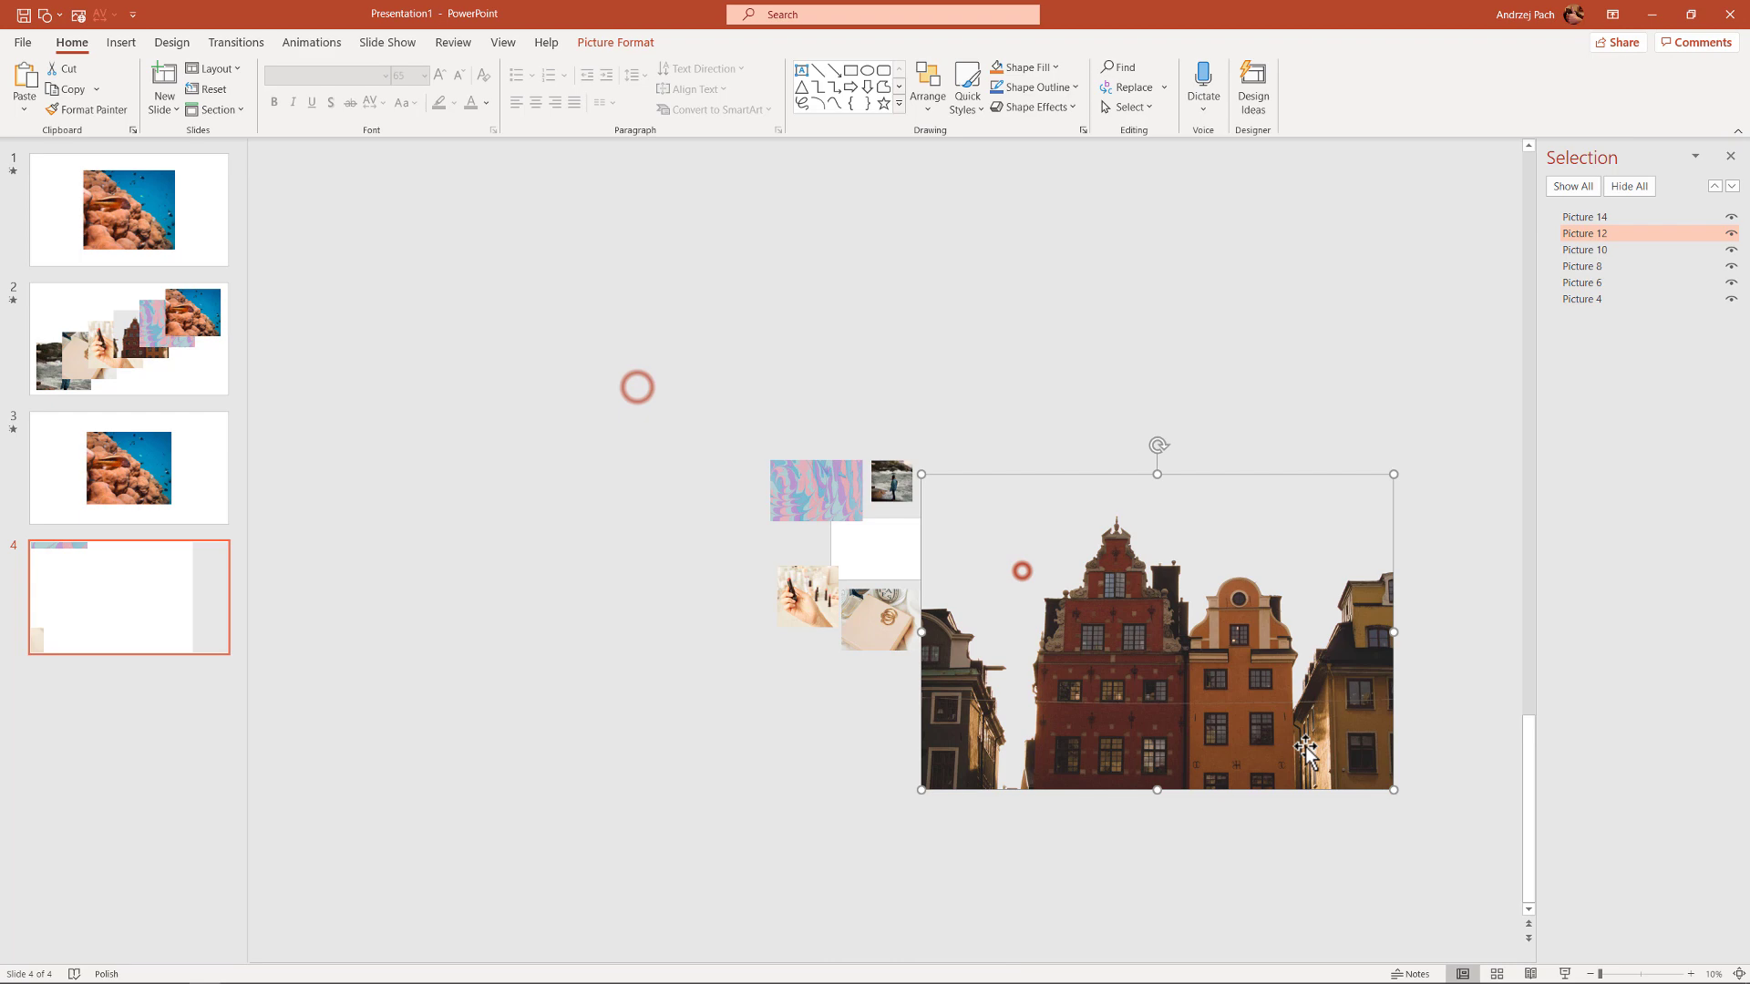
left_click_drag(1385, 786, 1029, 592)
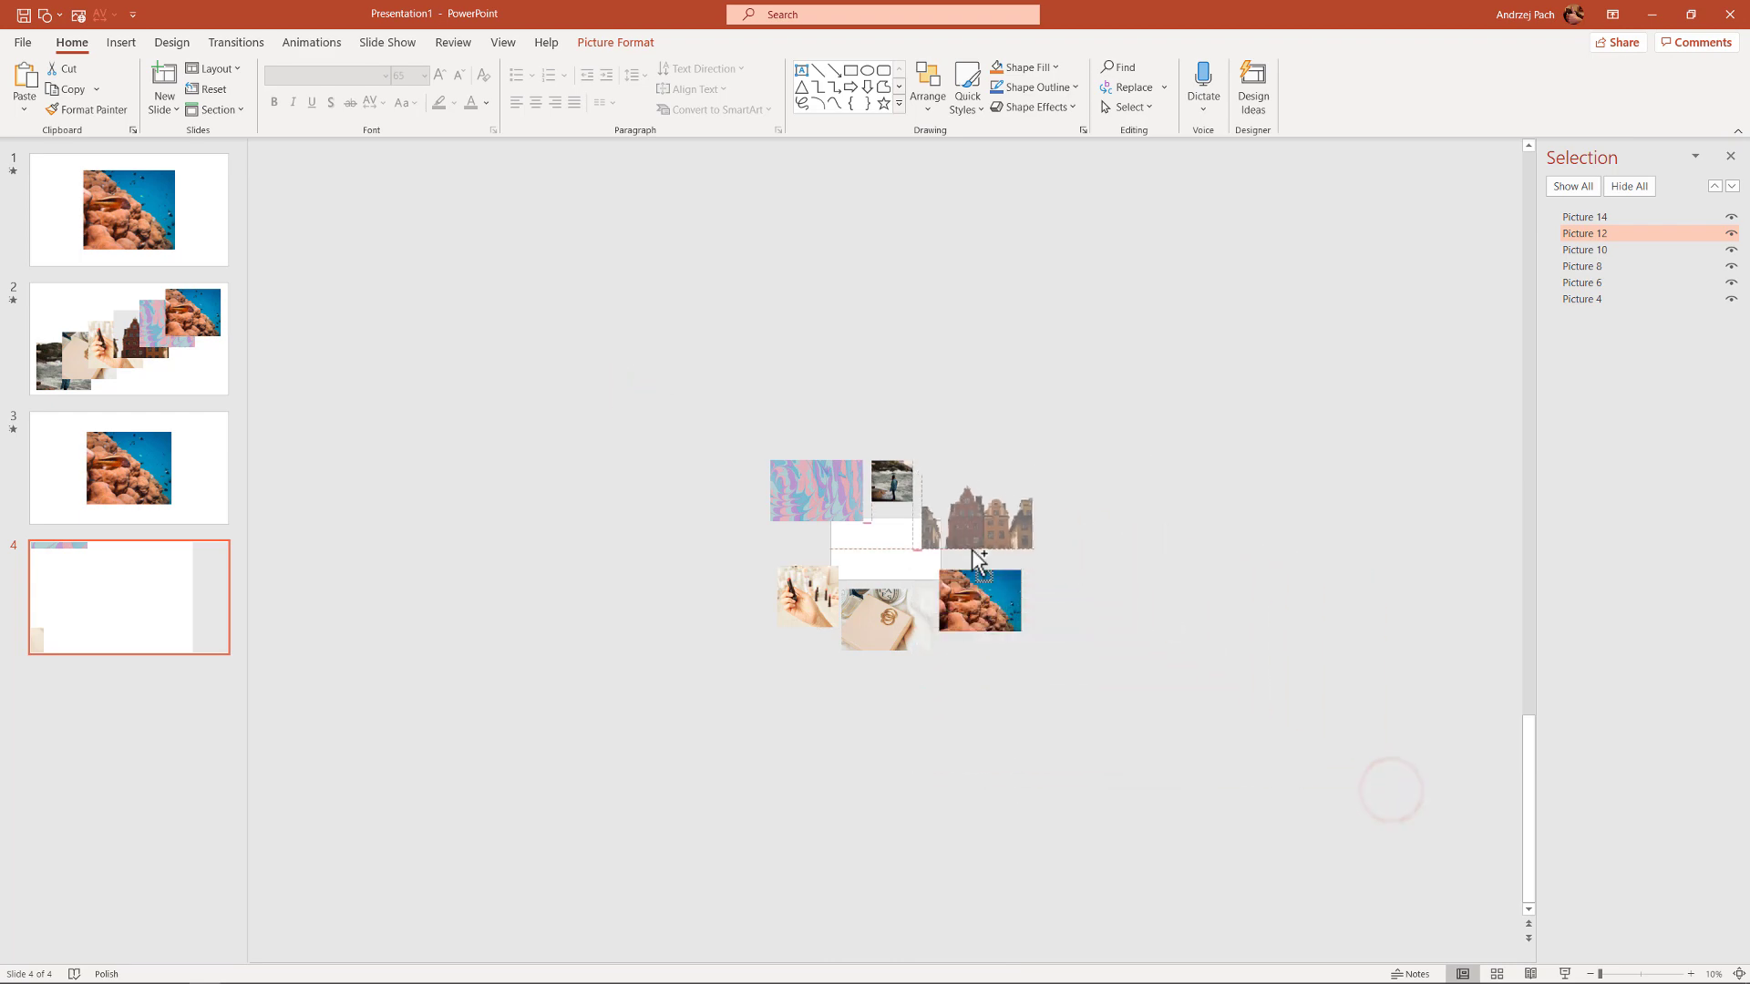
scroll(972, 549, "up", 3)
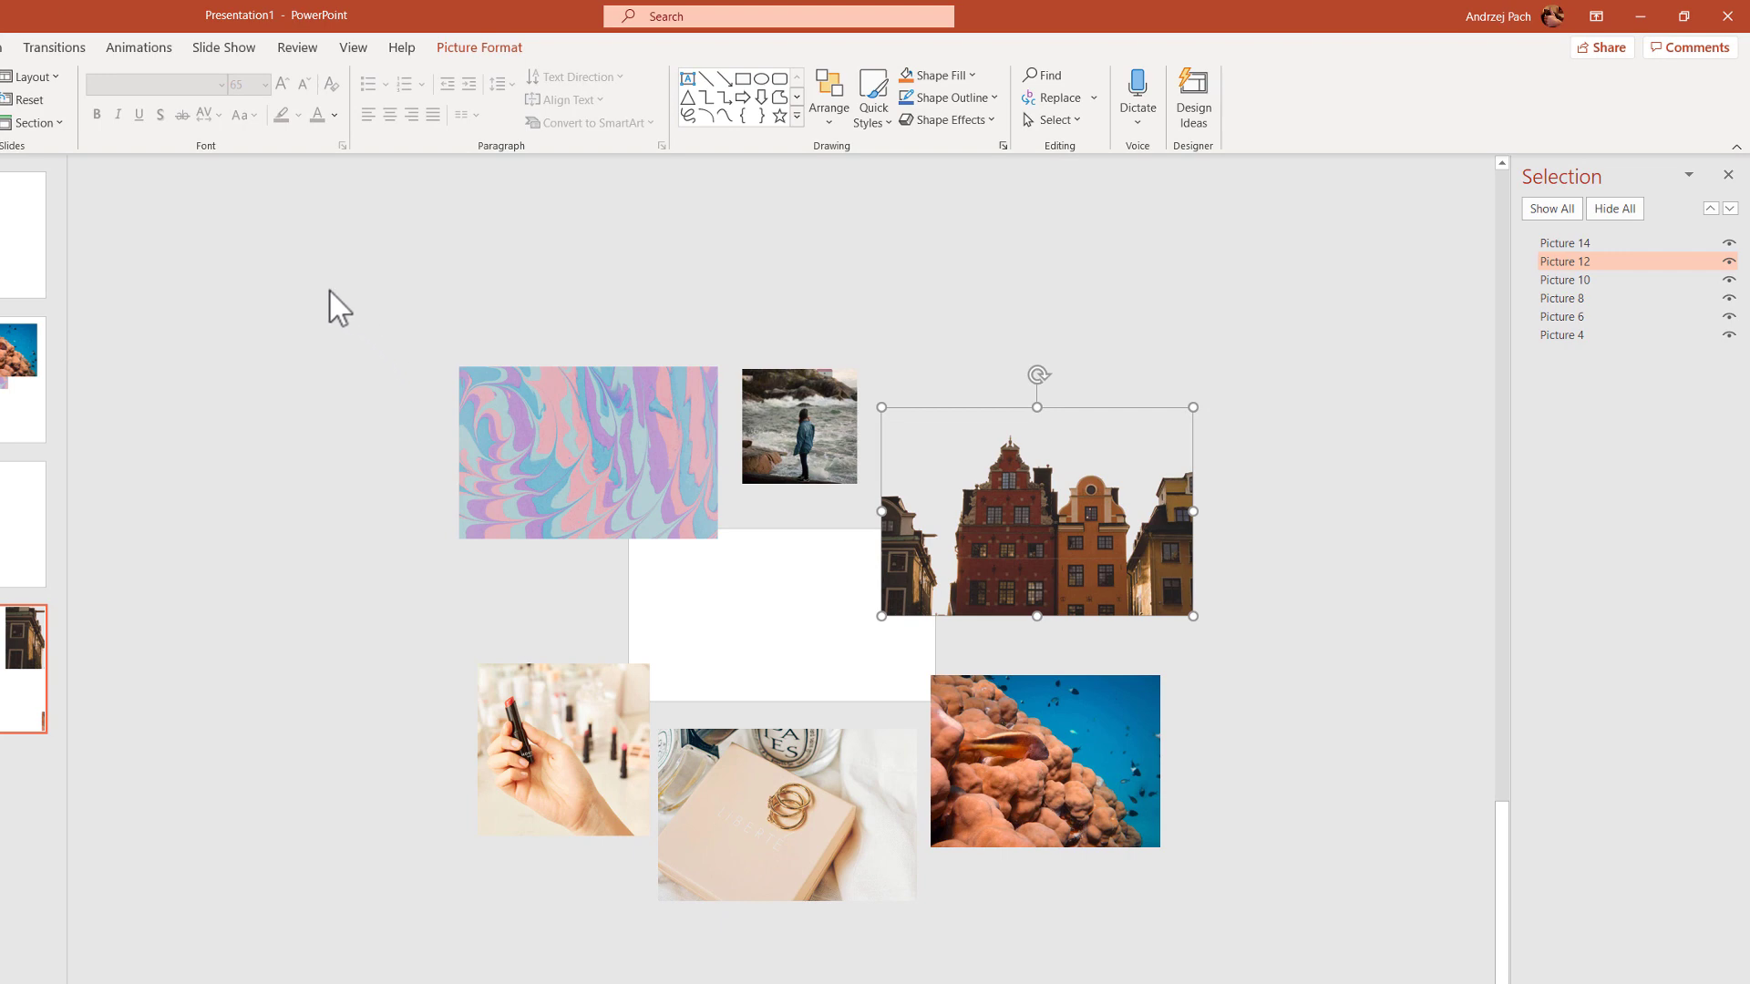
Convert all six selected photos to the Bending Picture Semi-Transparent Text picture layout.
left_click_drag(330, 290, 1331, 982)
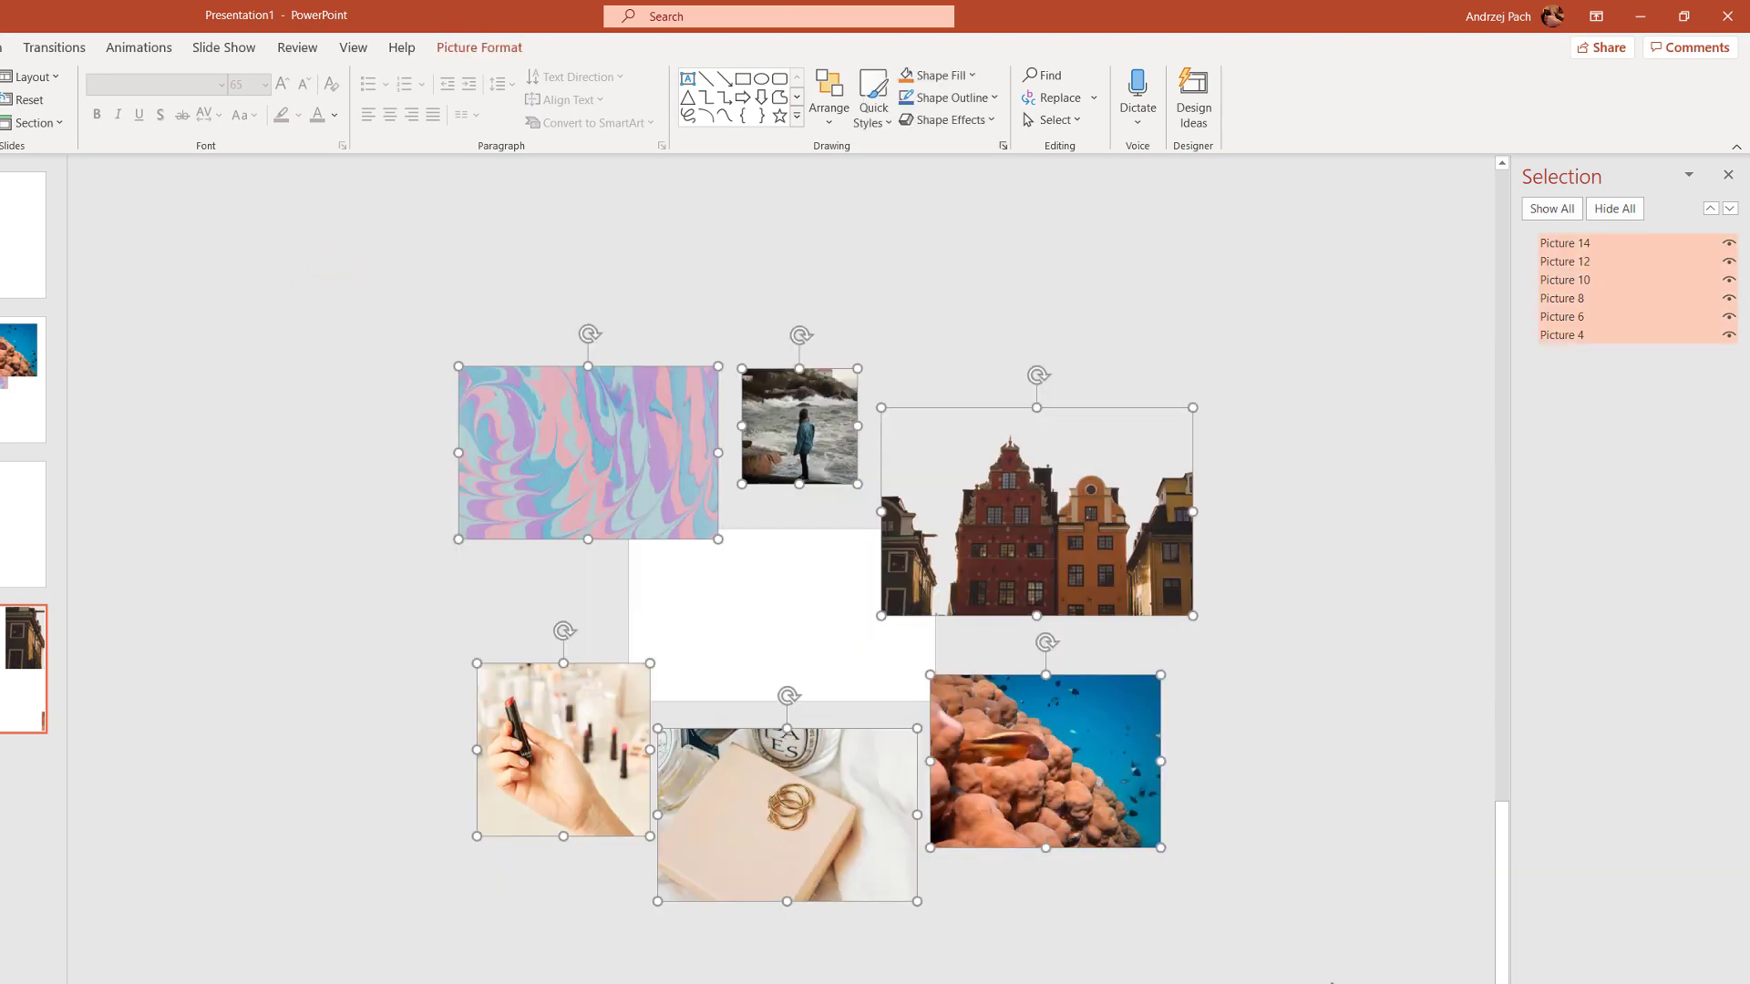
left_click(513, 50)
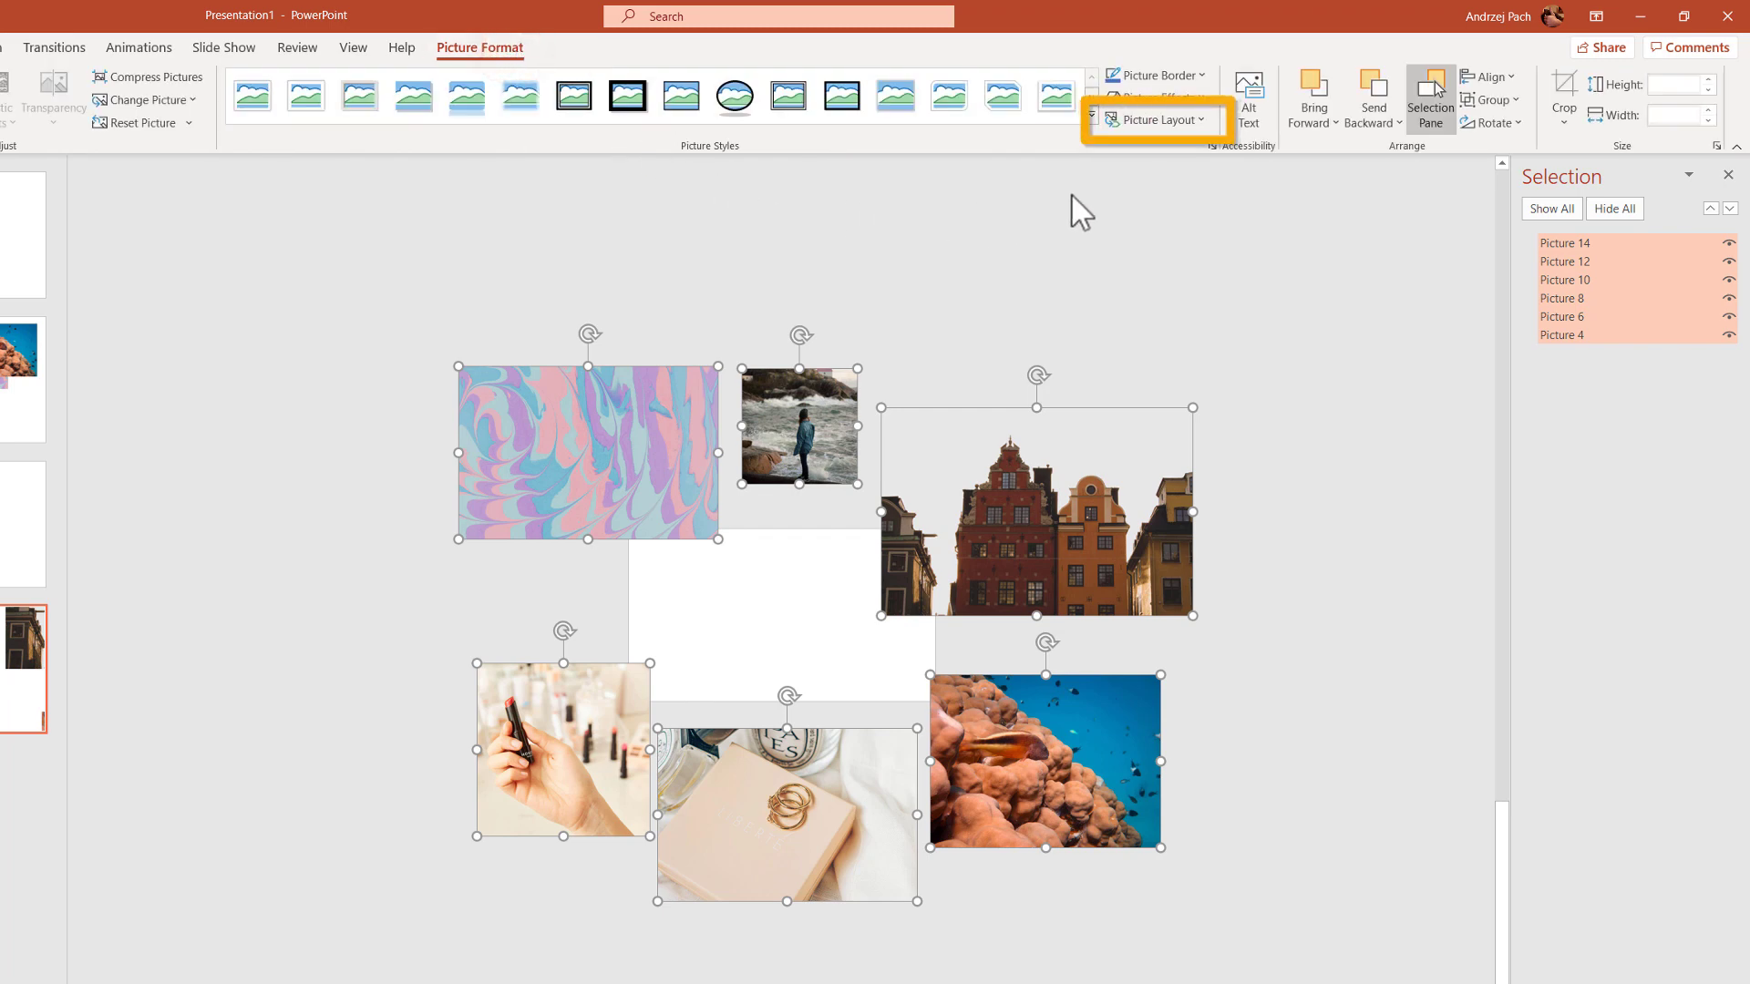
left_click(1163, 121)
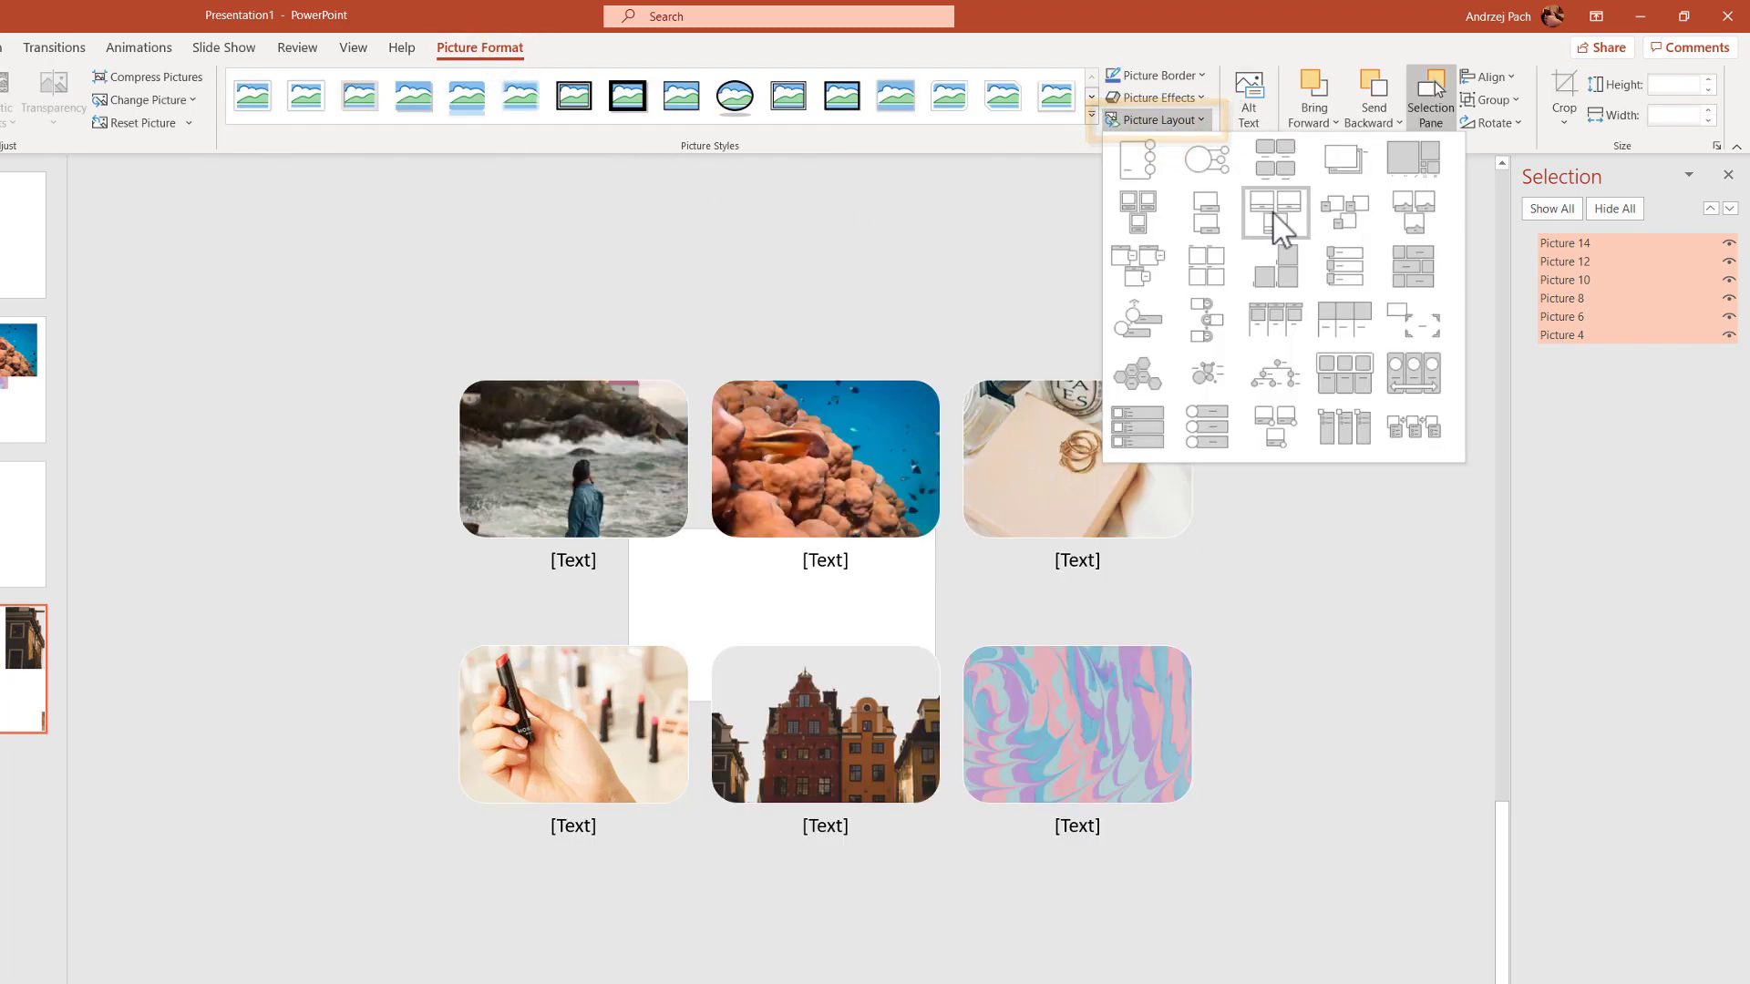
left_click(1272, 211)
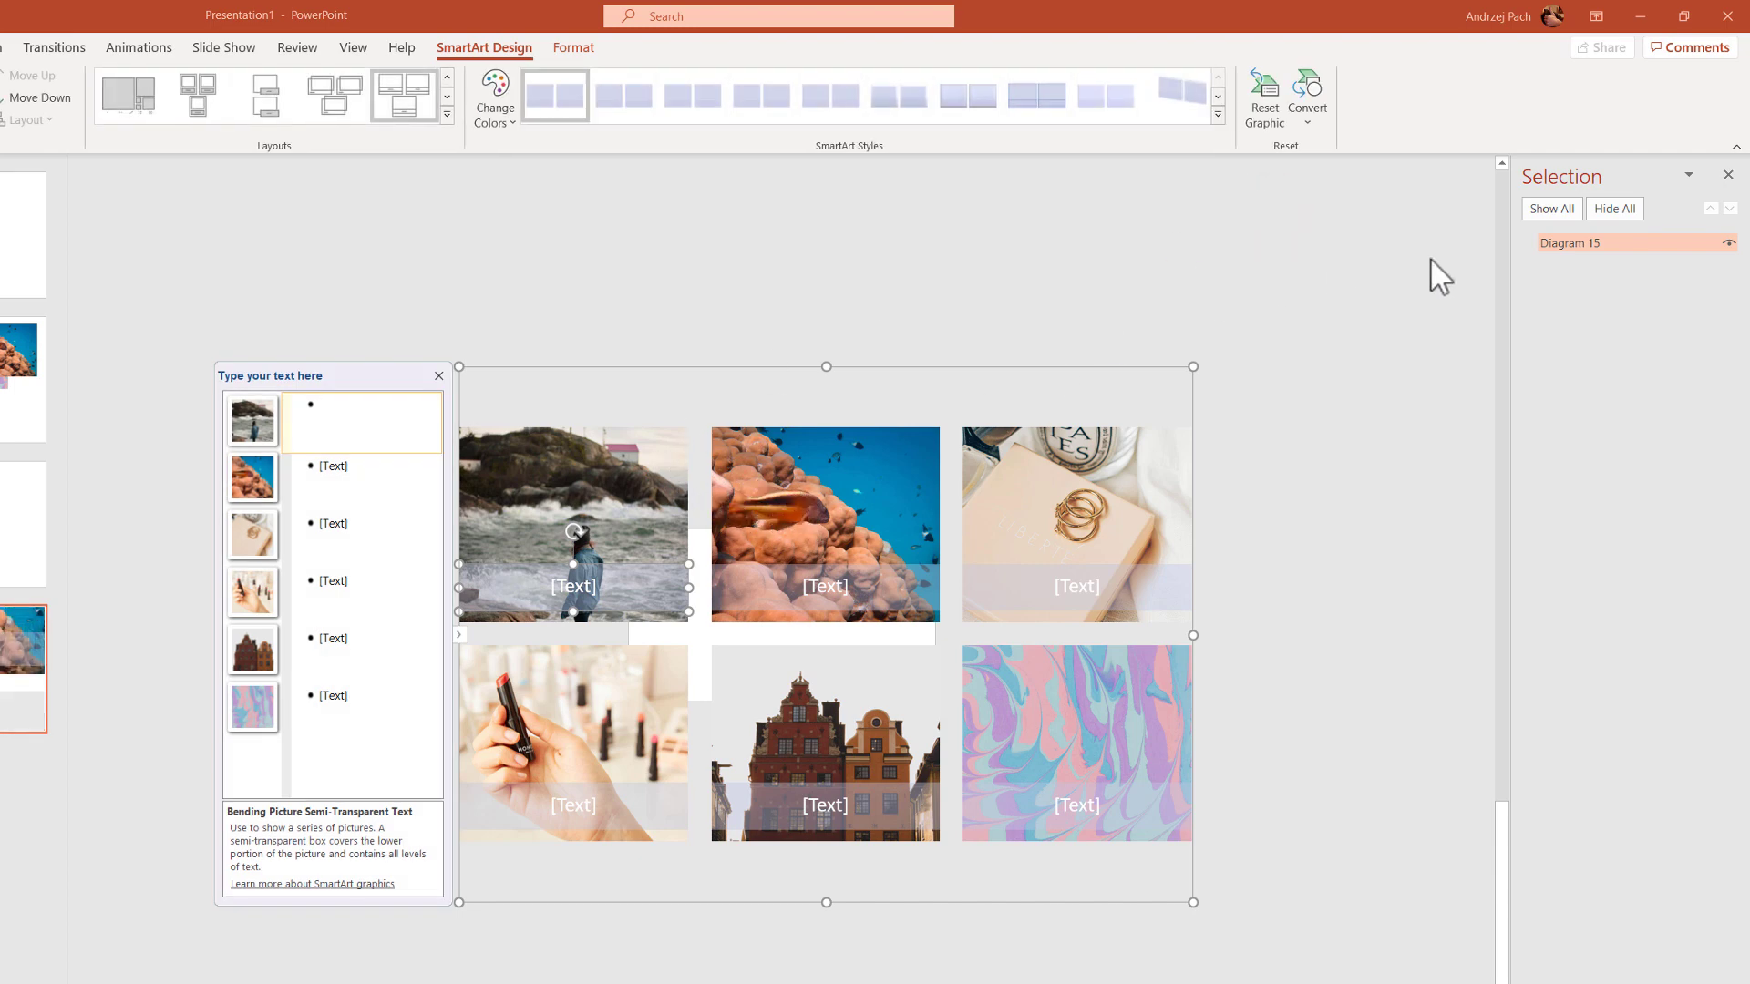
Ungroup the SmartArt picture grid twice so every shape is separate.
right_click(782, 370)
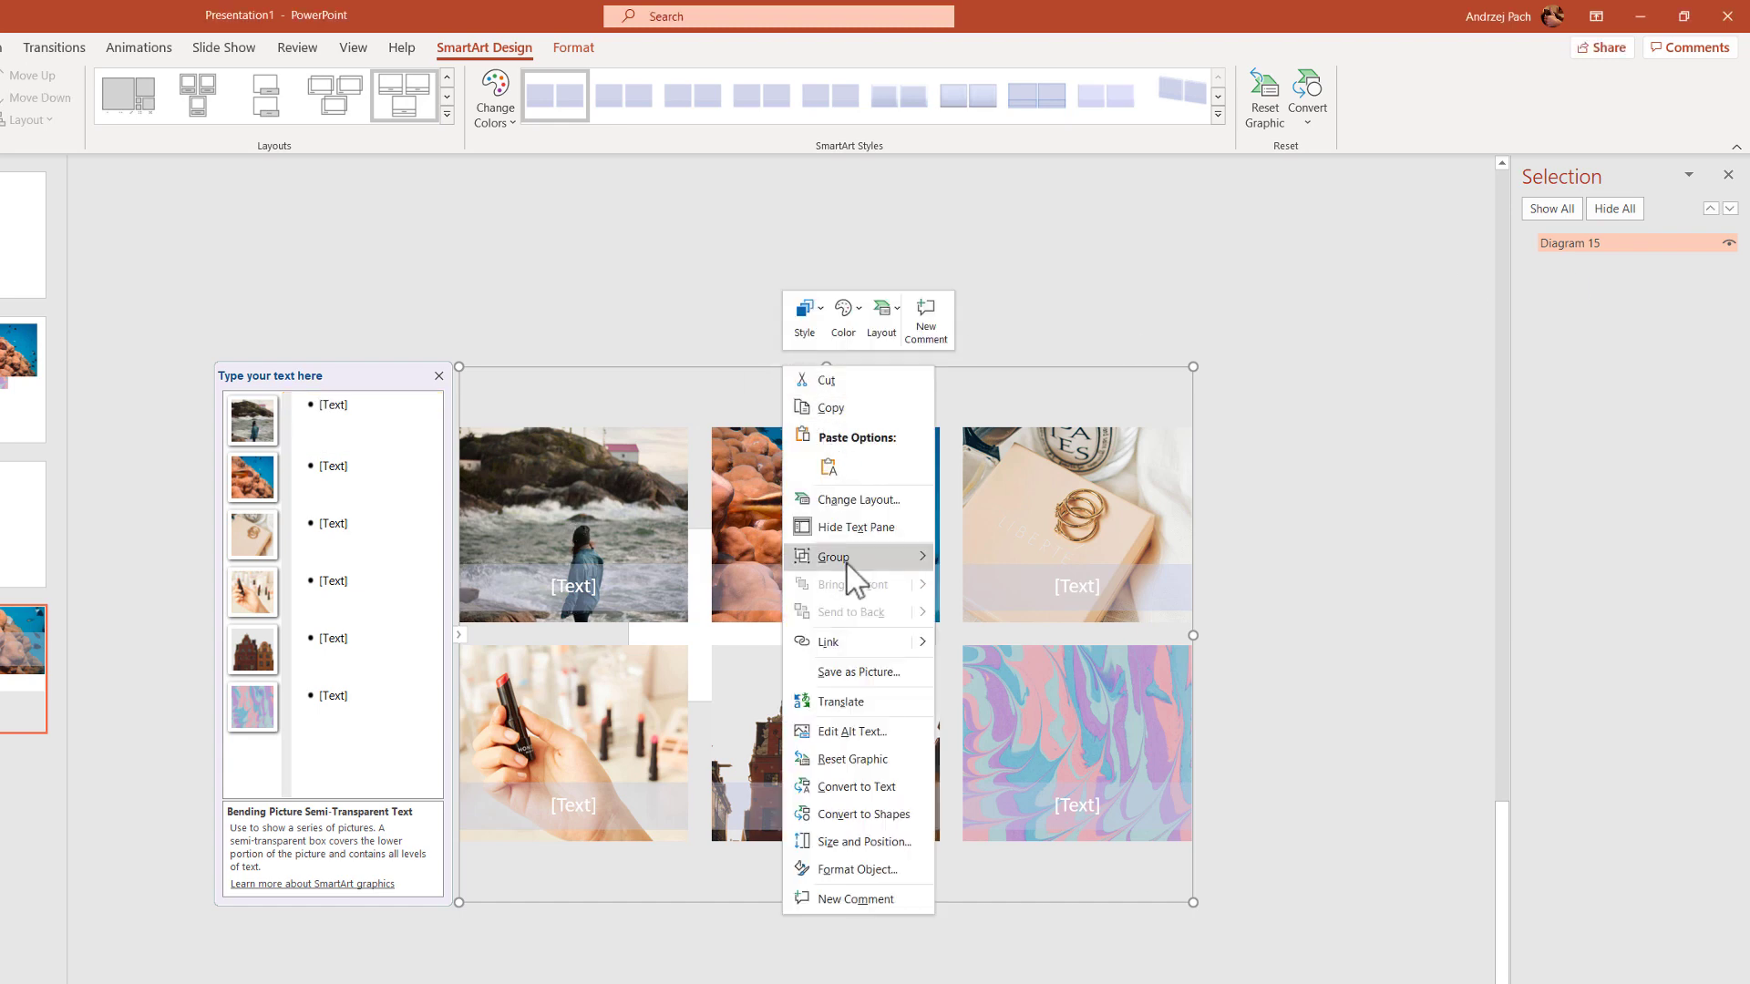
mouse_move(844, 574)
left_click(978, 616)
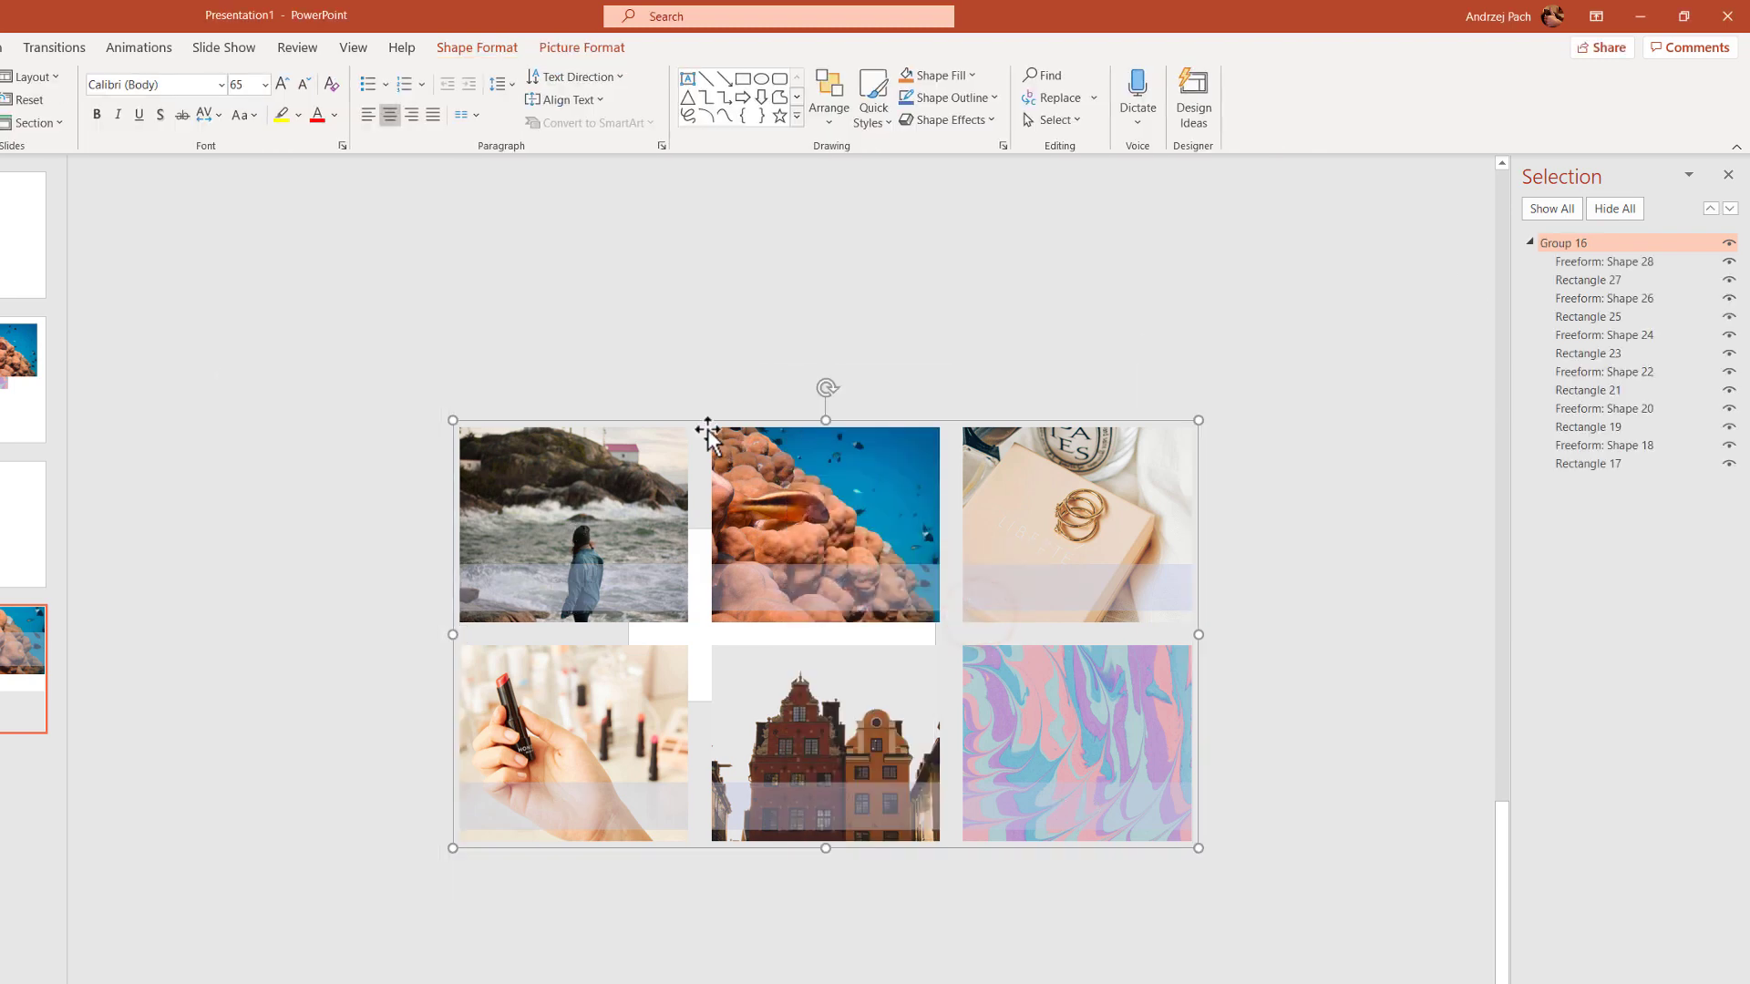
right_click(698, 420)
mouse_move(780, 556)
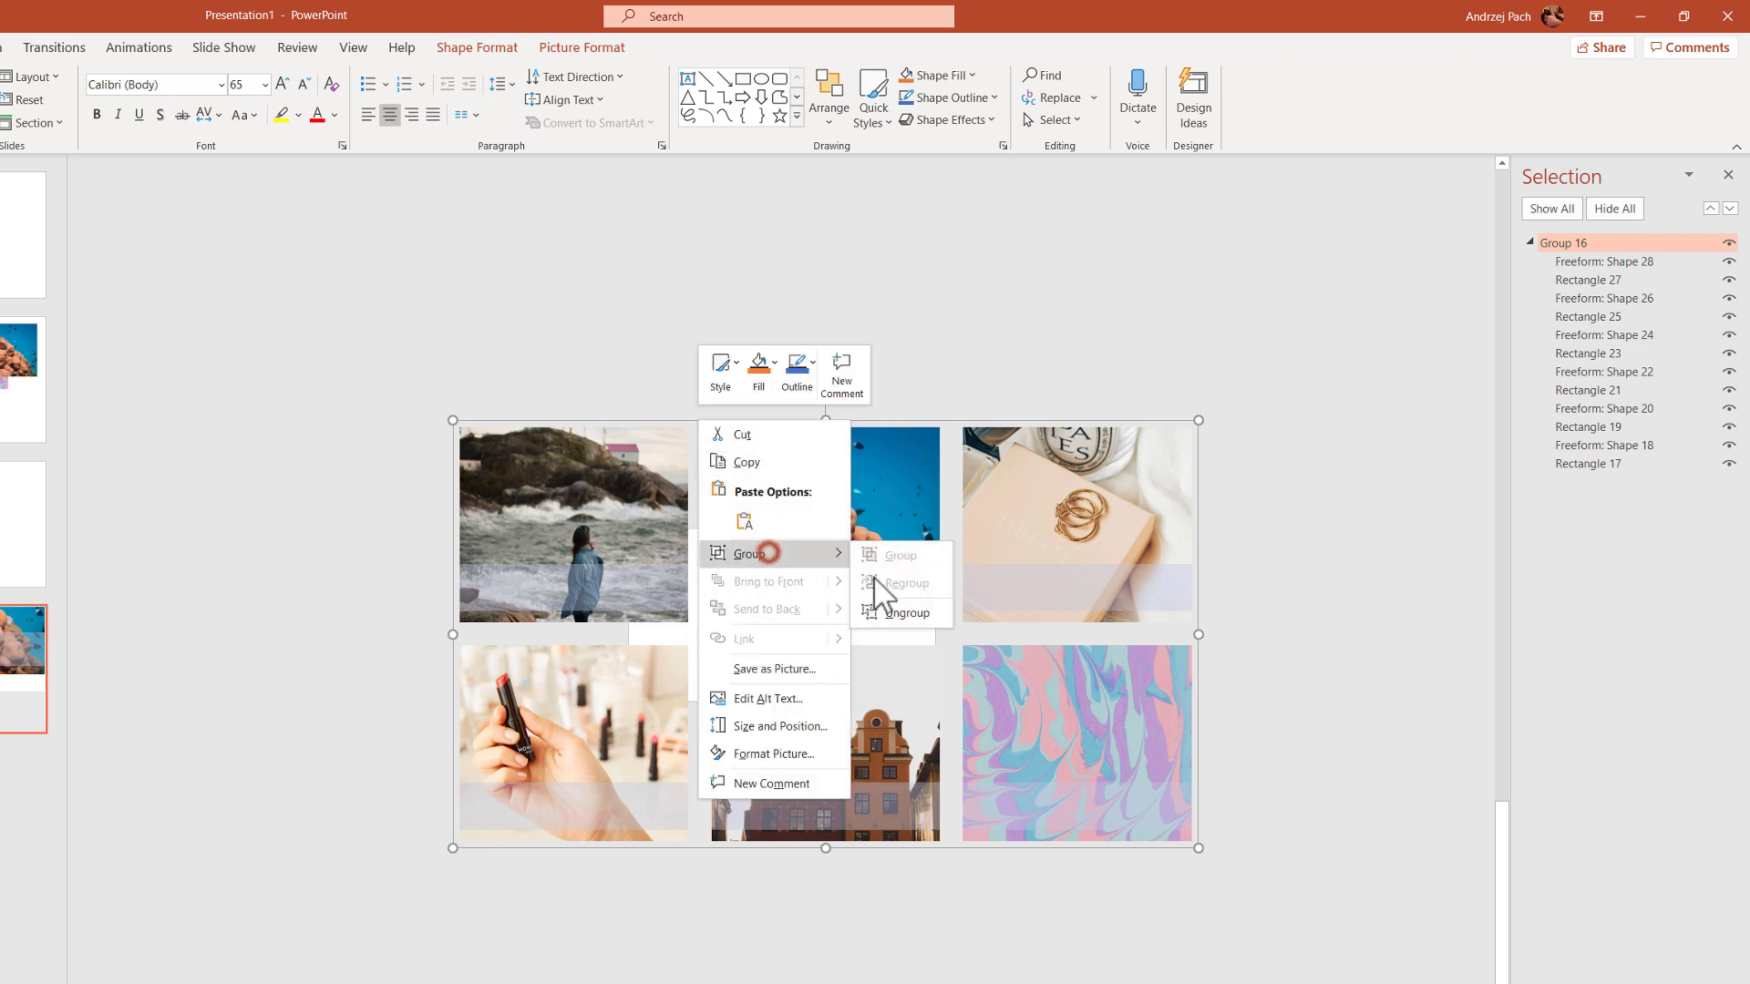
left_click(899, 613)
left_click(383, 566)
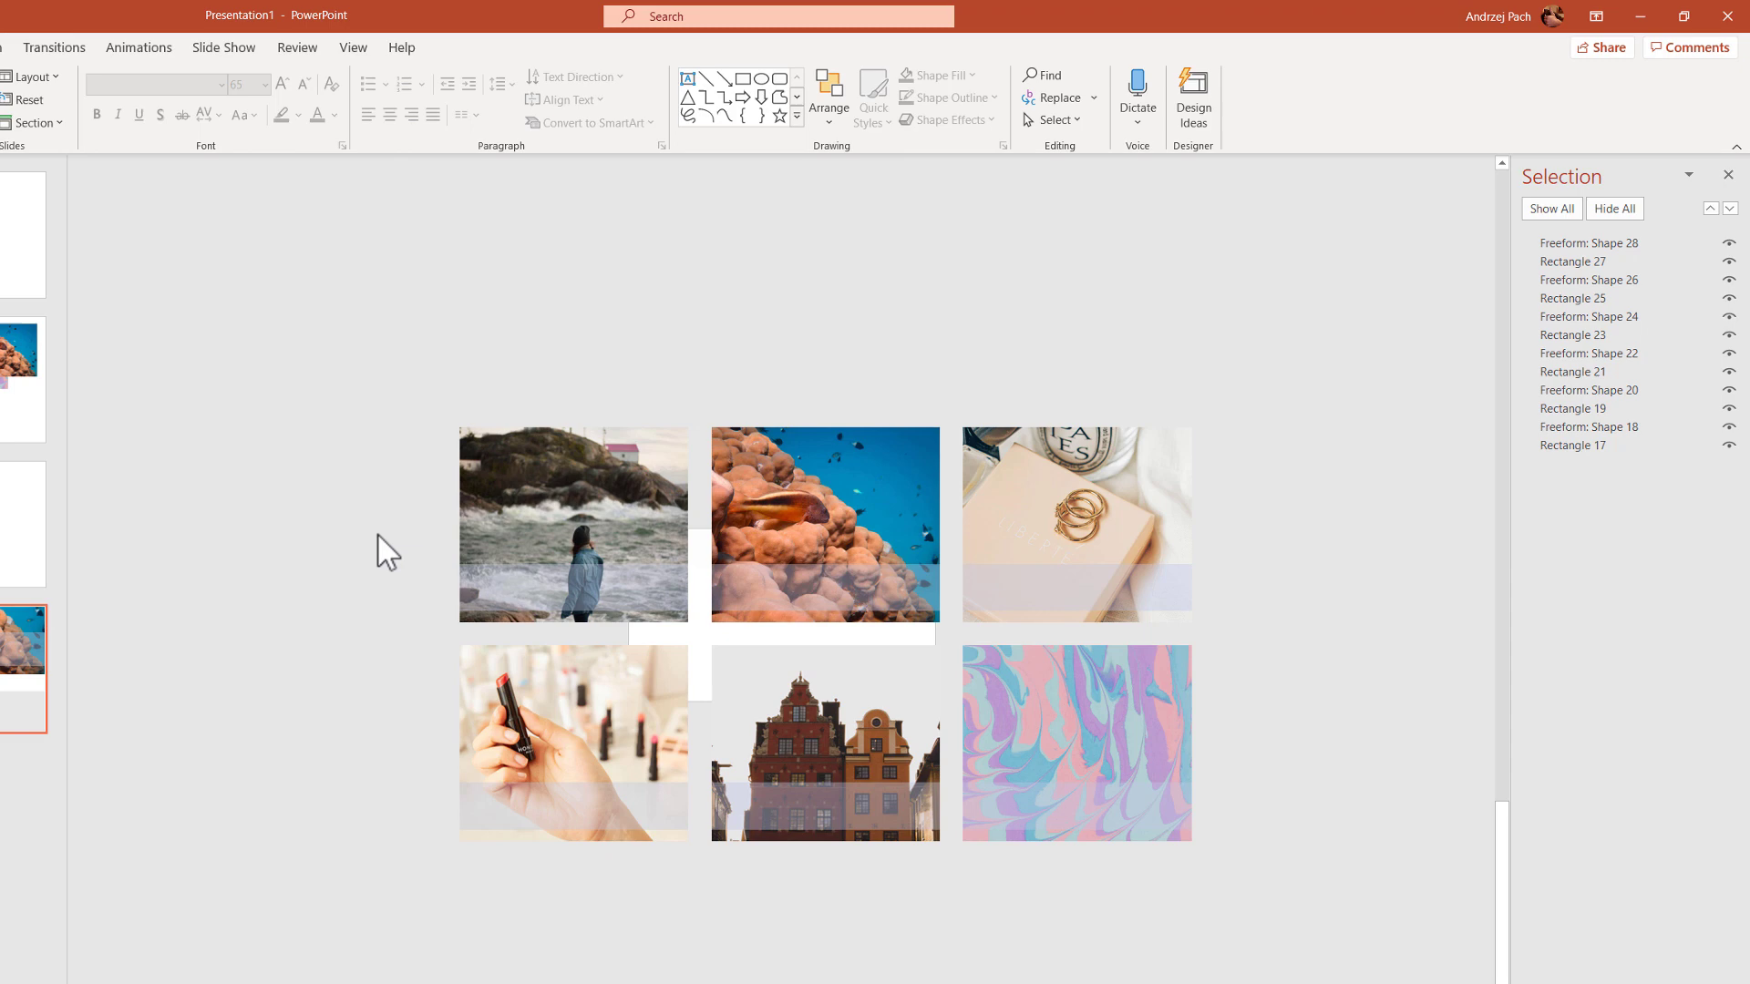
Delete the caption bands from the top and bottom rows of photos.
left_click_drag(377, 535, 1282, 627)
key("Delete")
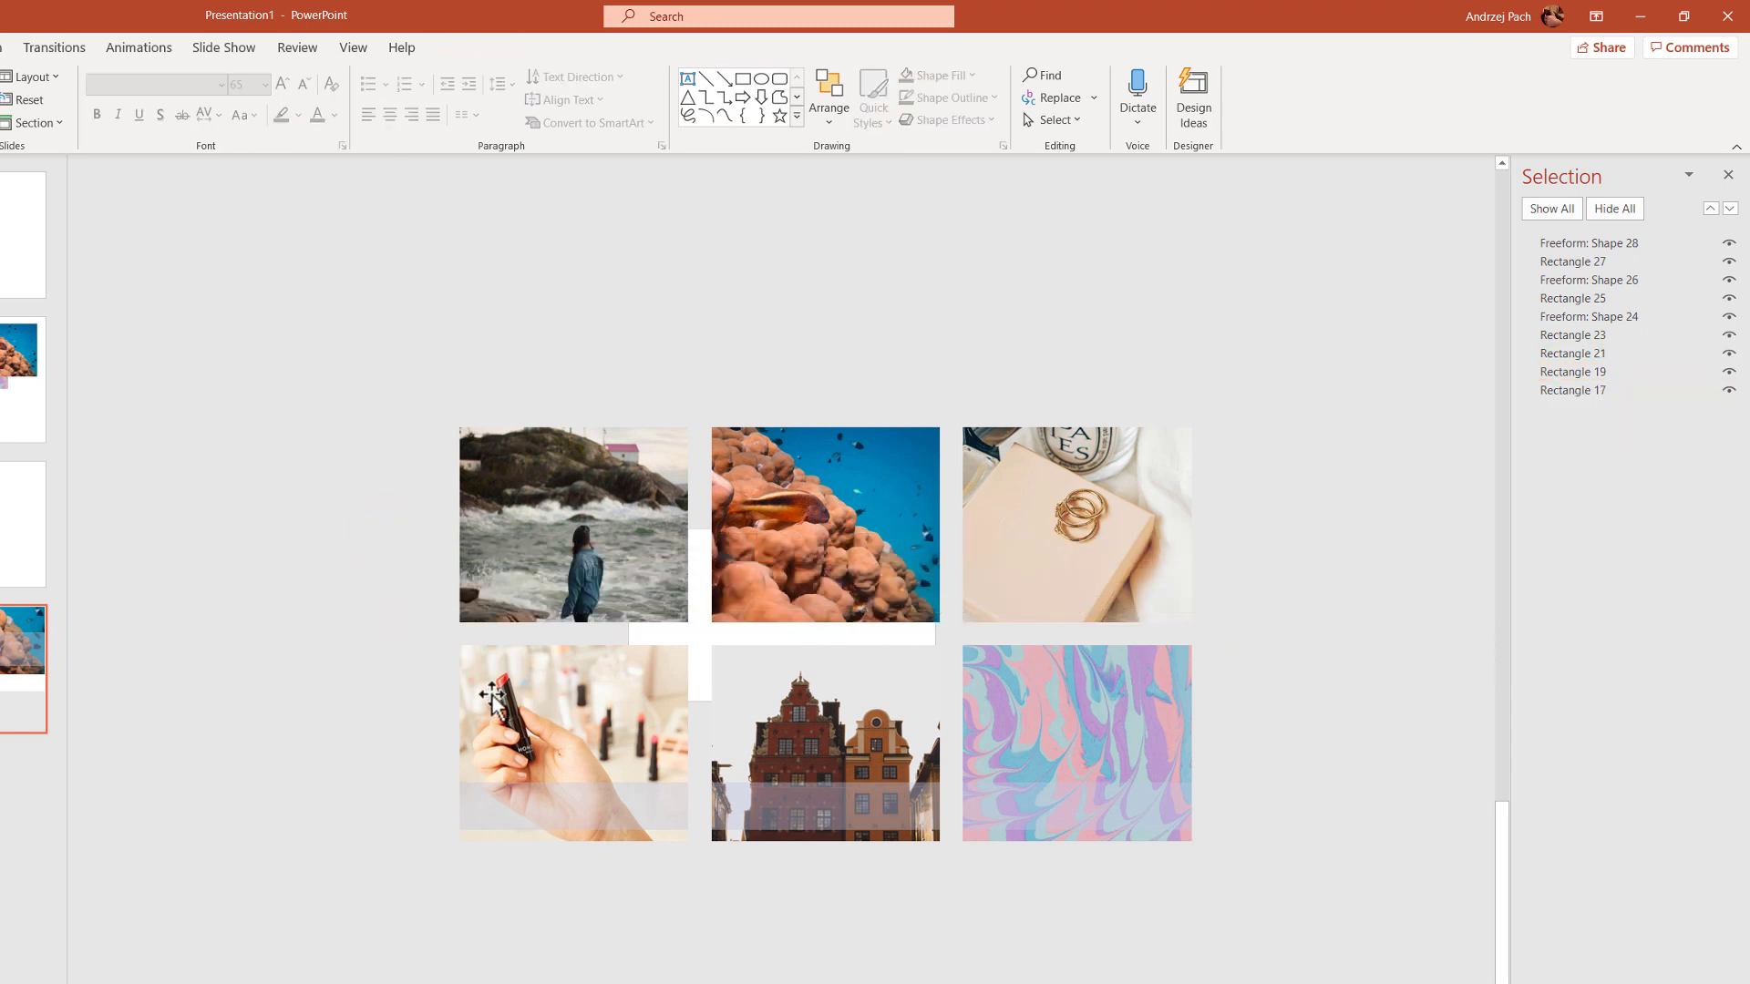
left_click_drag(359, 730, 1304, 903)
key("Delete")
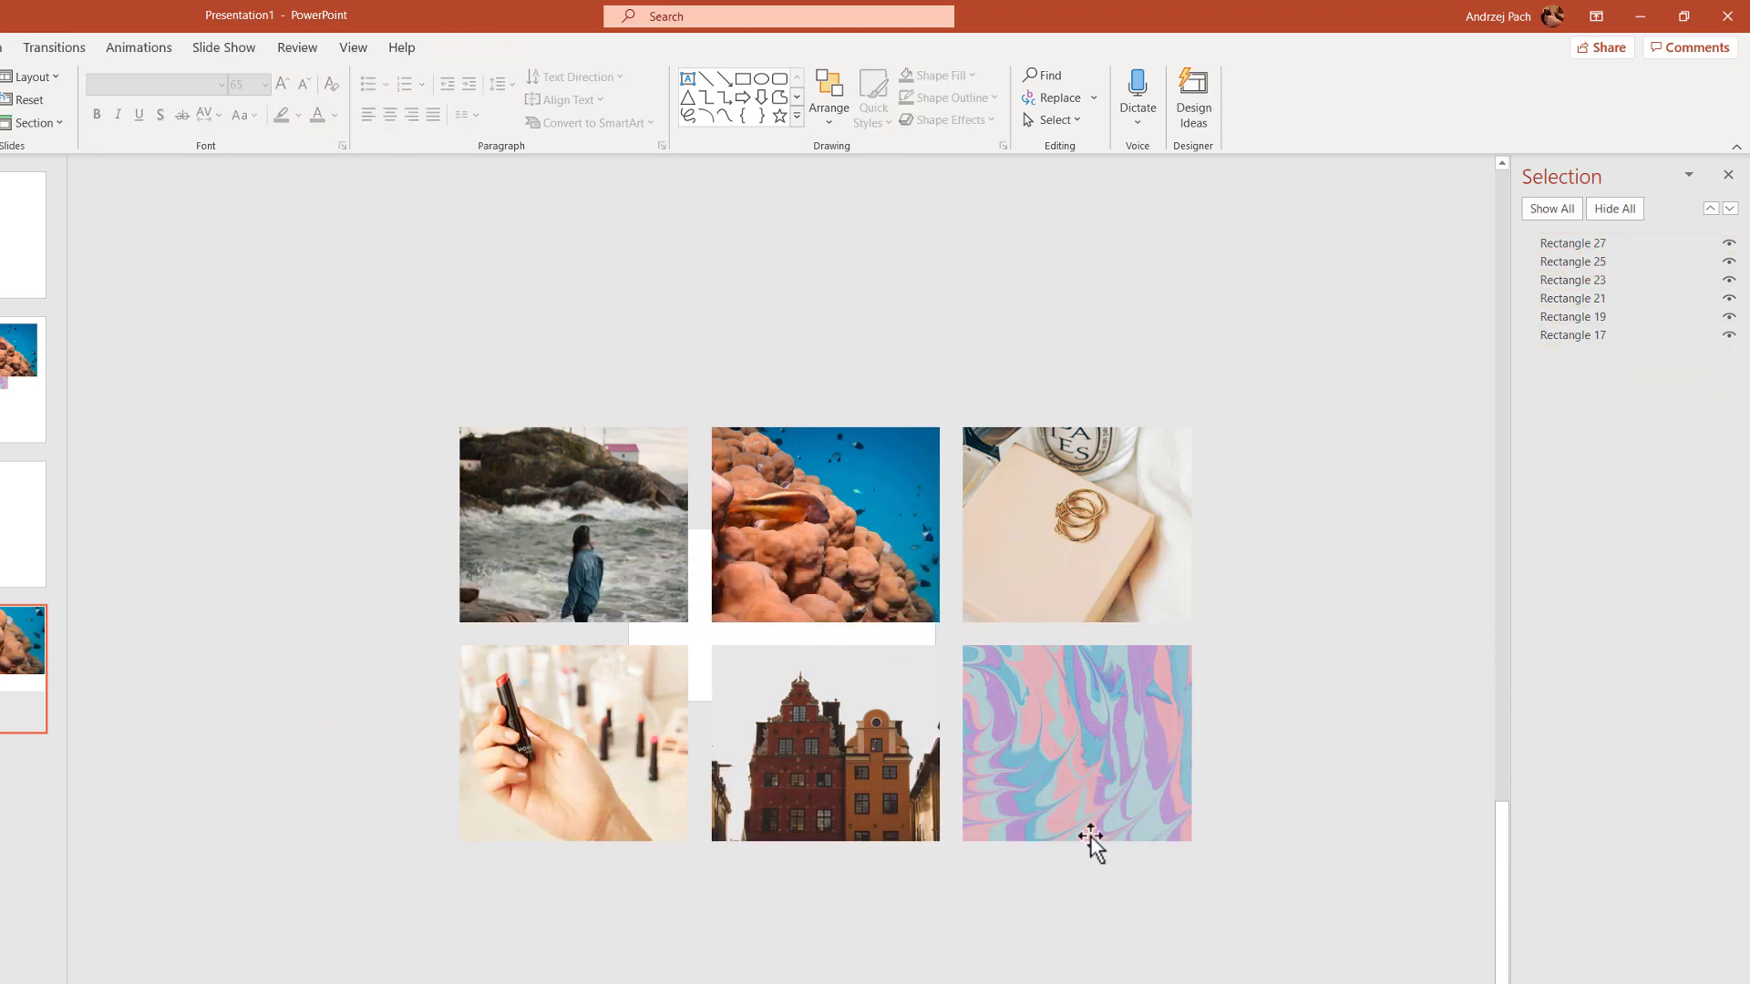
Select all six photos and give them a common smaller size in two rows.
left_click_drag(347, 356, 1326, 934)
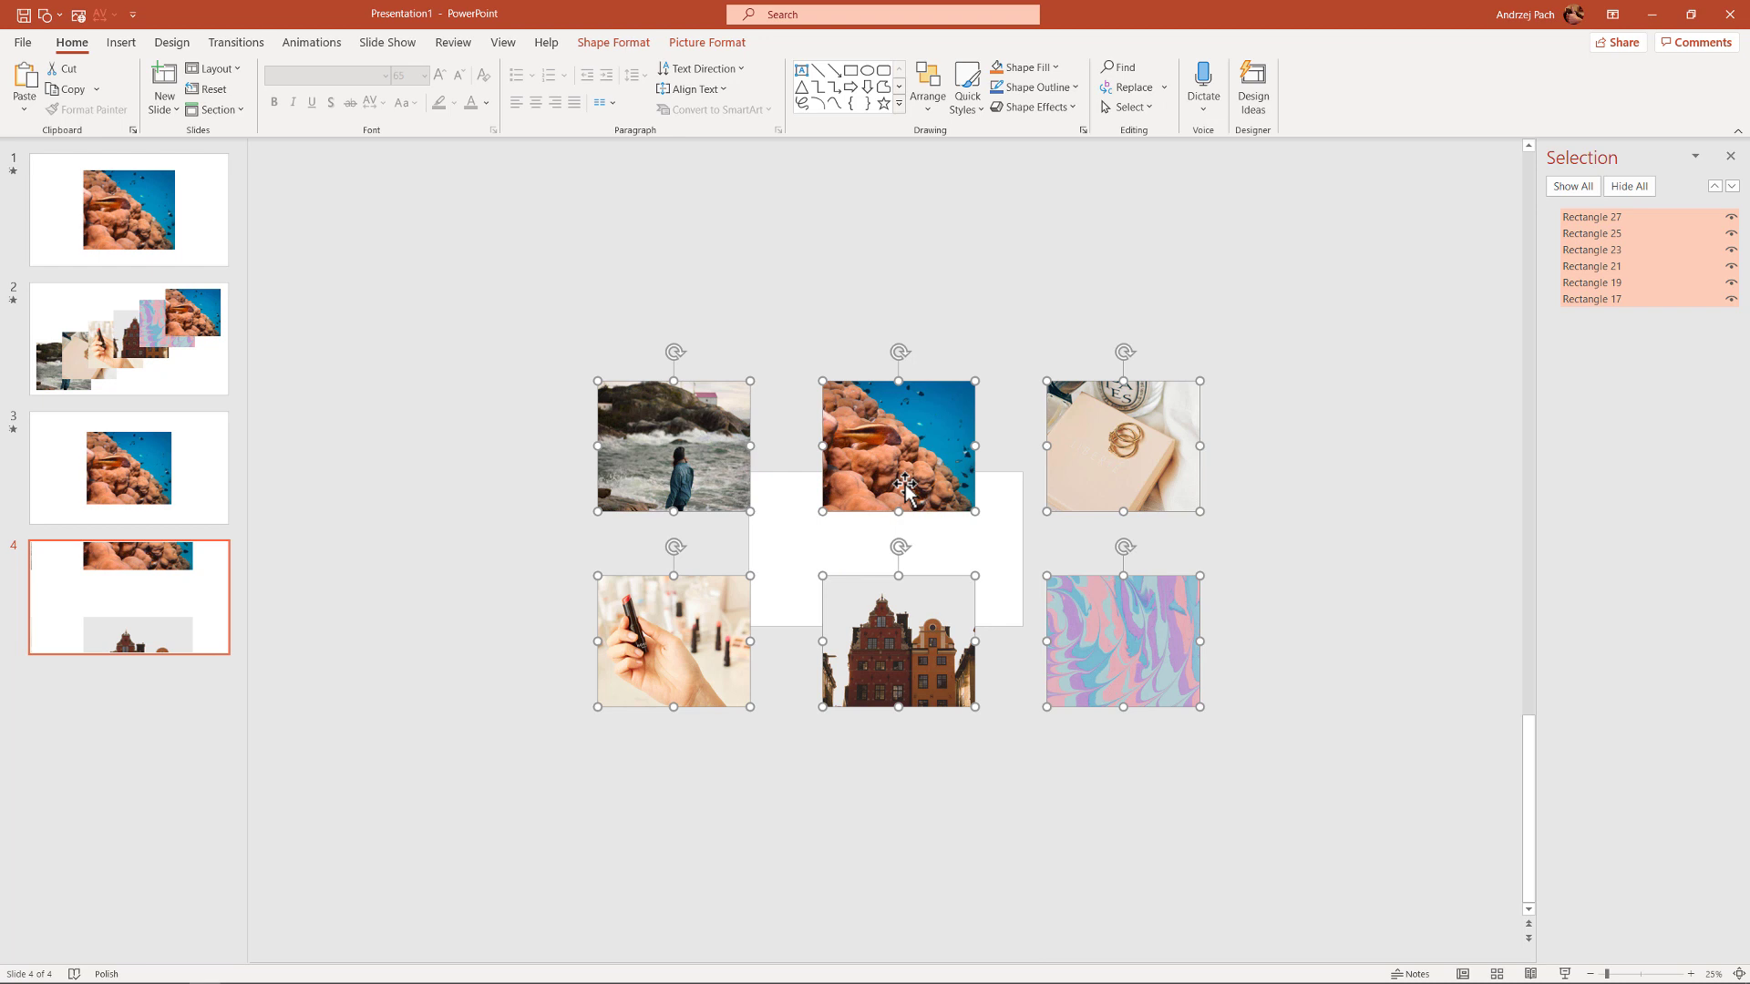
left_click(828, 339)
Rename the coral photo to 'fishy' in the Selection Pane and move it to the top of the order.
left_click(886, 431)
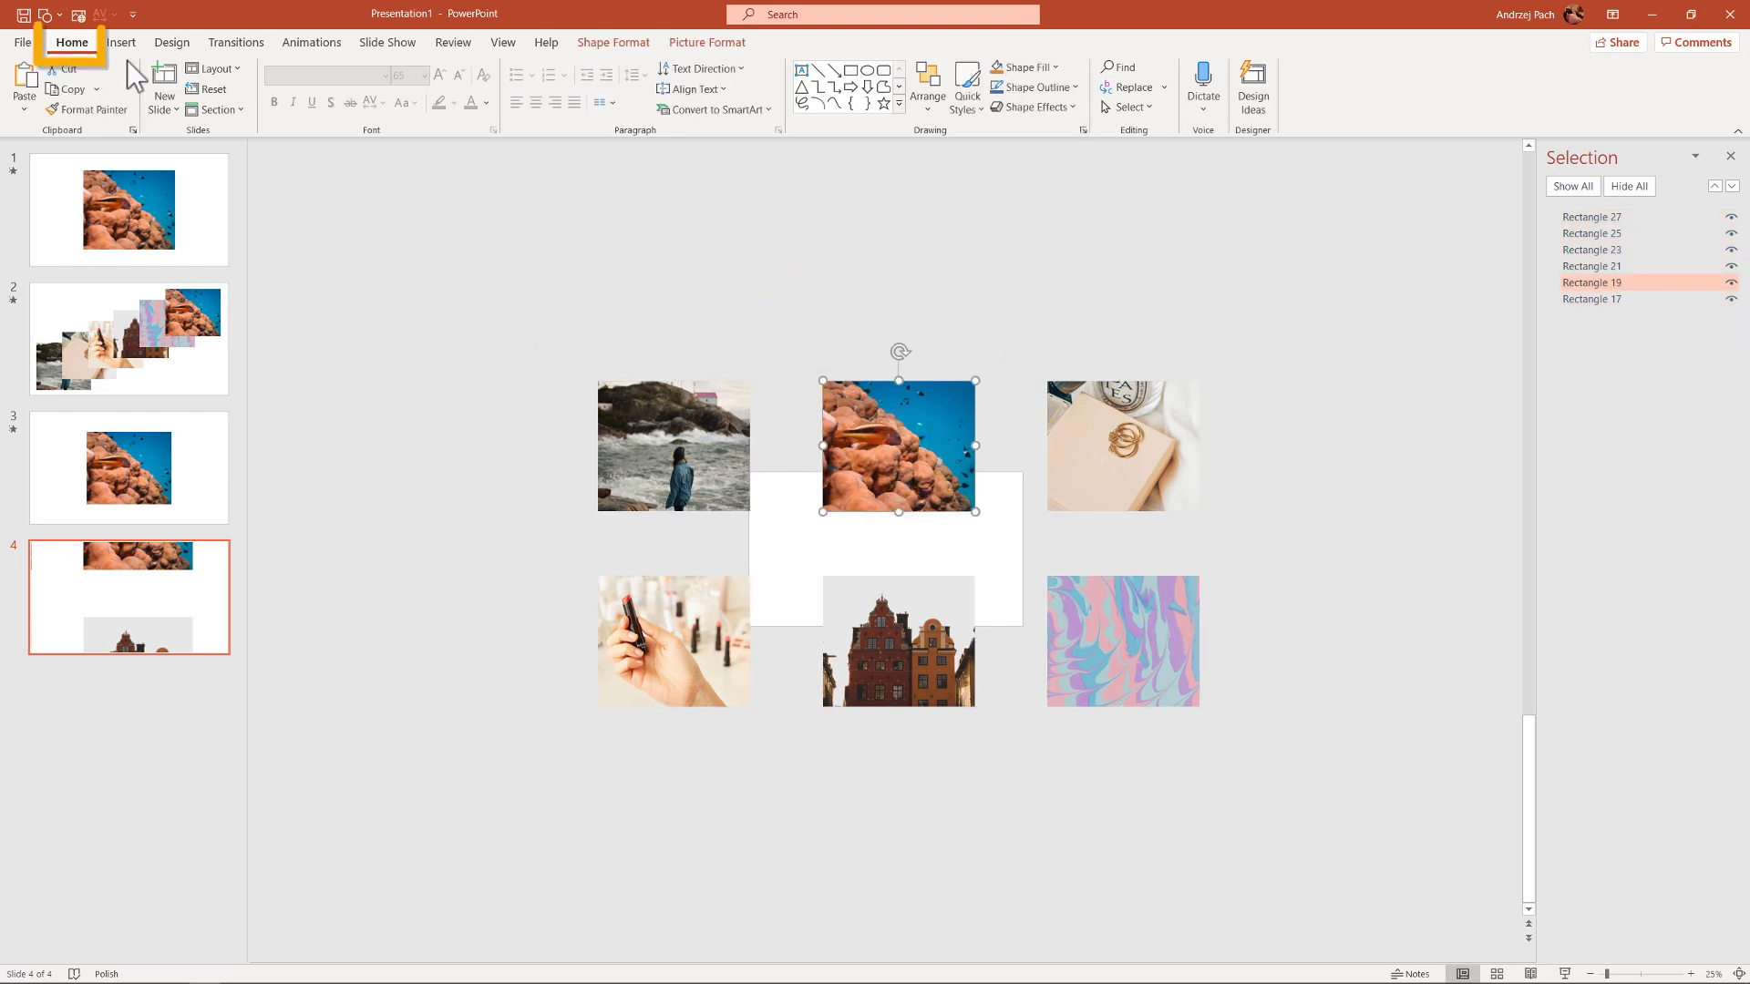
left_click(1141, 108)
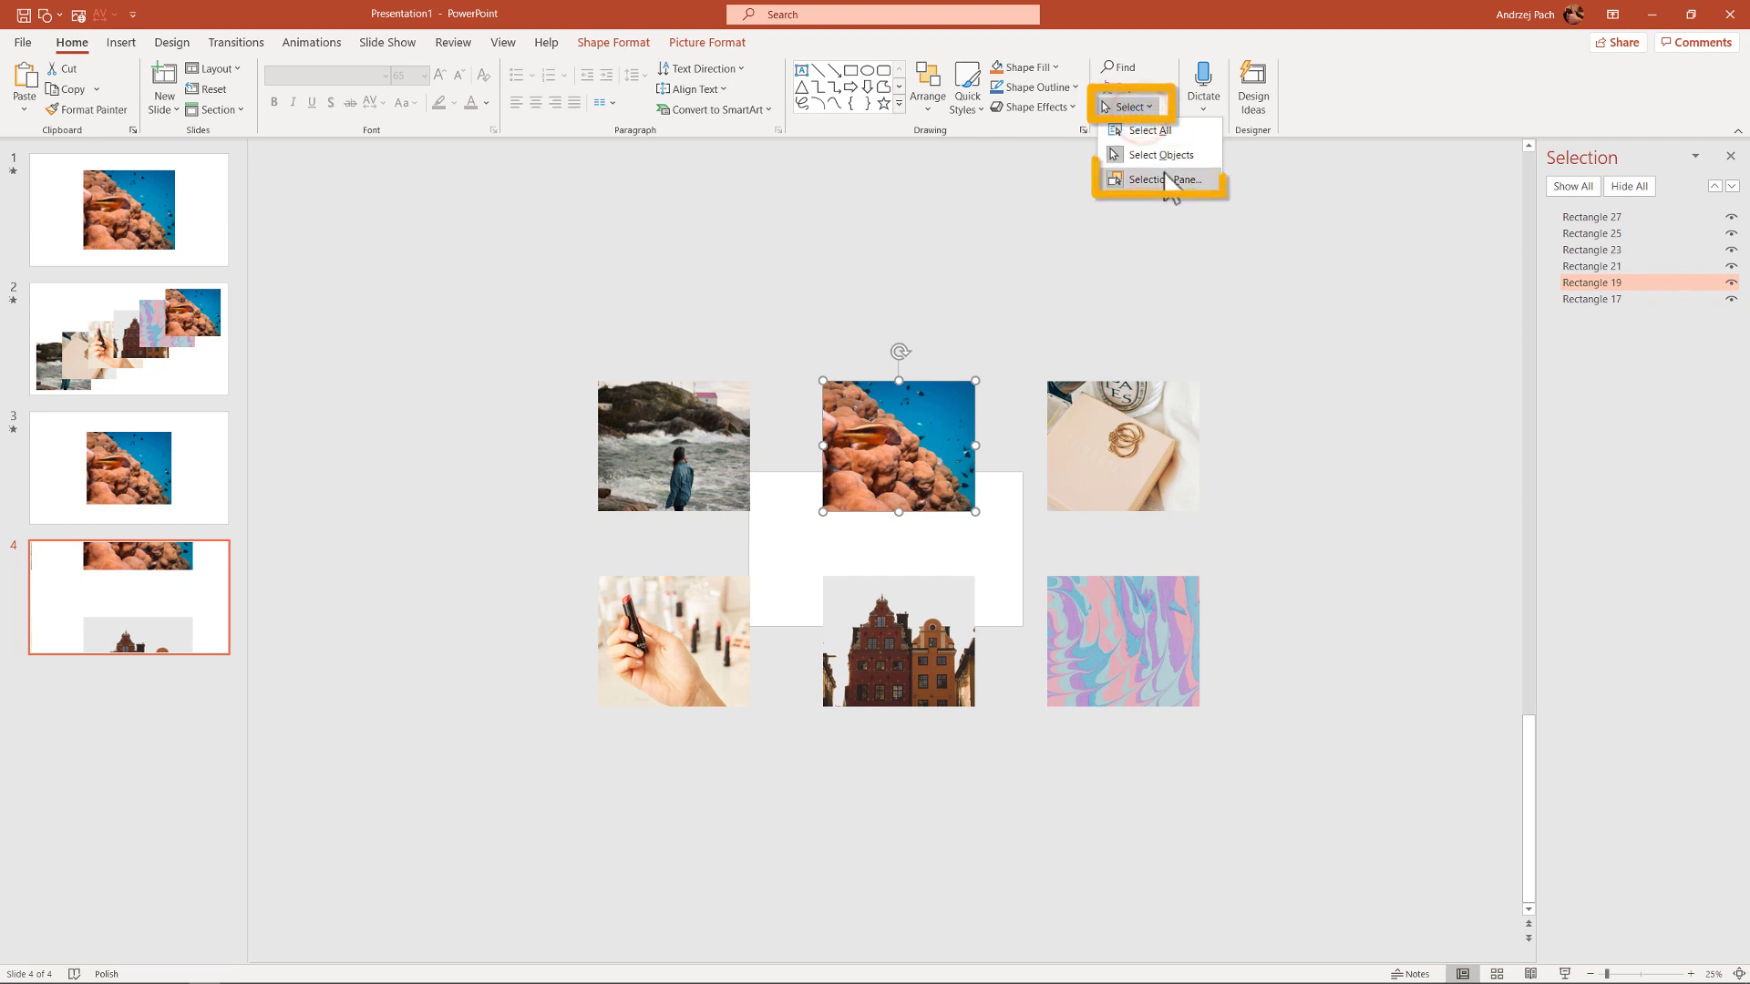
double_click(1615, 282)
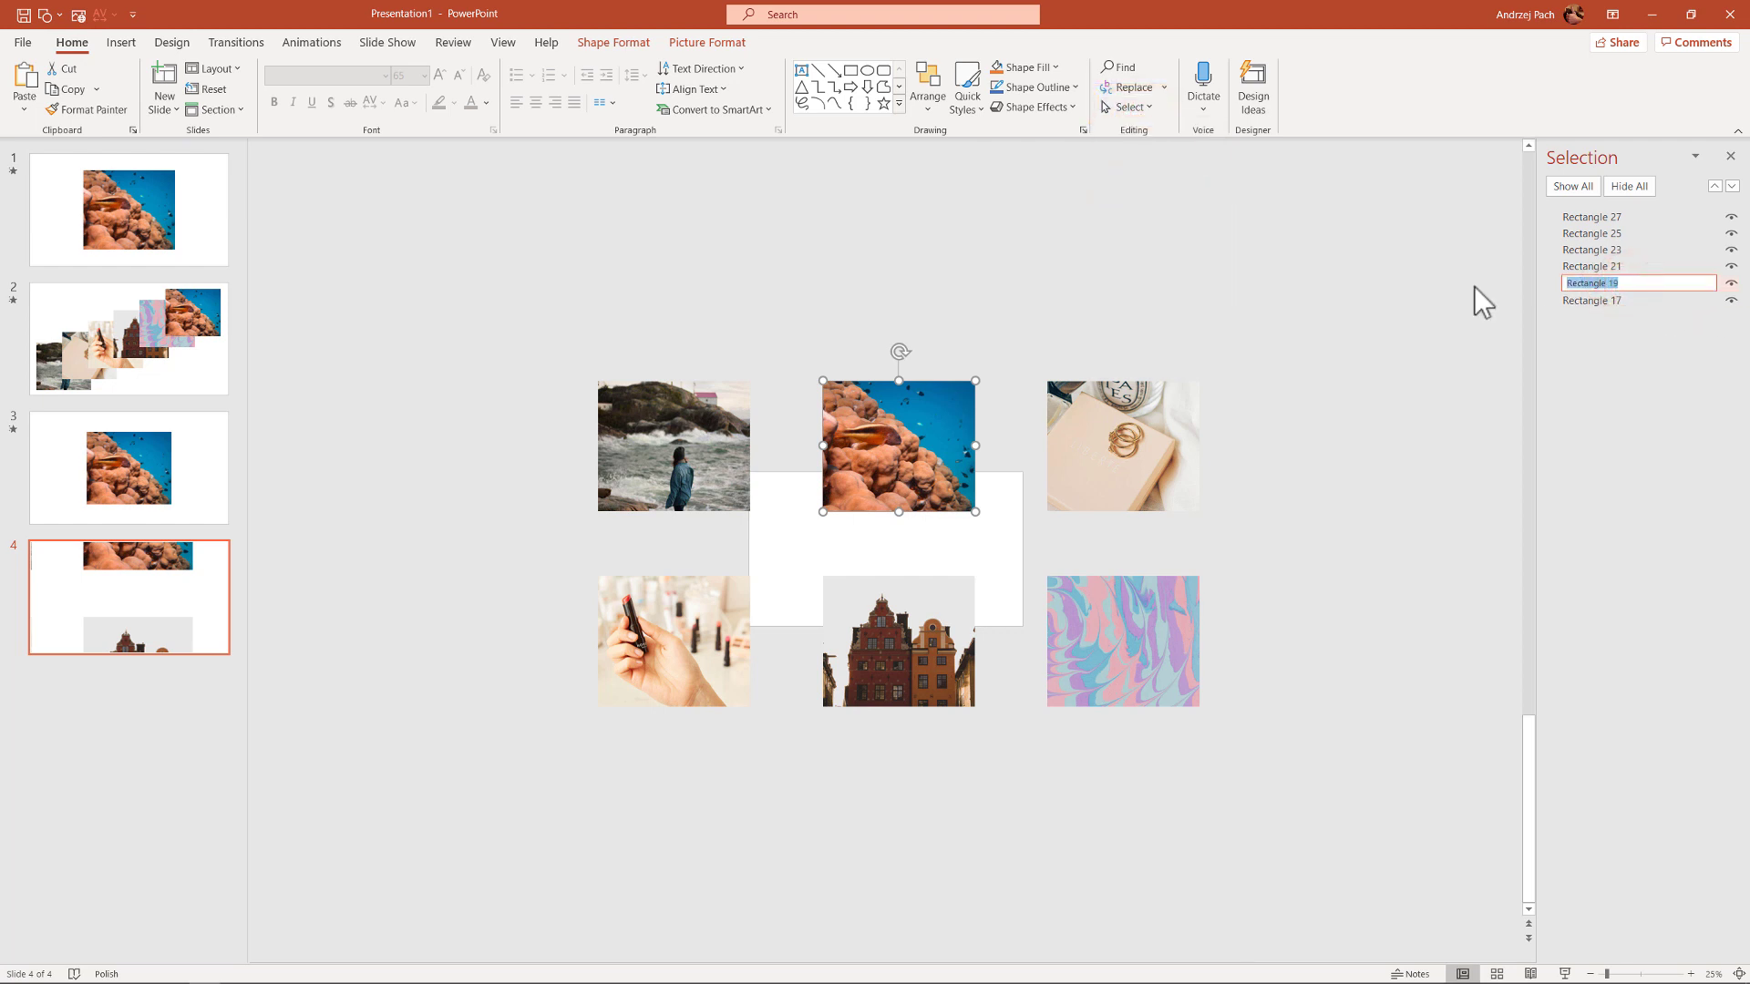
type("fishy")
key("Return")
left_click_drag(1563, 283, 1587, 217)
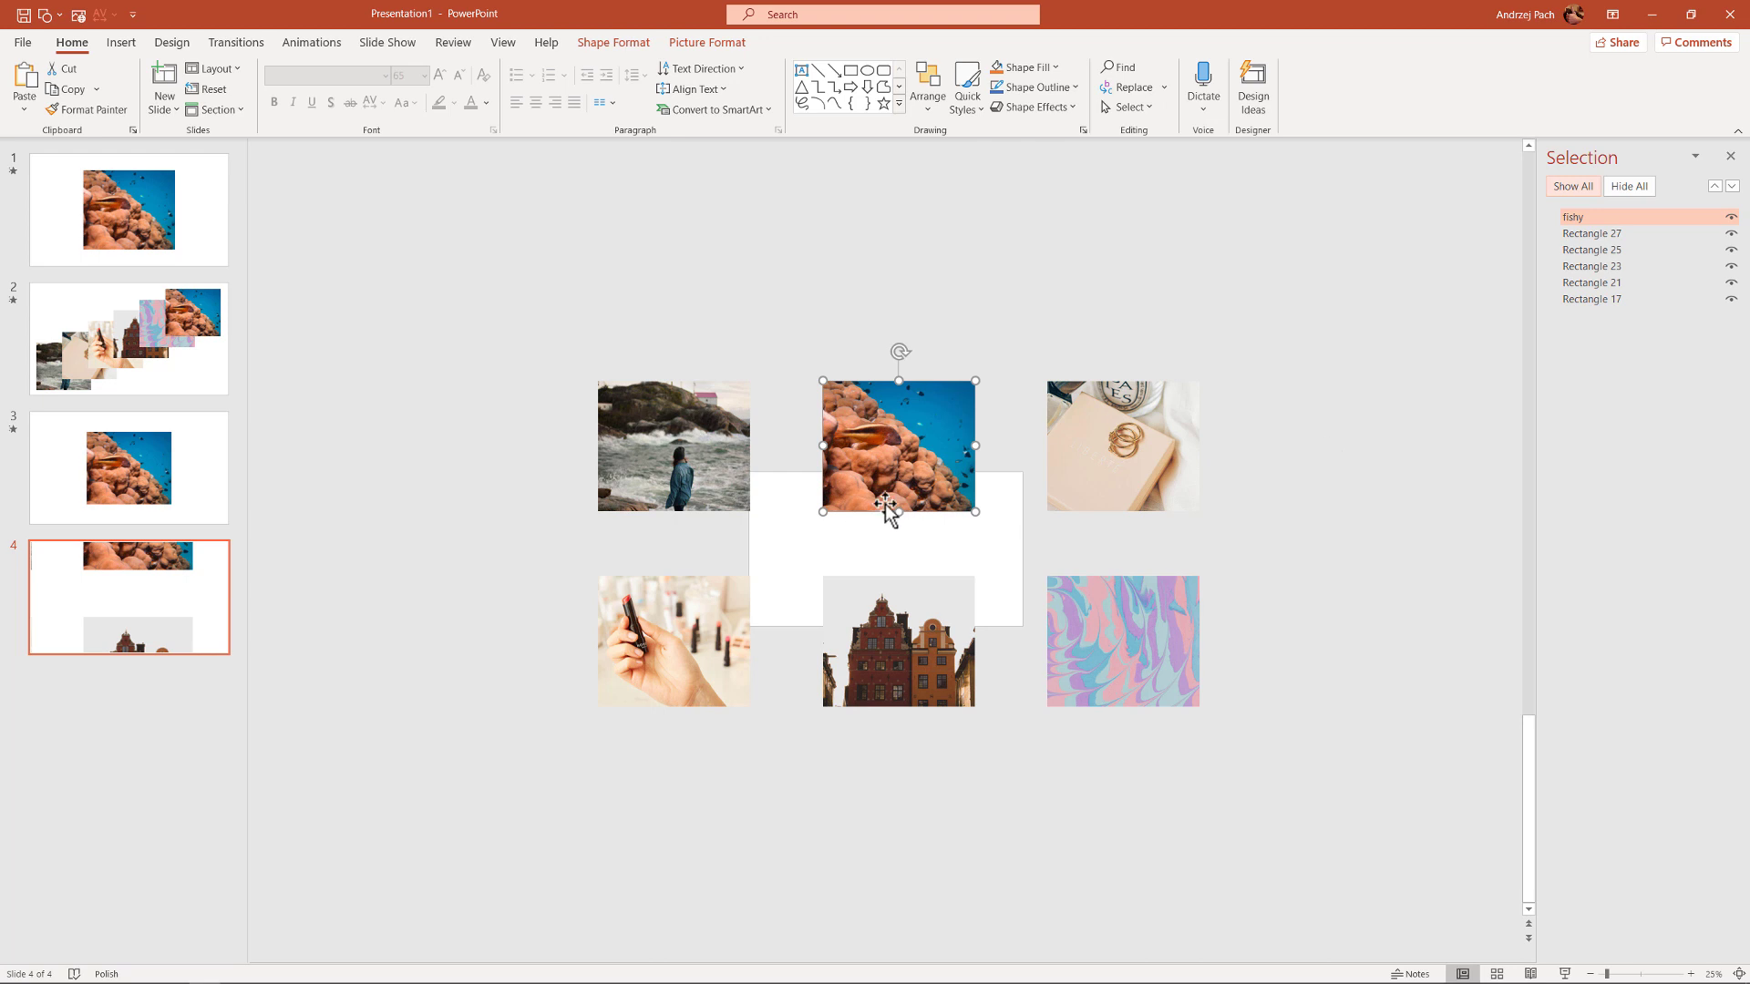
Align all six photos center and middle so they stack into one pile.
left_click_drag(453, 301, 1360, 812)
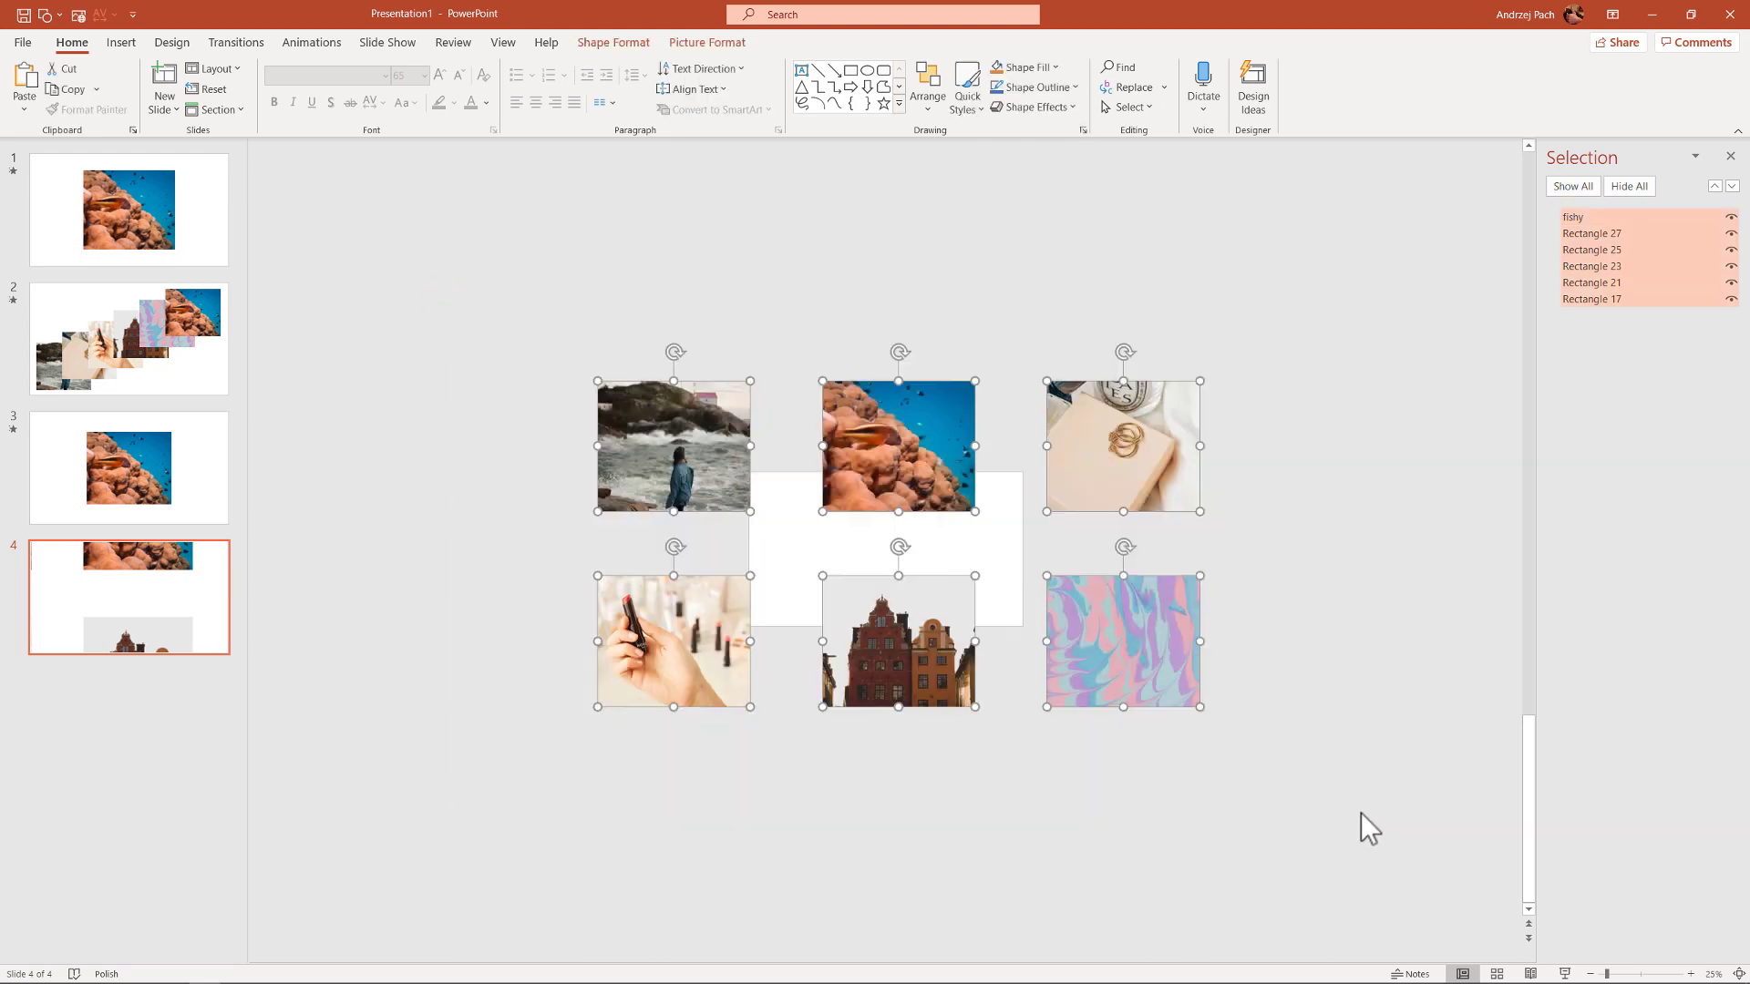
left_click(734, 47)
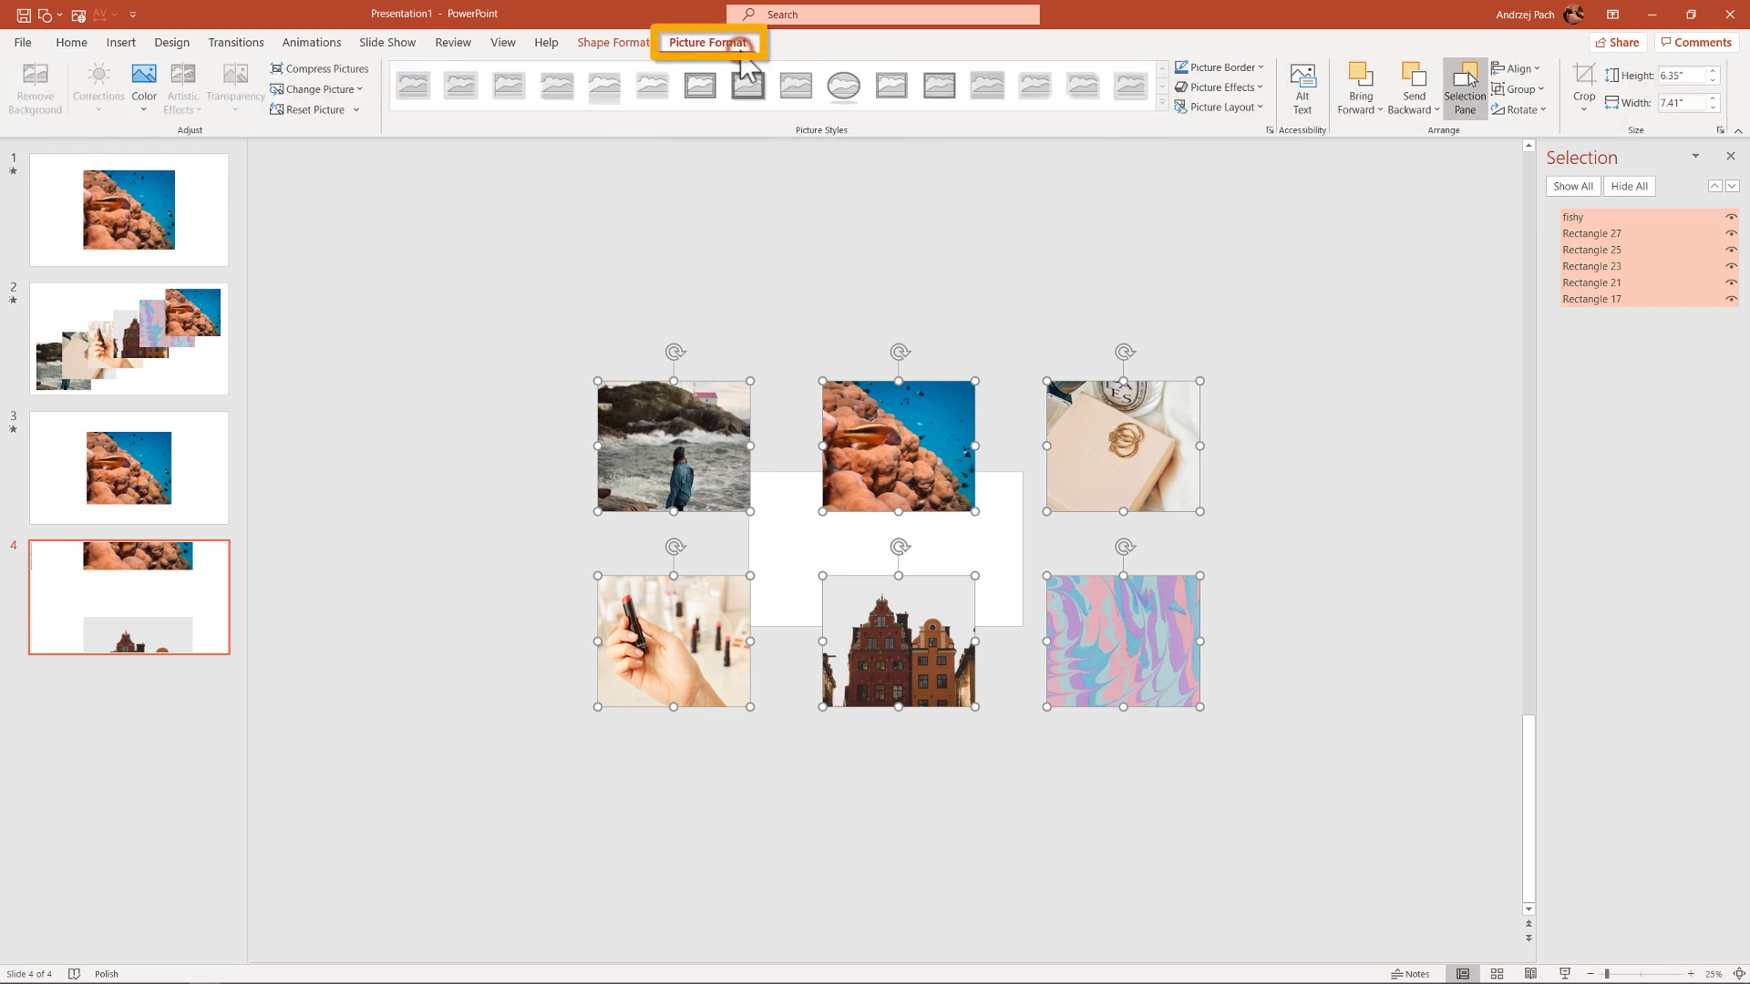
left_click(1529, 70)
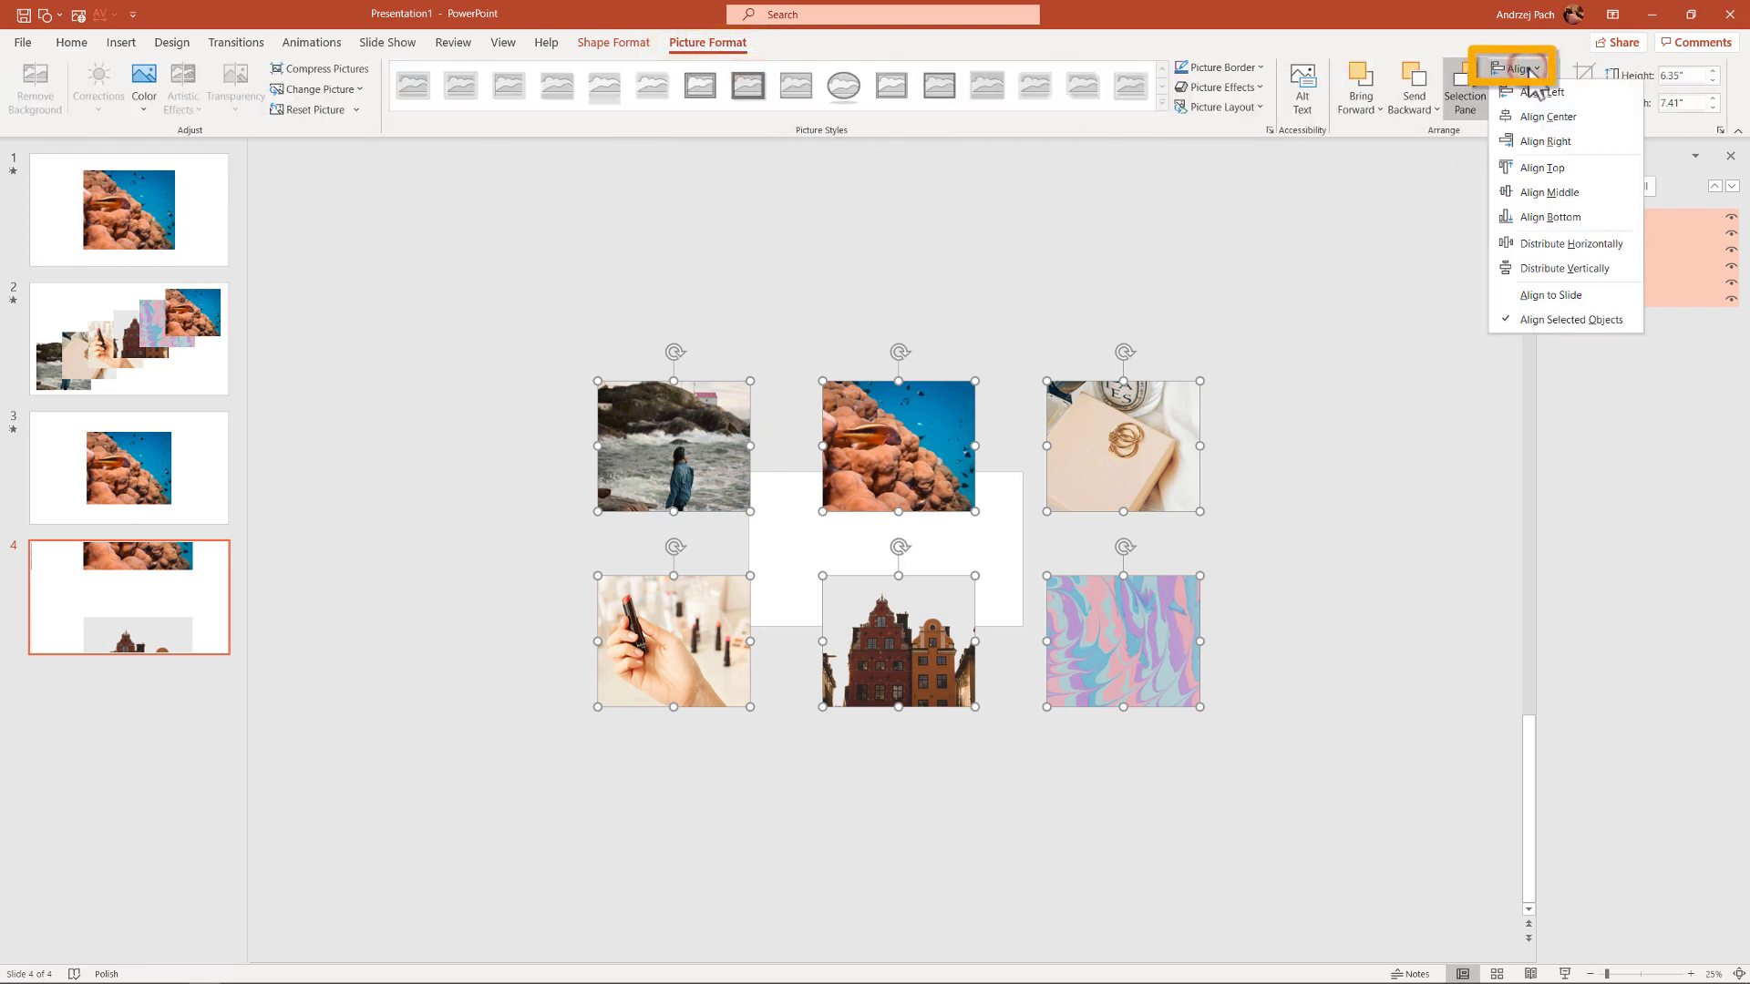
left_click(1555, 117)
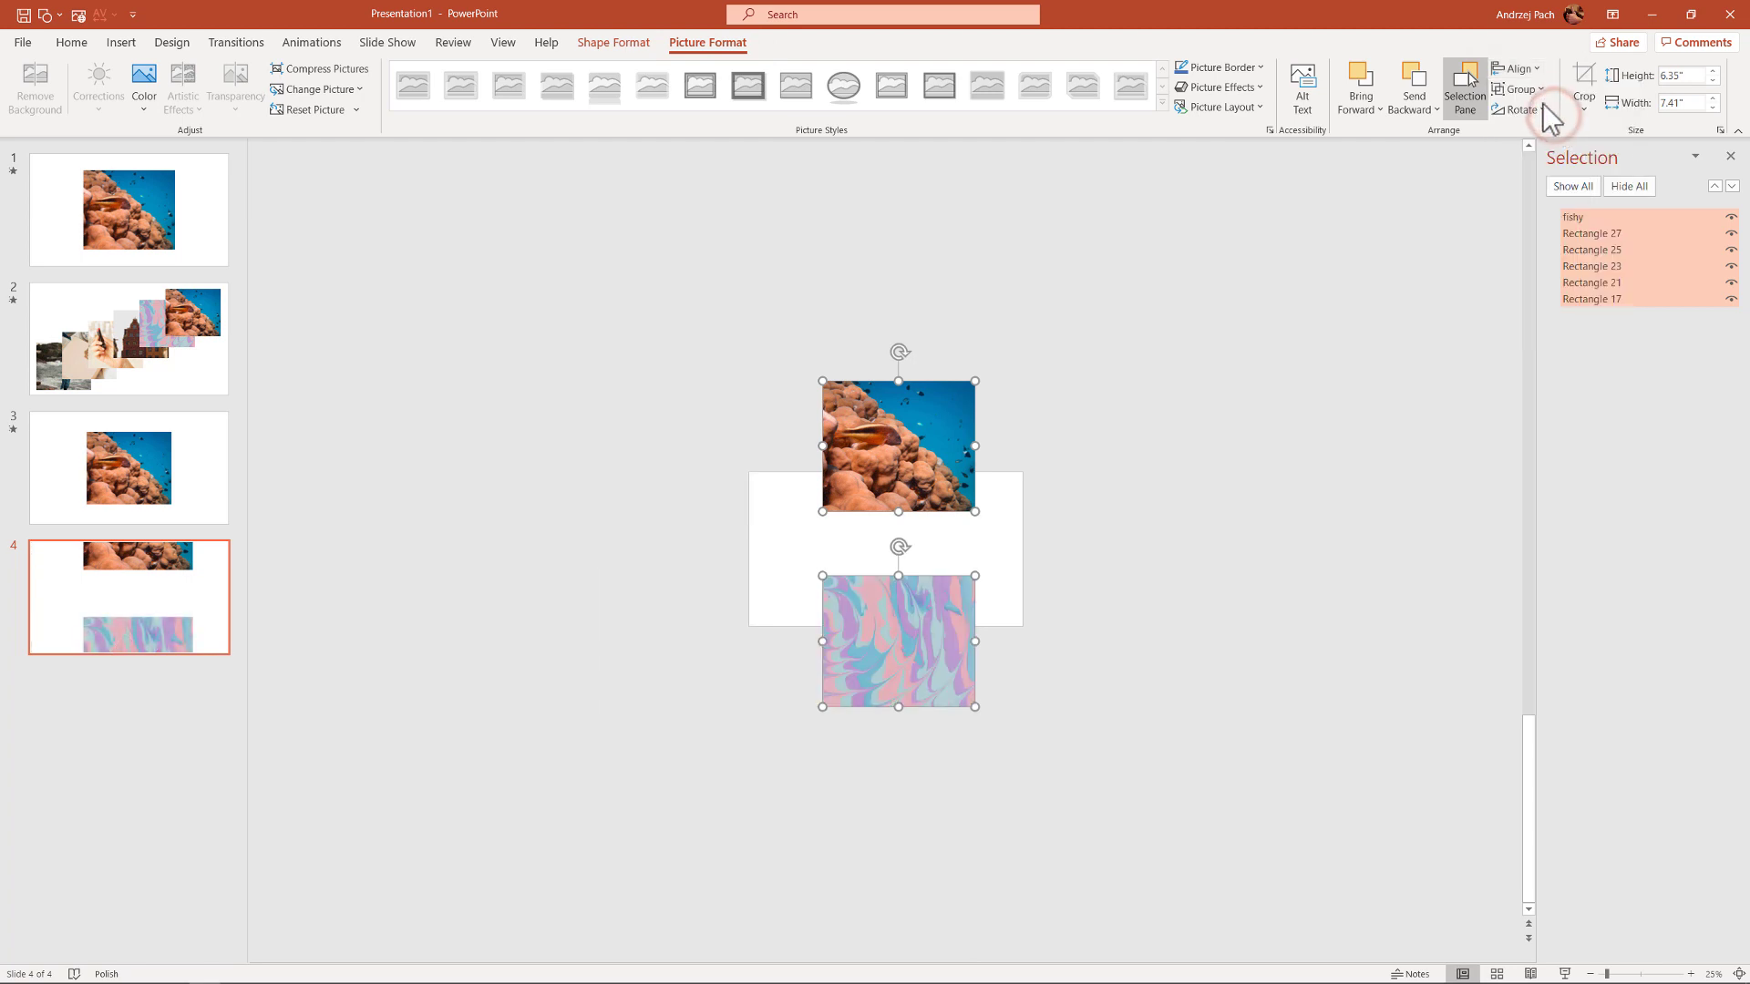
left_click(1513, 69)
left_click(1571, 192)
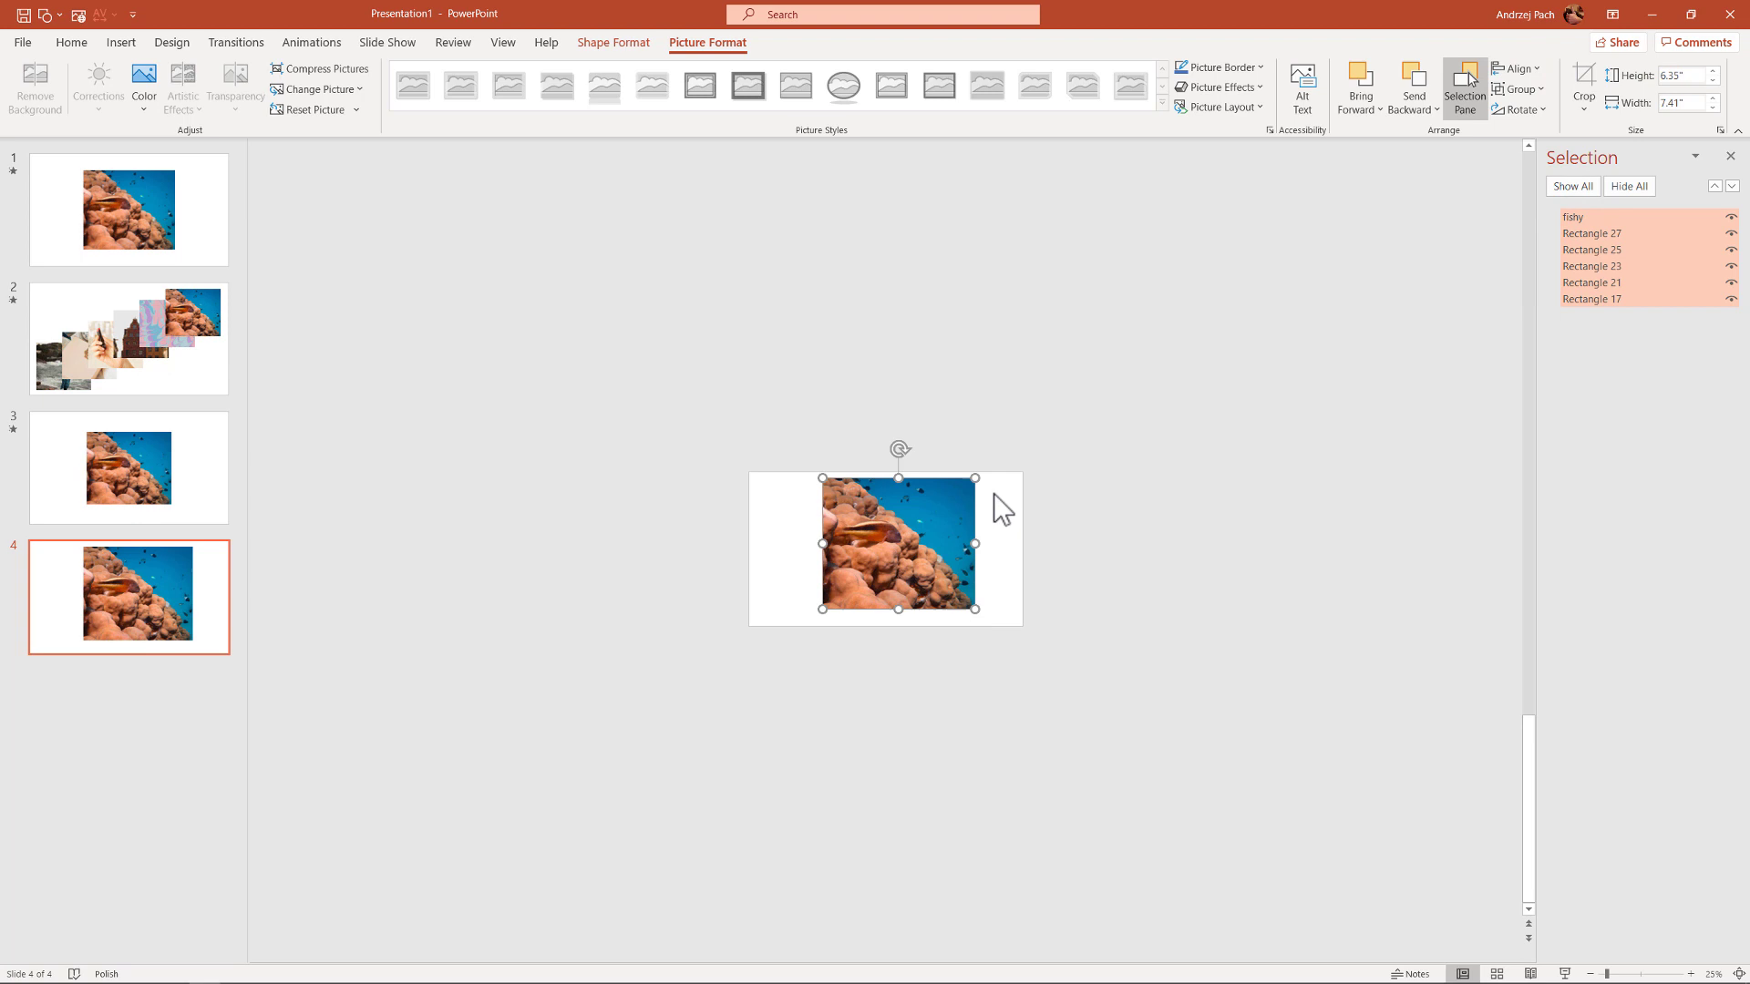
Shrink the stacked photos together to 5.38" by 6.28" from a corner handle.
left_click(969, 480)
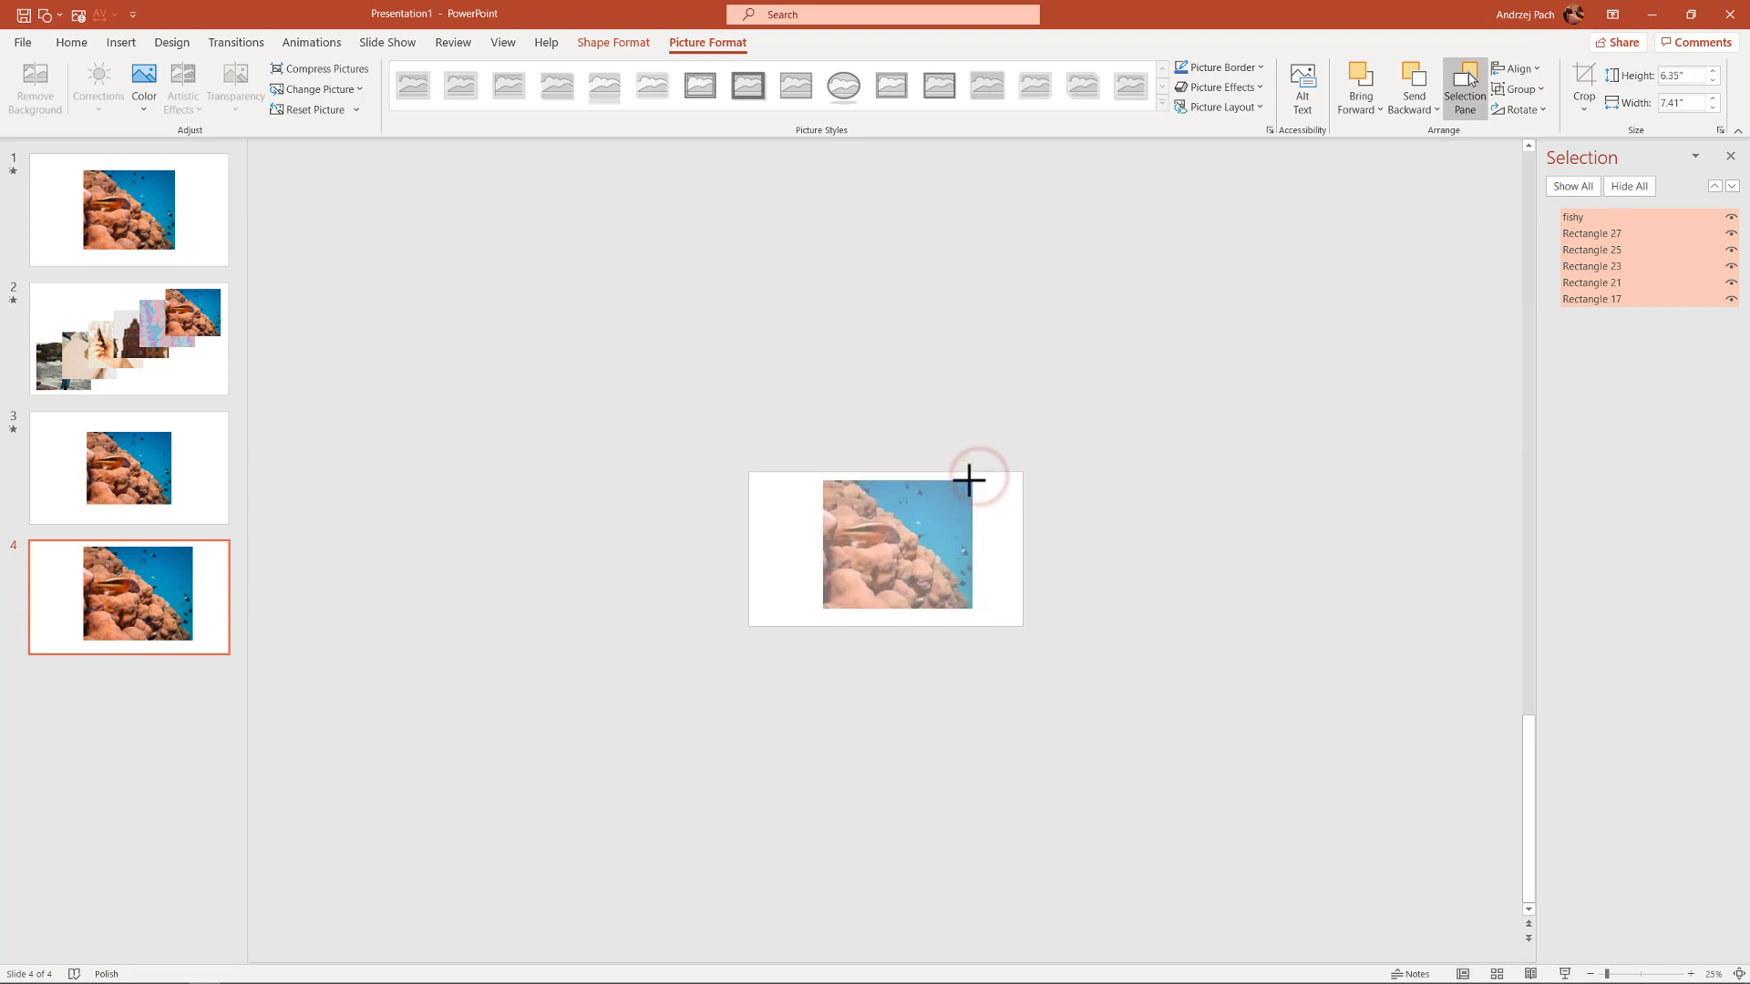
left_click_drag(967, 481, 855, 507)
scroll(976, 527, "up", 1, "ctrl")
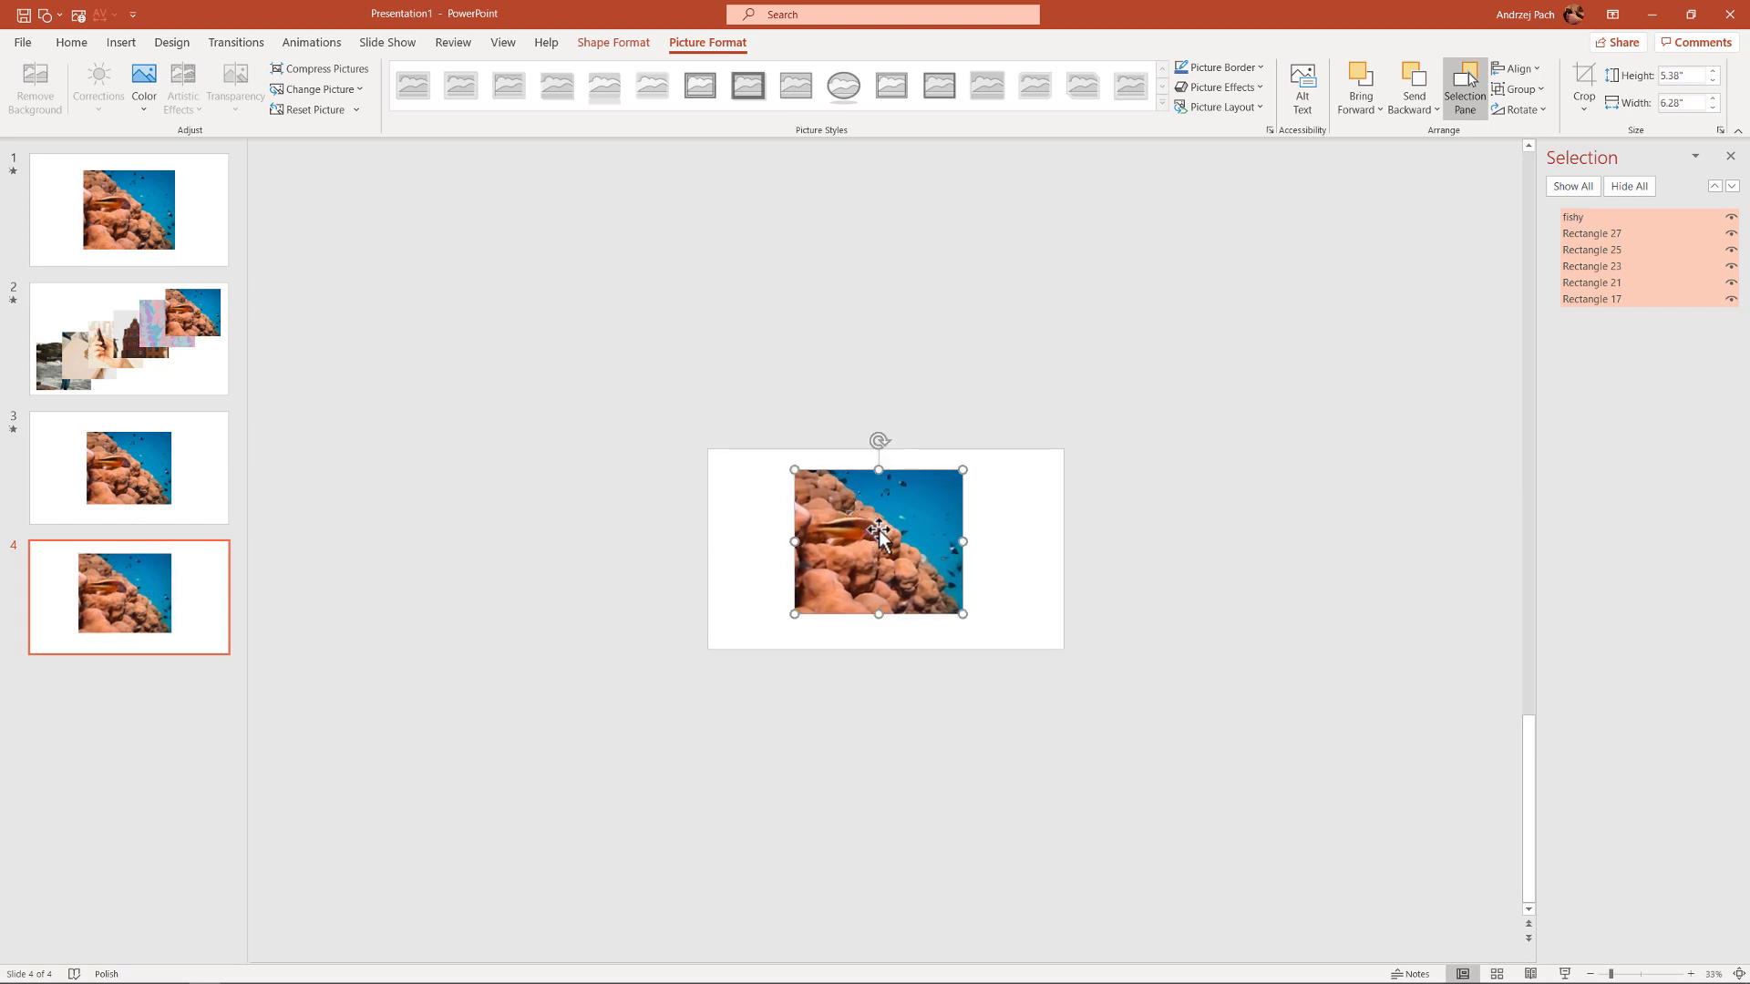
Turn on Guides and snap the photo stack to the slide's center where the guides cross.
left_click(503, 42)
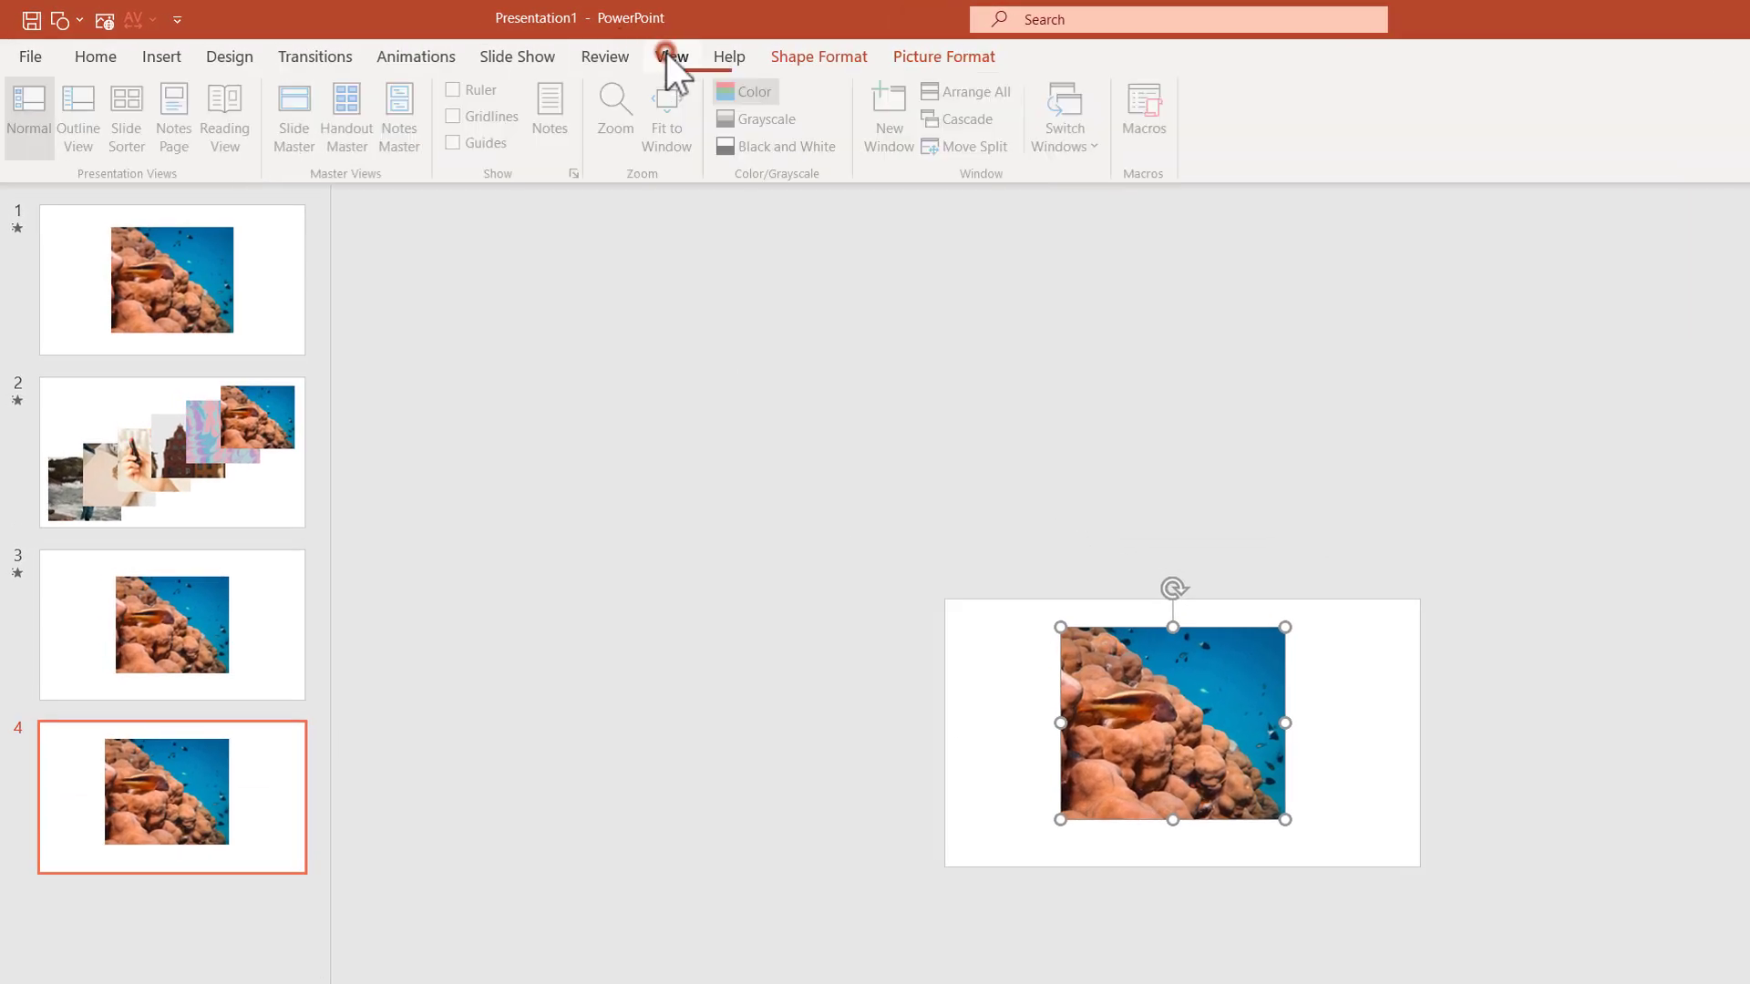
left_click(453, 143)
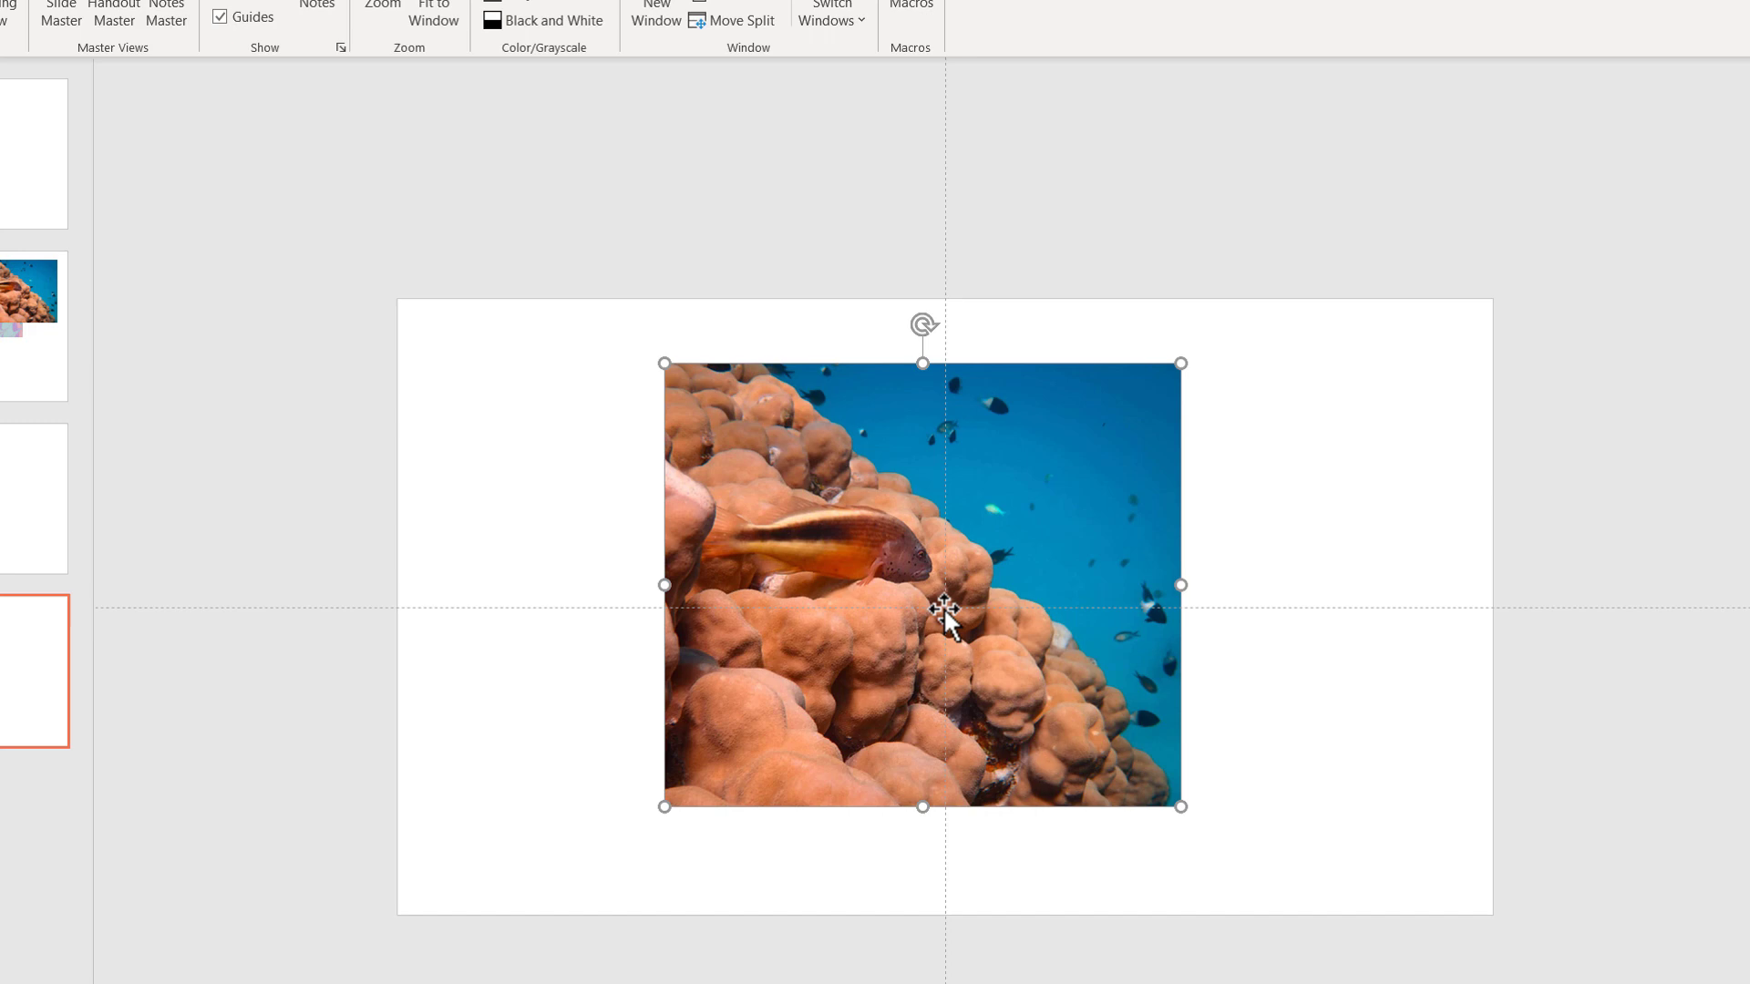
left_click_drag(944, 611, 975, 632)
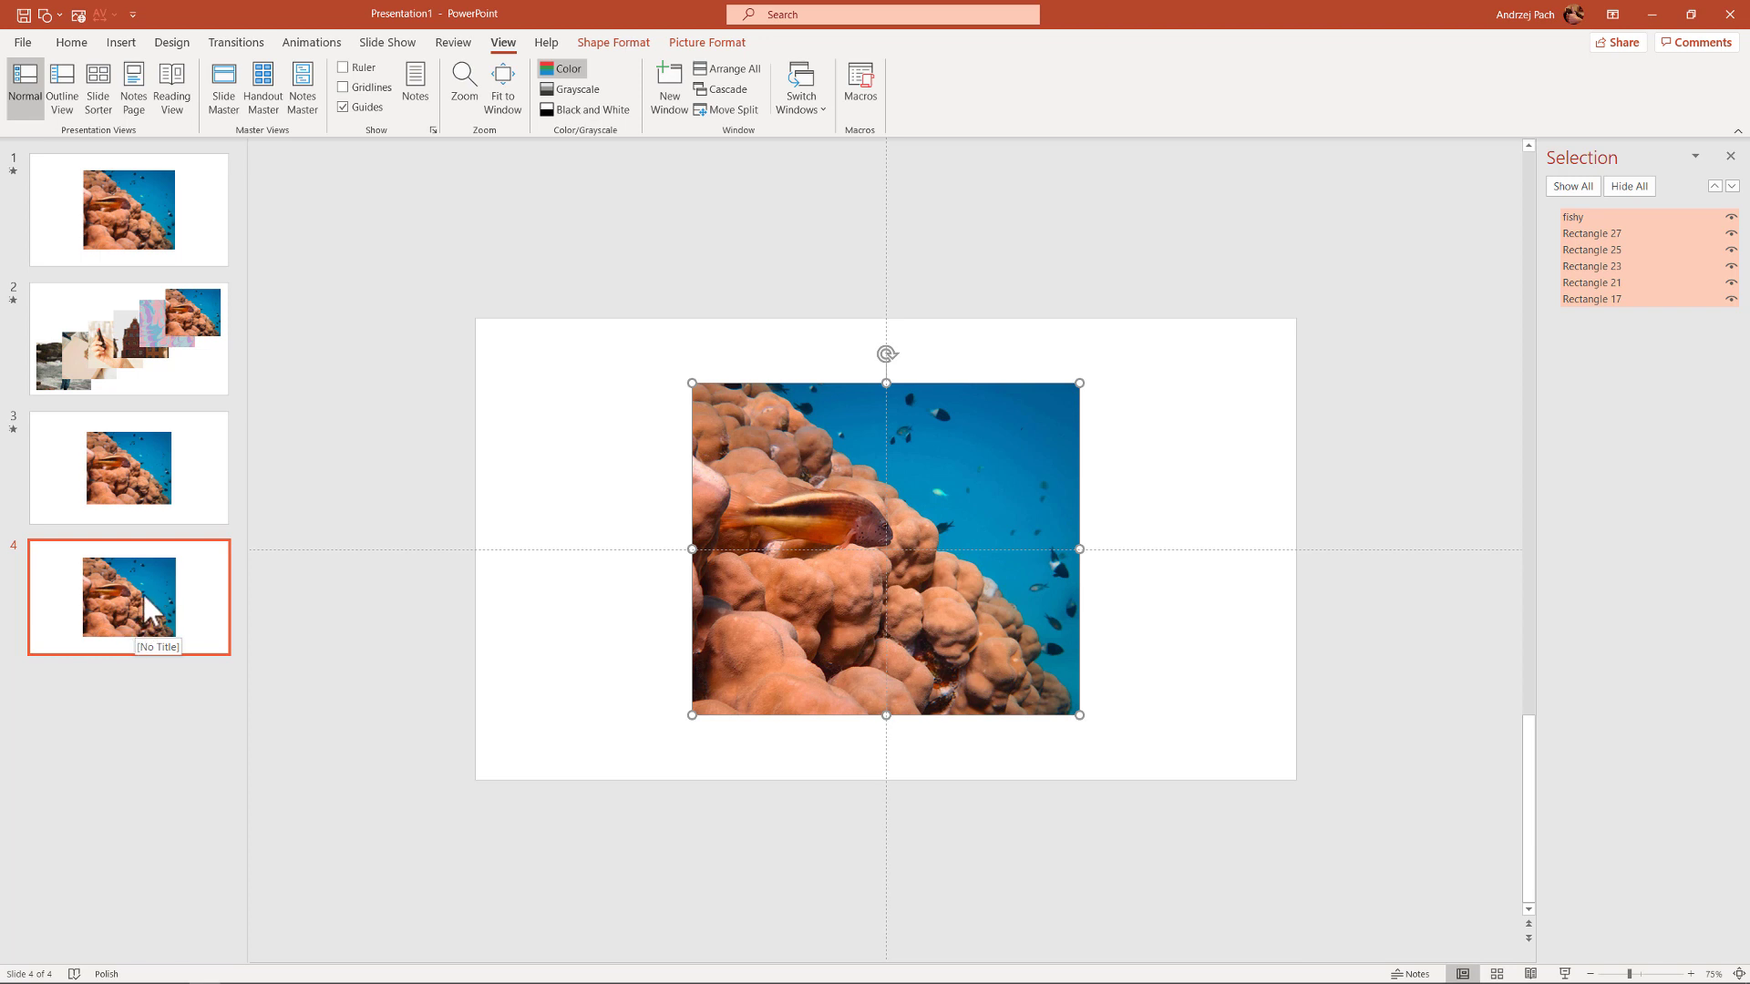
left_click(144, 594)
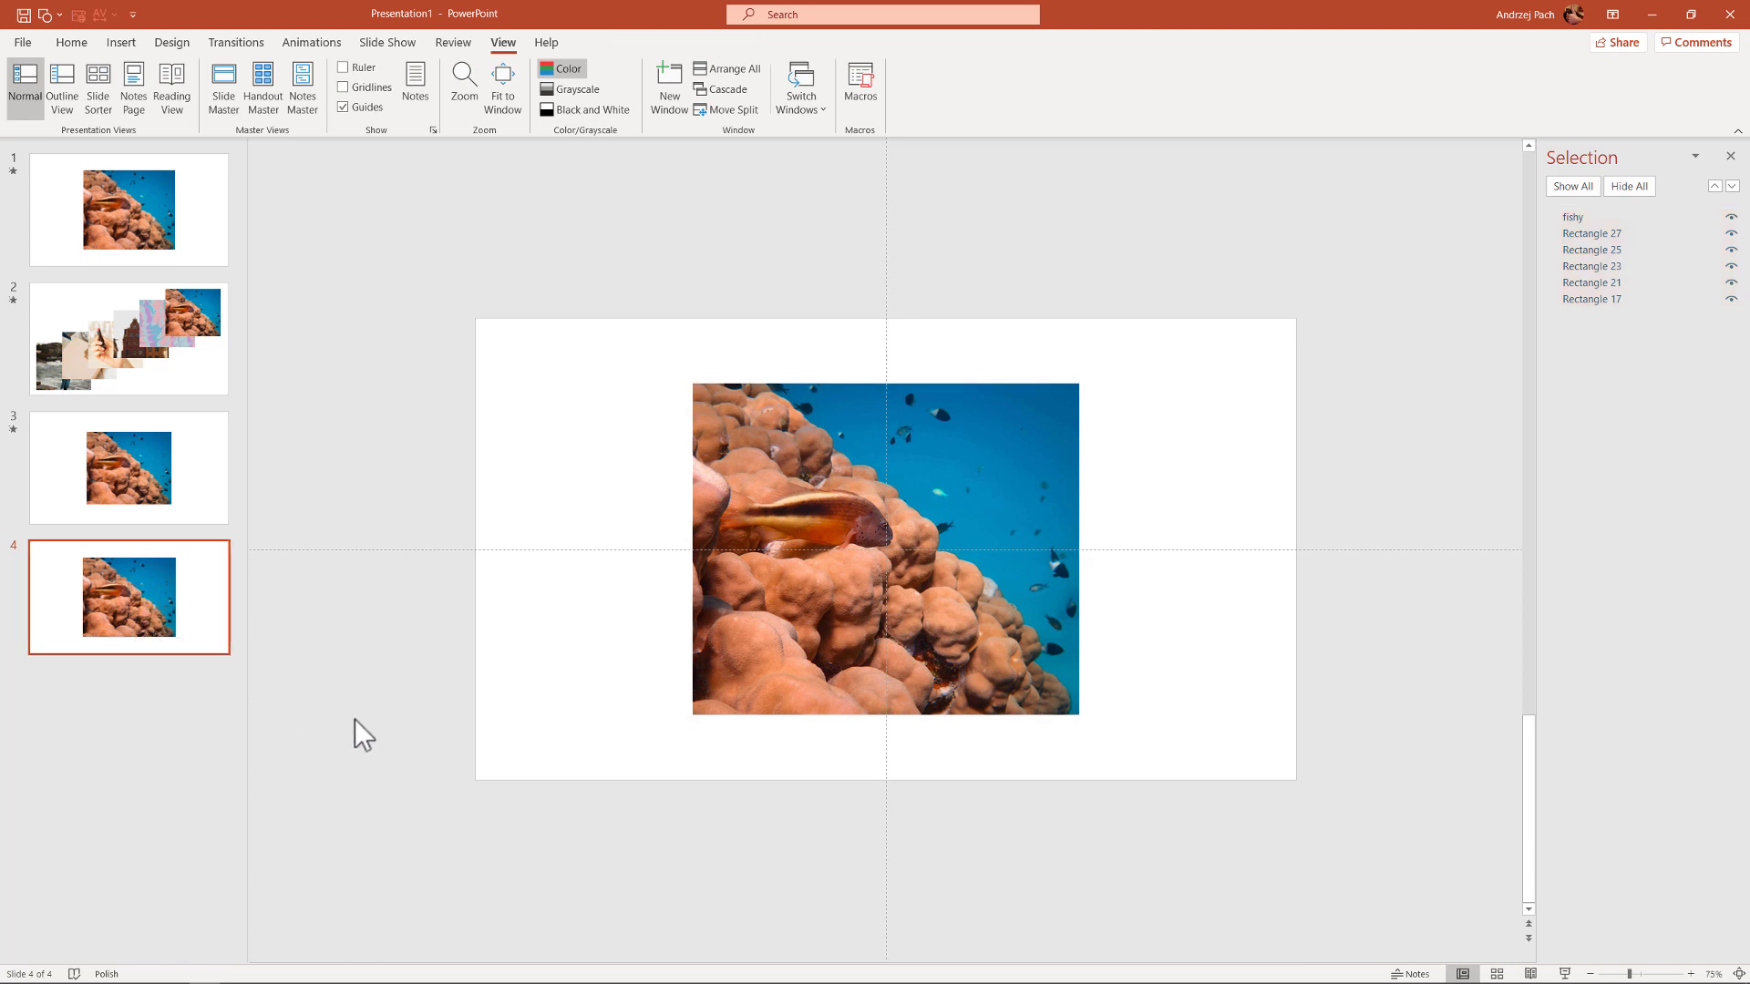
Duplicate slide 4 with Ctrl+D, then on slide 5 shrink the six-photo stack and move it down-left.
key("ctrl+d")
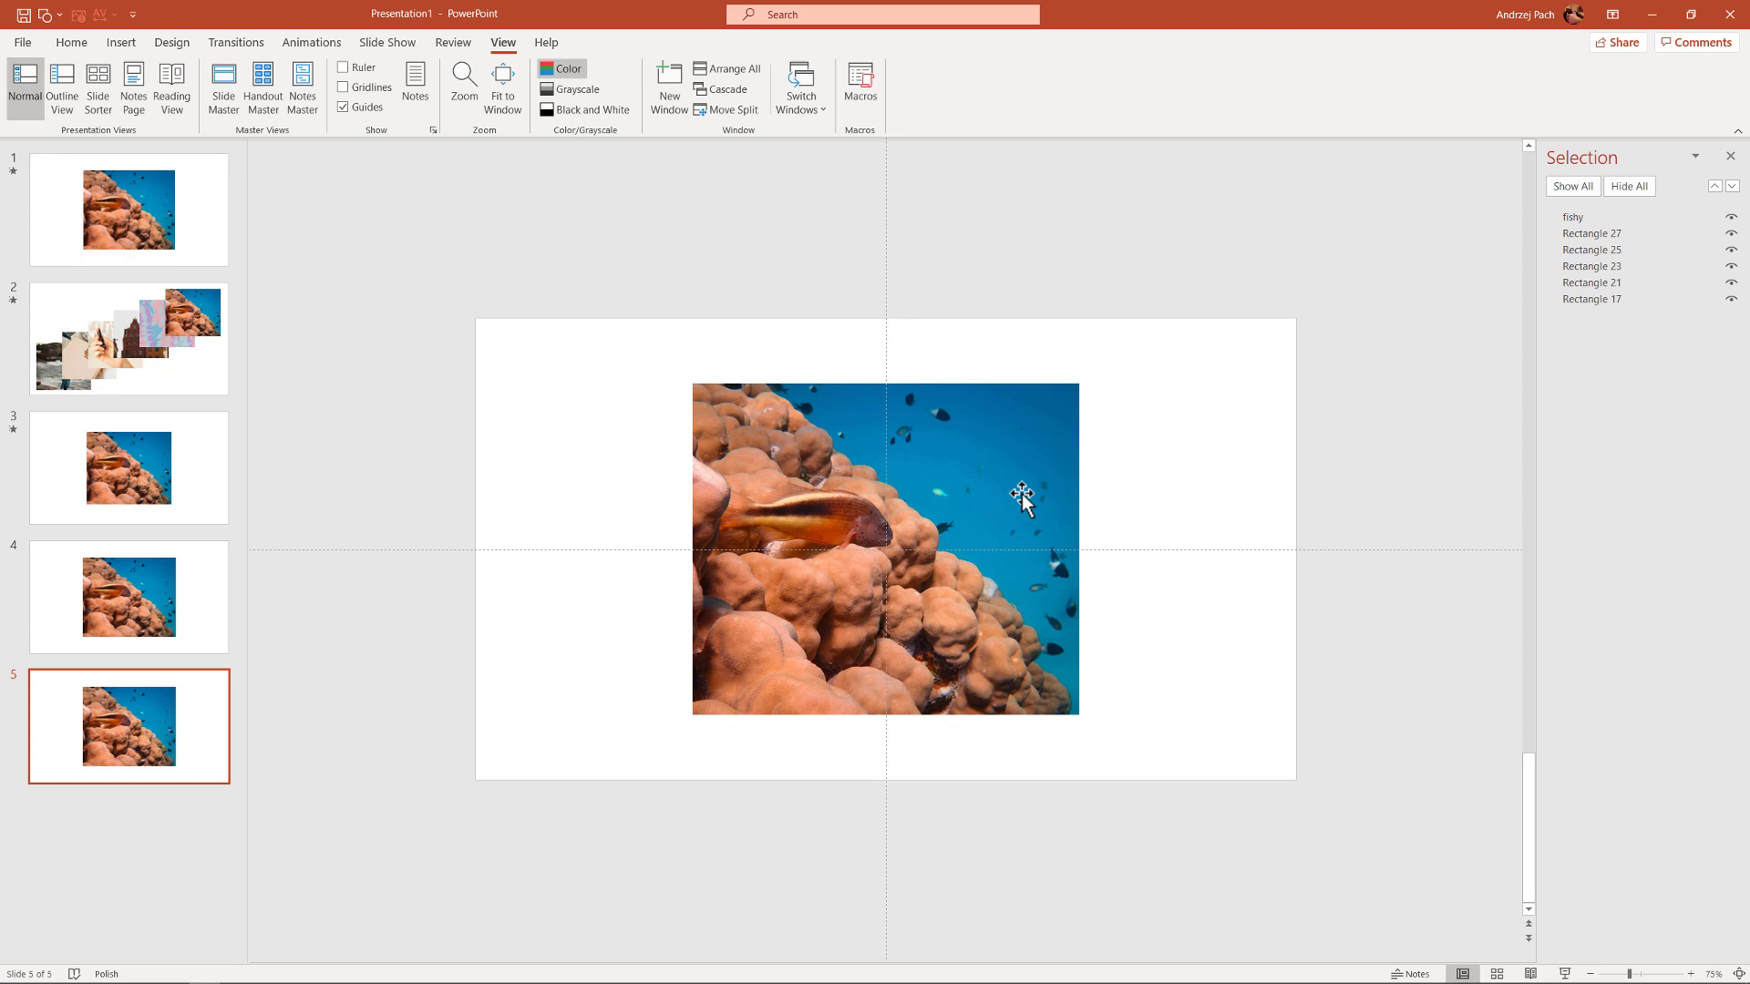
mouse_move(777, 627)
left_mouse_down()
mouse_move(968, 576)
mouse_move(776, 625)
left_mouse_up()
left_click_drag(508, 287, 1244, 831)
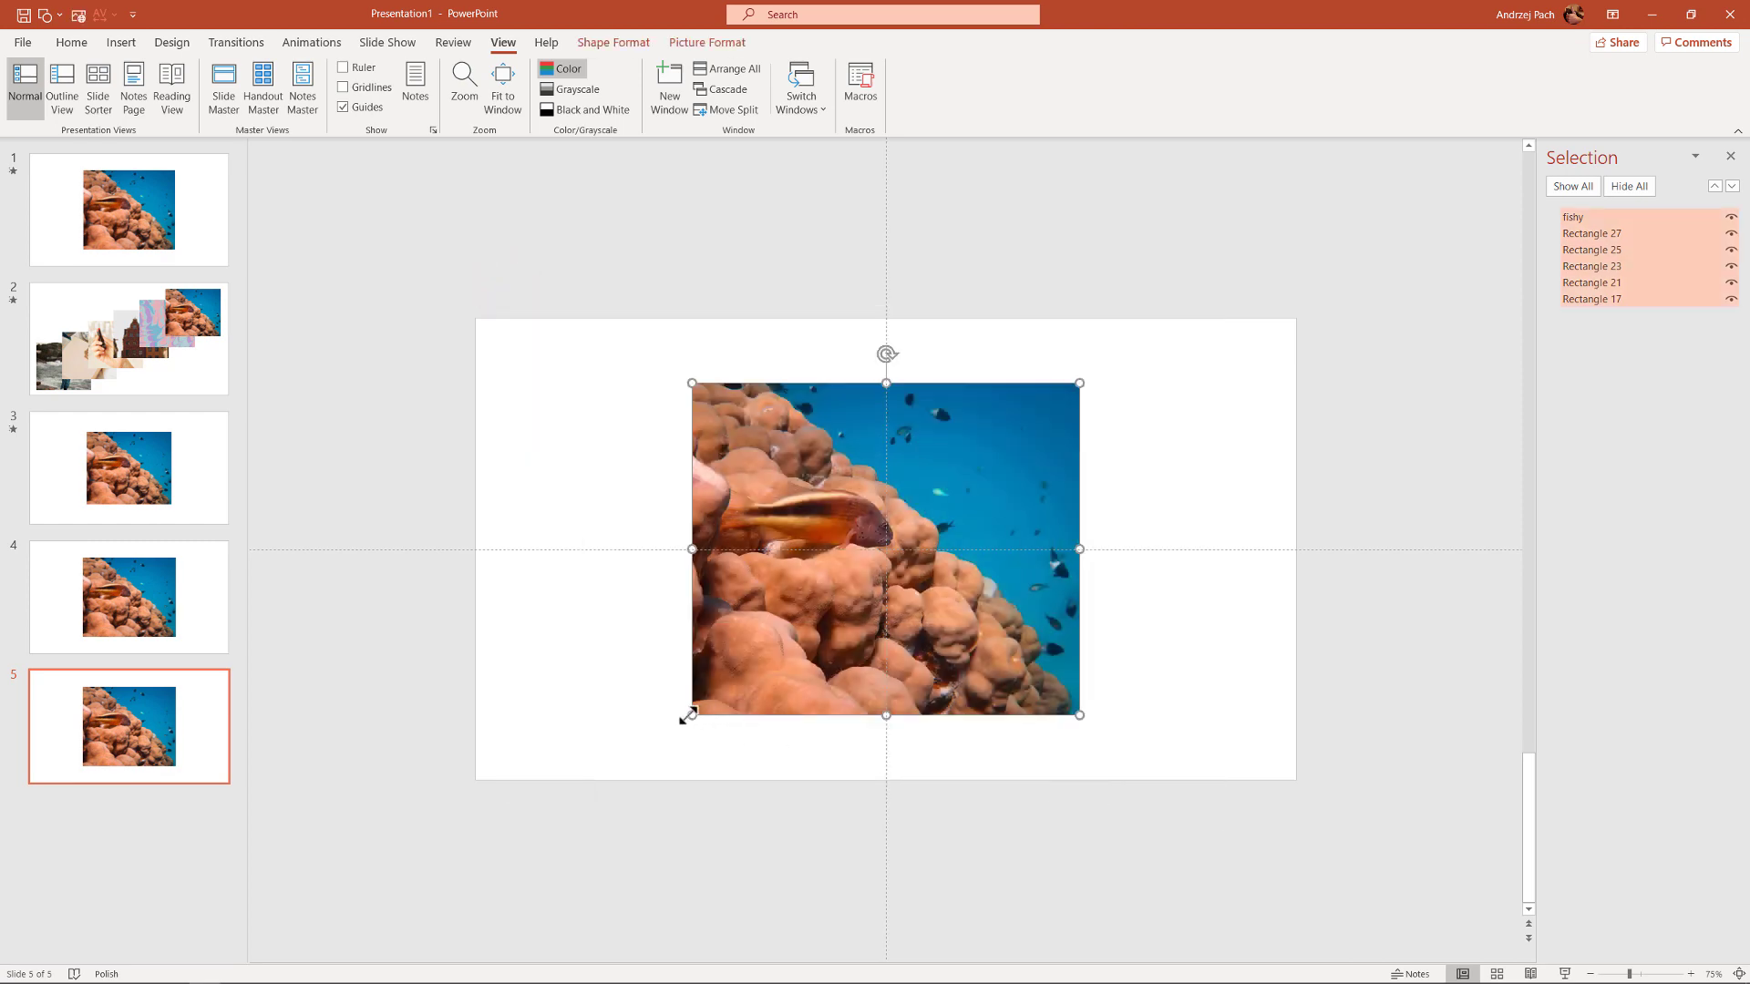
left_click_drag(689, 715, 856, 574)
left_click_drag(942, 509, 1173, 434)
left_click(784, 713)
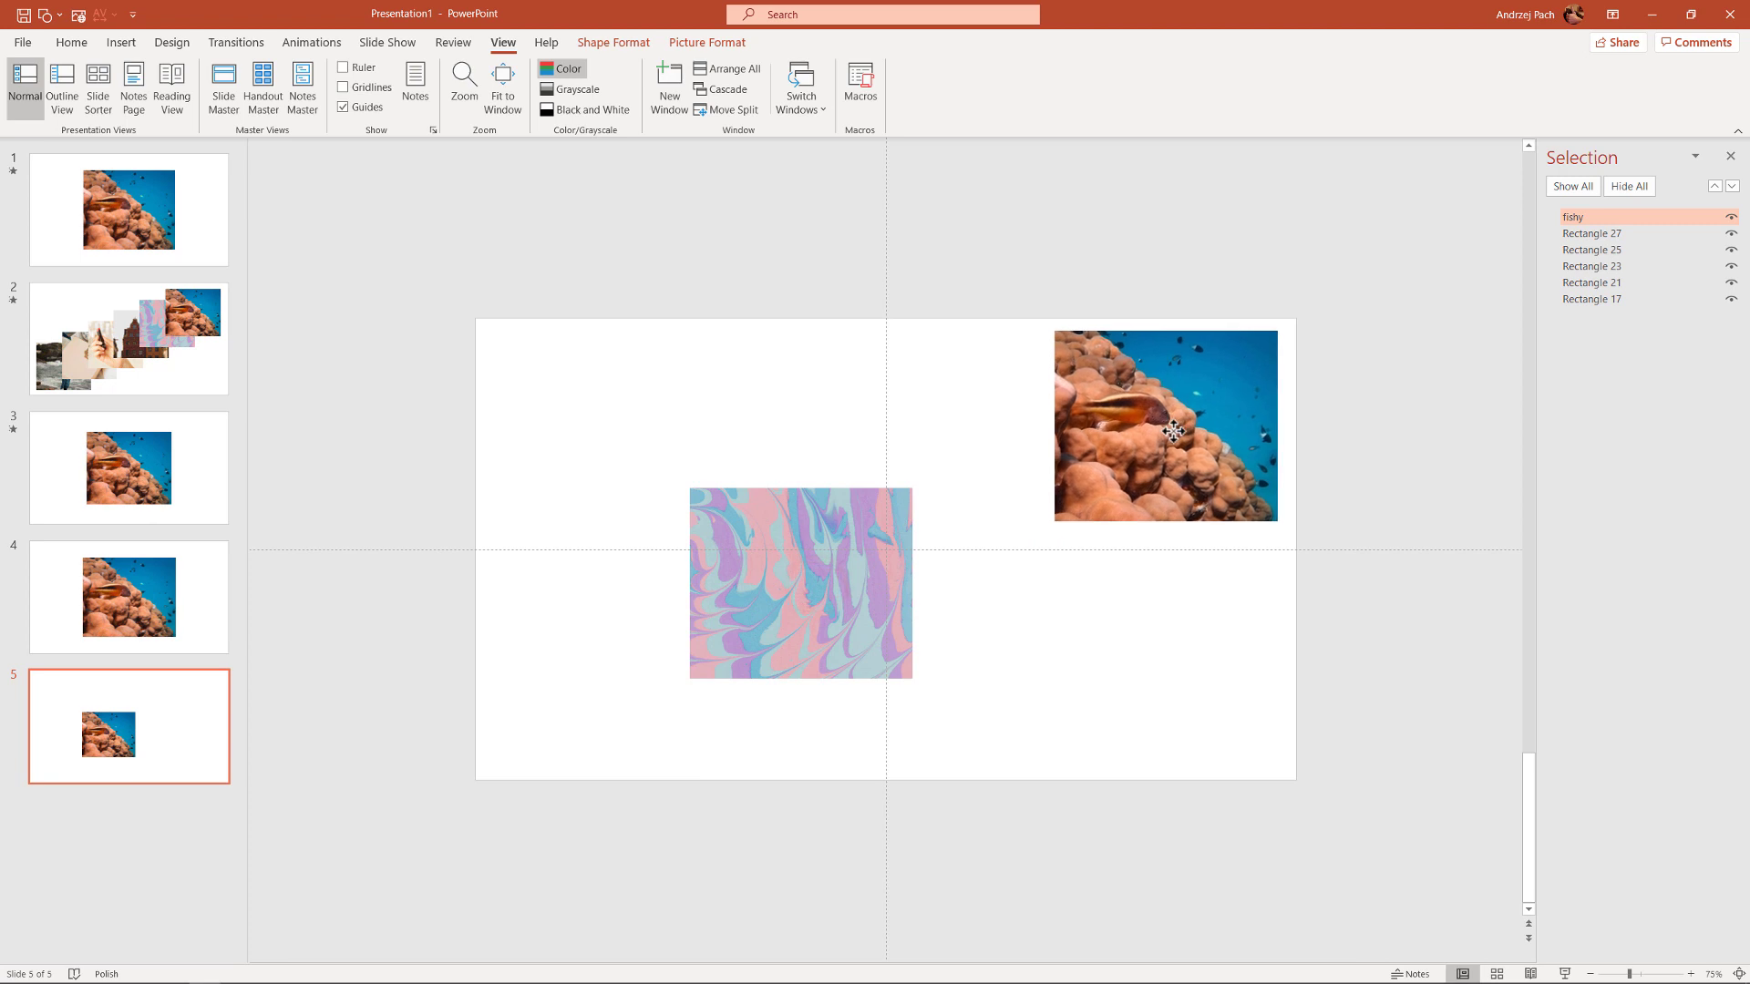
Cascade the marbled, buildings, package and seaside woman photos diagonally from the fish photo down to the lower left.
left_click(1610, 234)
left_click_drag(802, 596, 1042, 474)
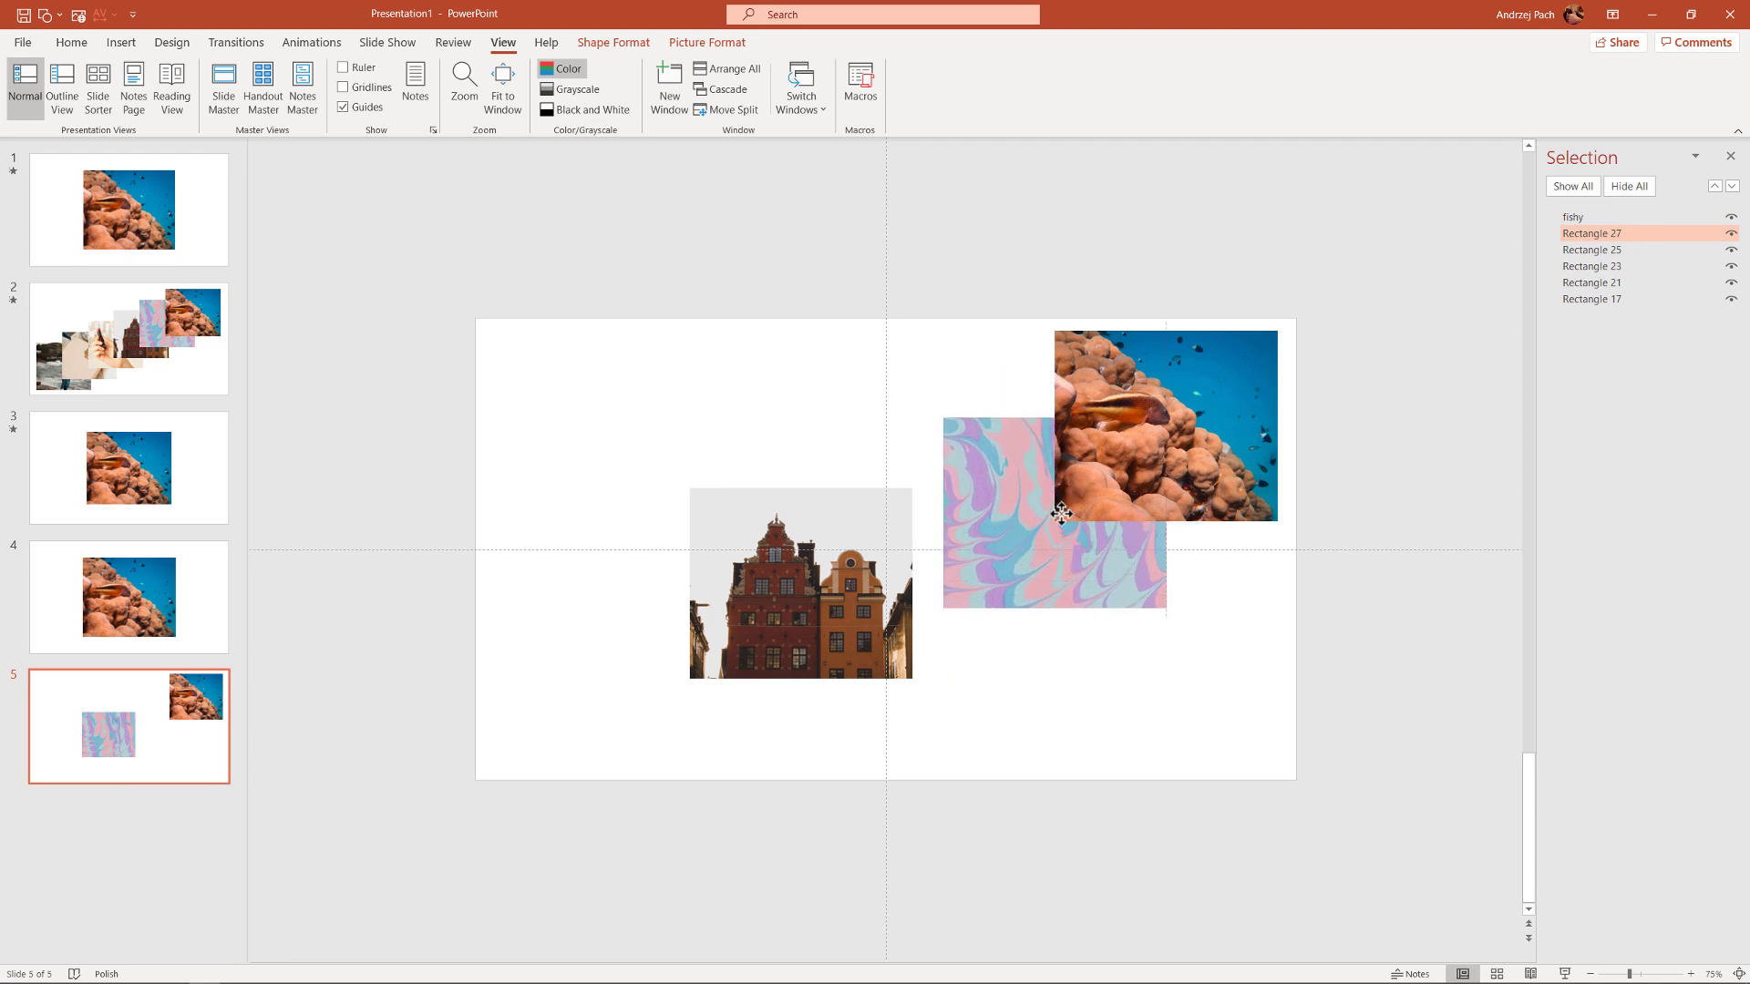
left_click_drag(1061, 513, 1087, 483)
left_click_drag(802, 583, 847, 597)
left_click(709, 599)
left_click_drag(682, 622, 610, 674)
left_click_drag(704, 504, 511, 591)
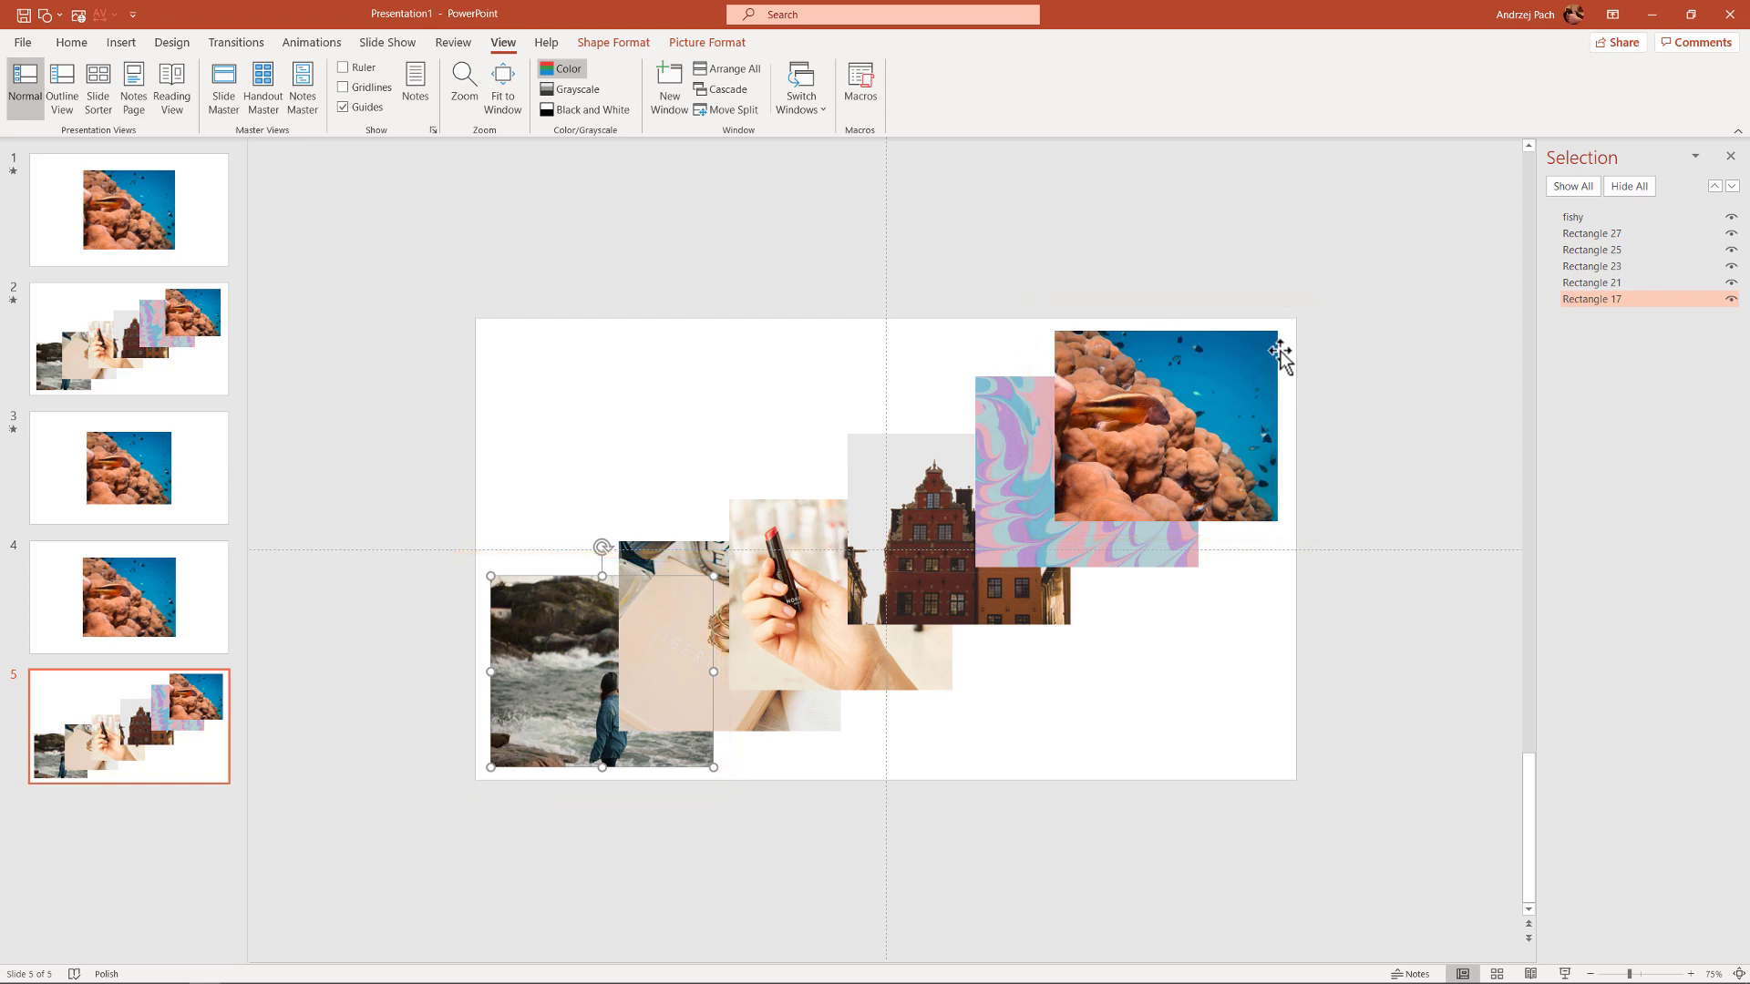
left_click(1328, 436)
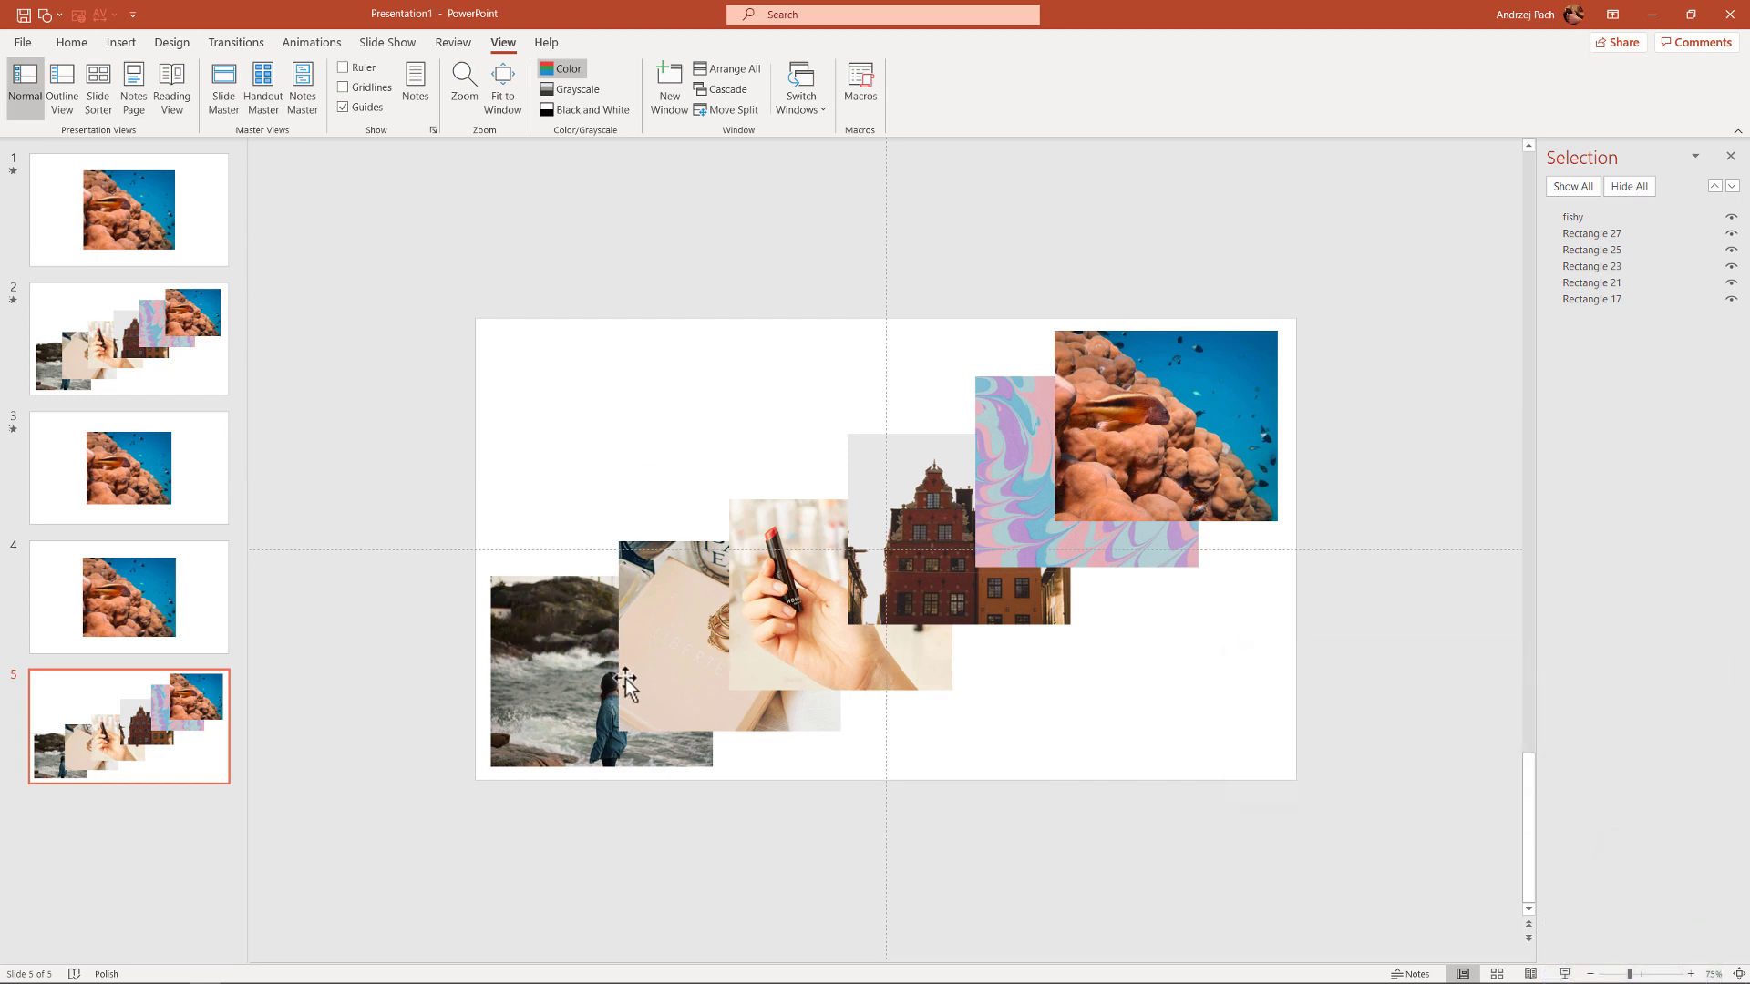
Turn off guides and distribute all six photos horizontally and vertically.
left_click(342, 107)
left_click_drag(395, 228, 1296, 837)
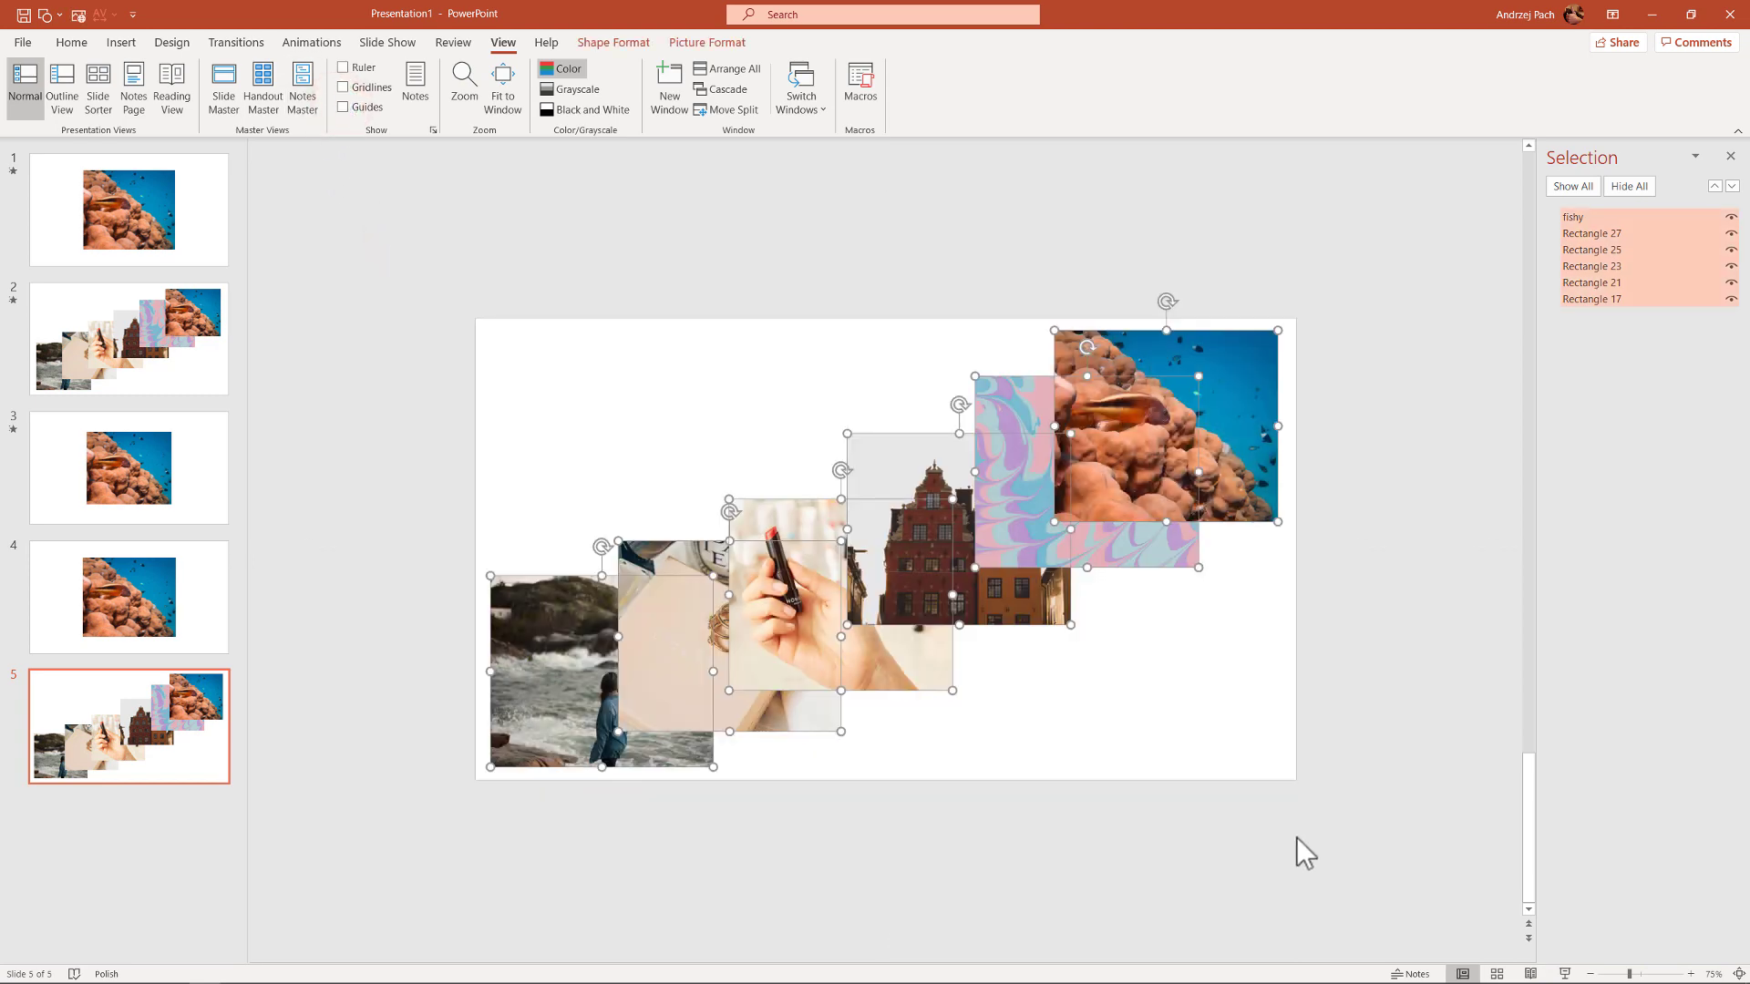
left_click(707, 44)
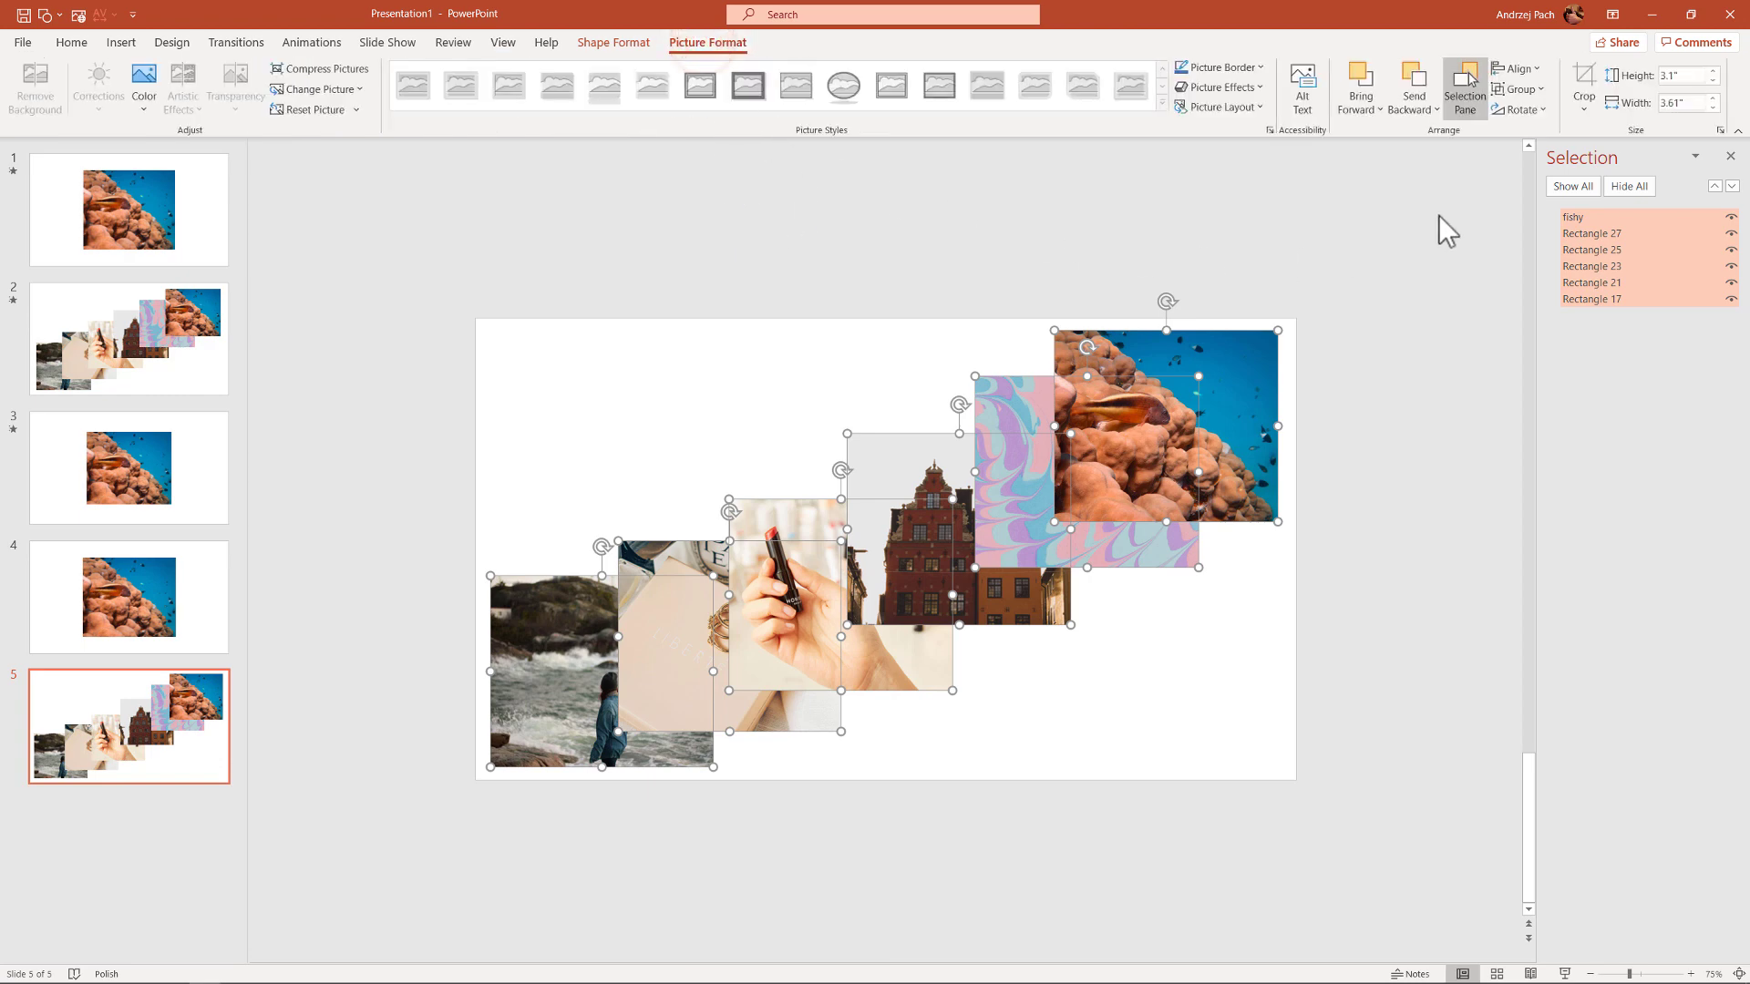
left_click(1532, 71)
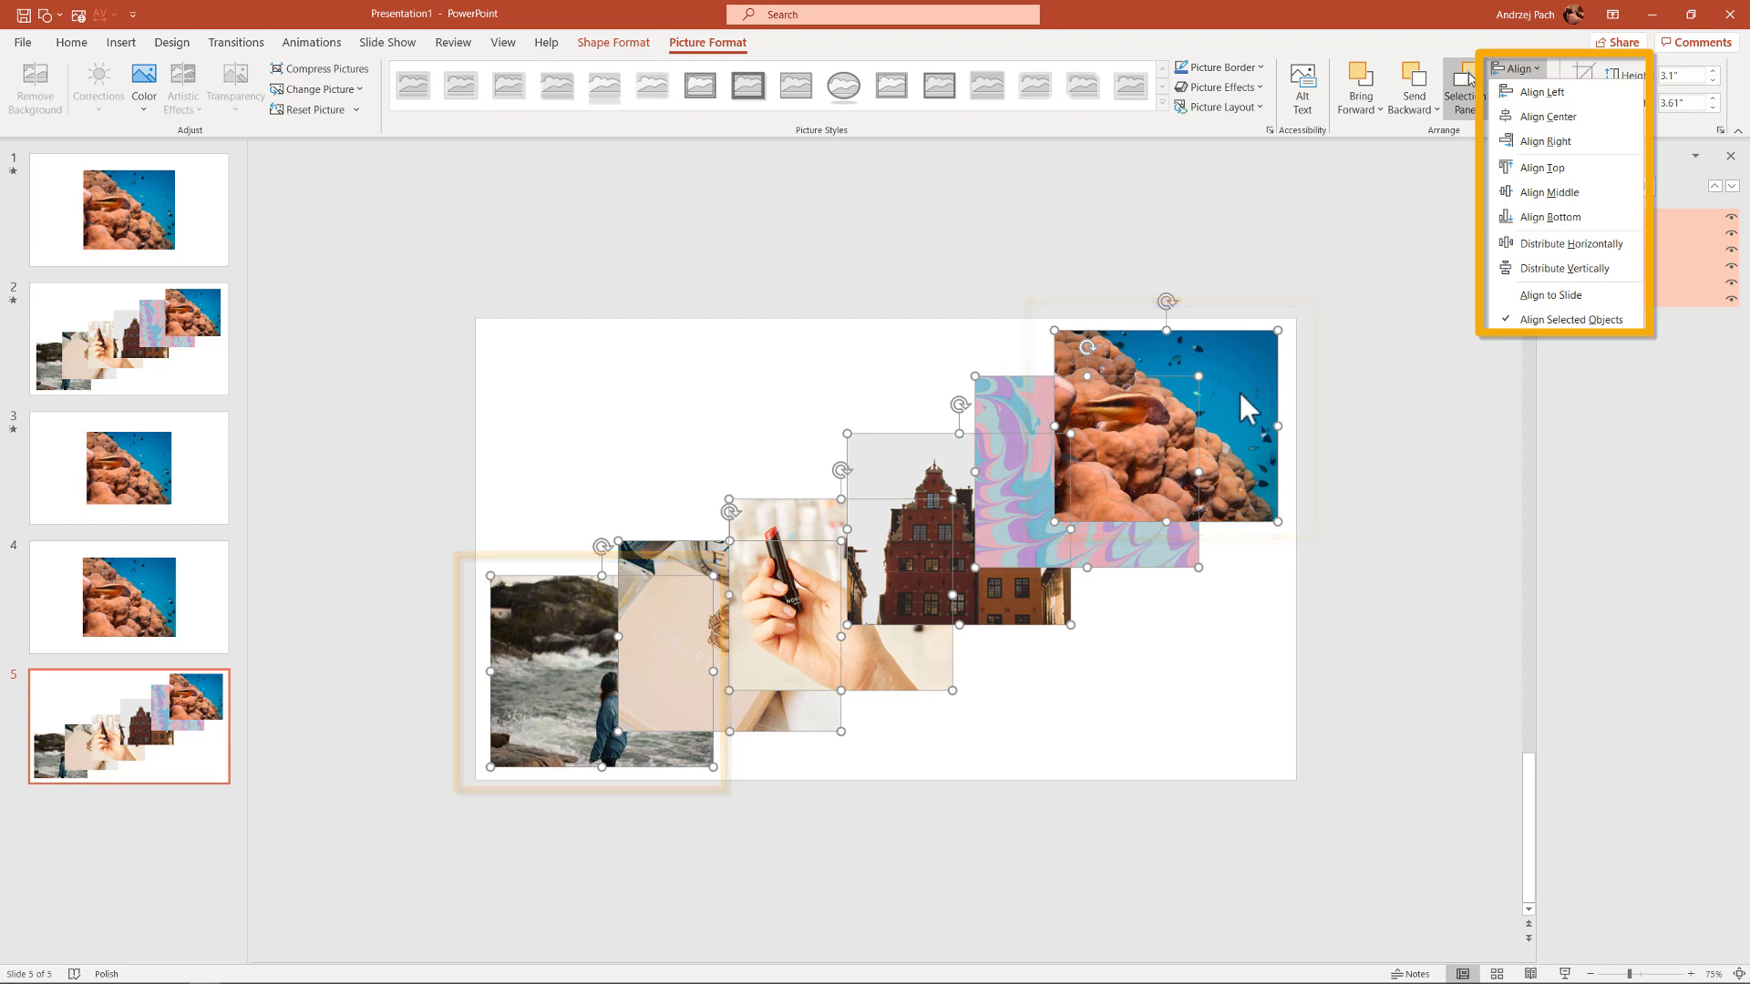
left_click(1590, 244)
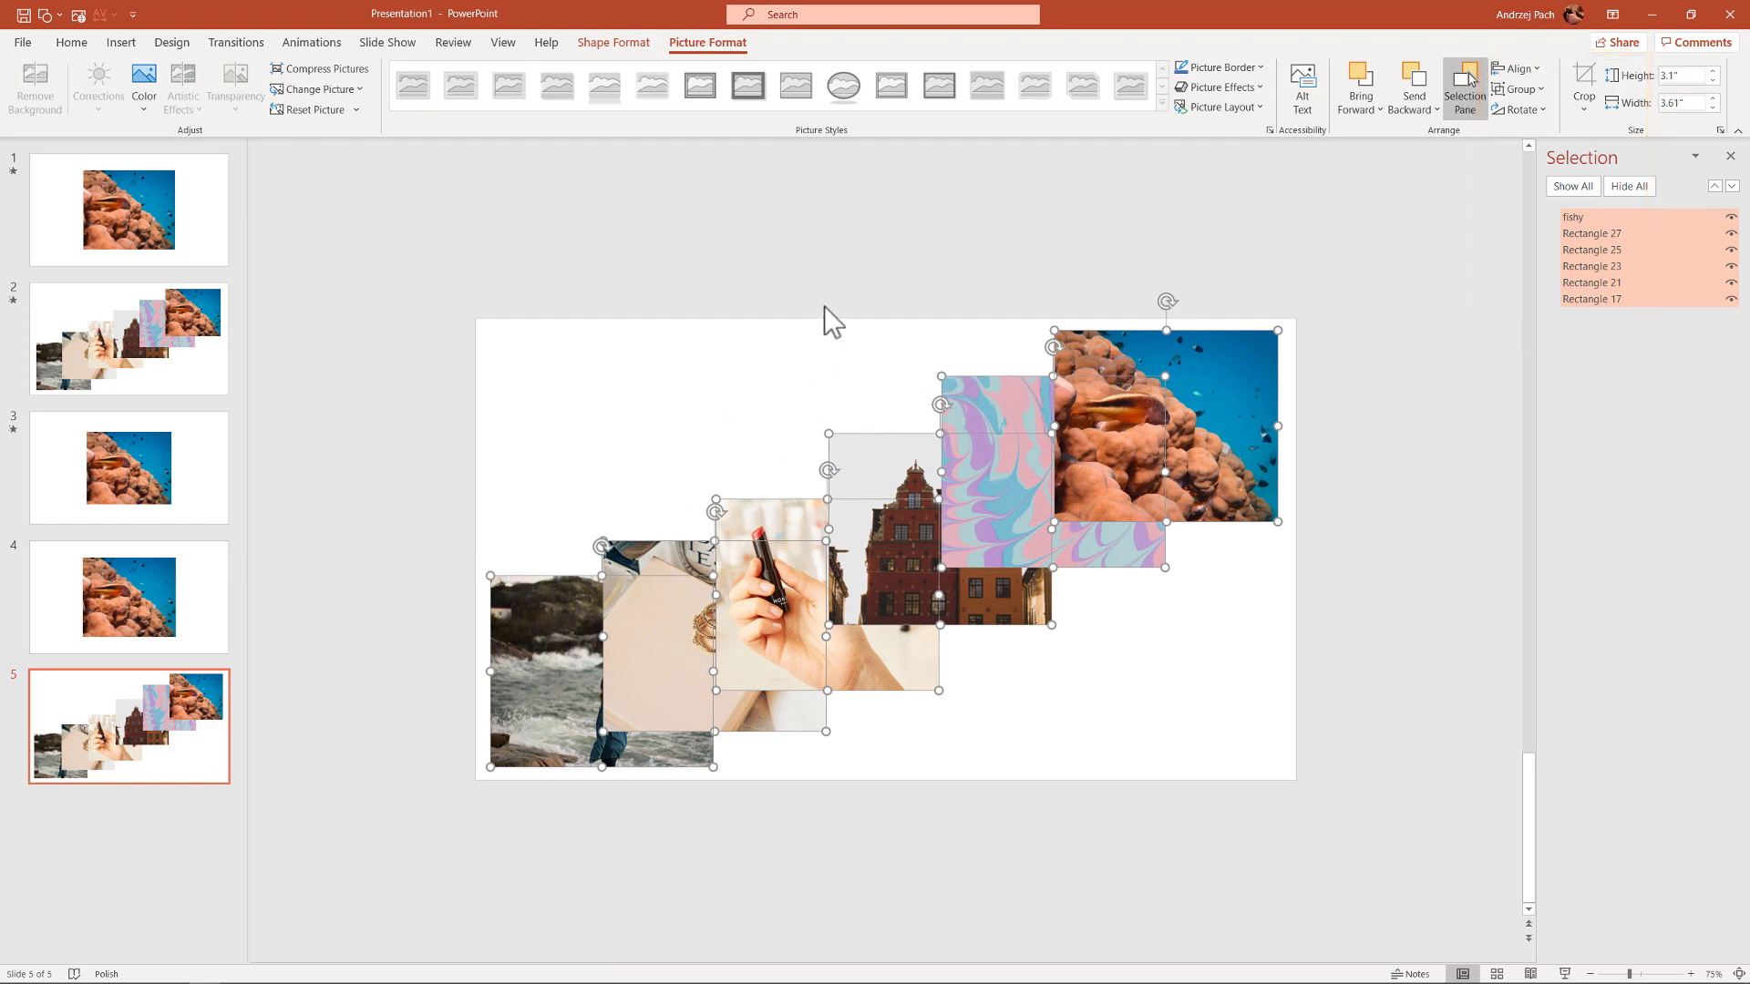
left_click(1515, 68)
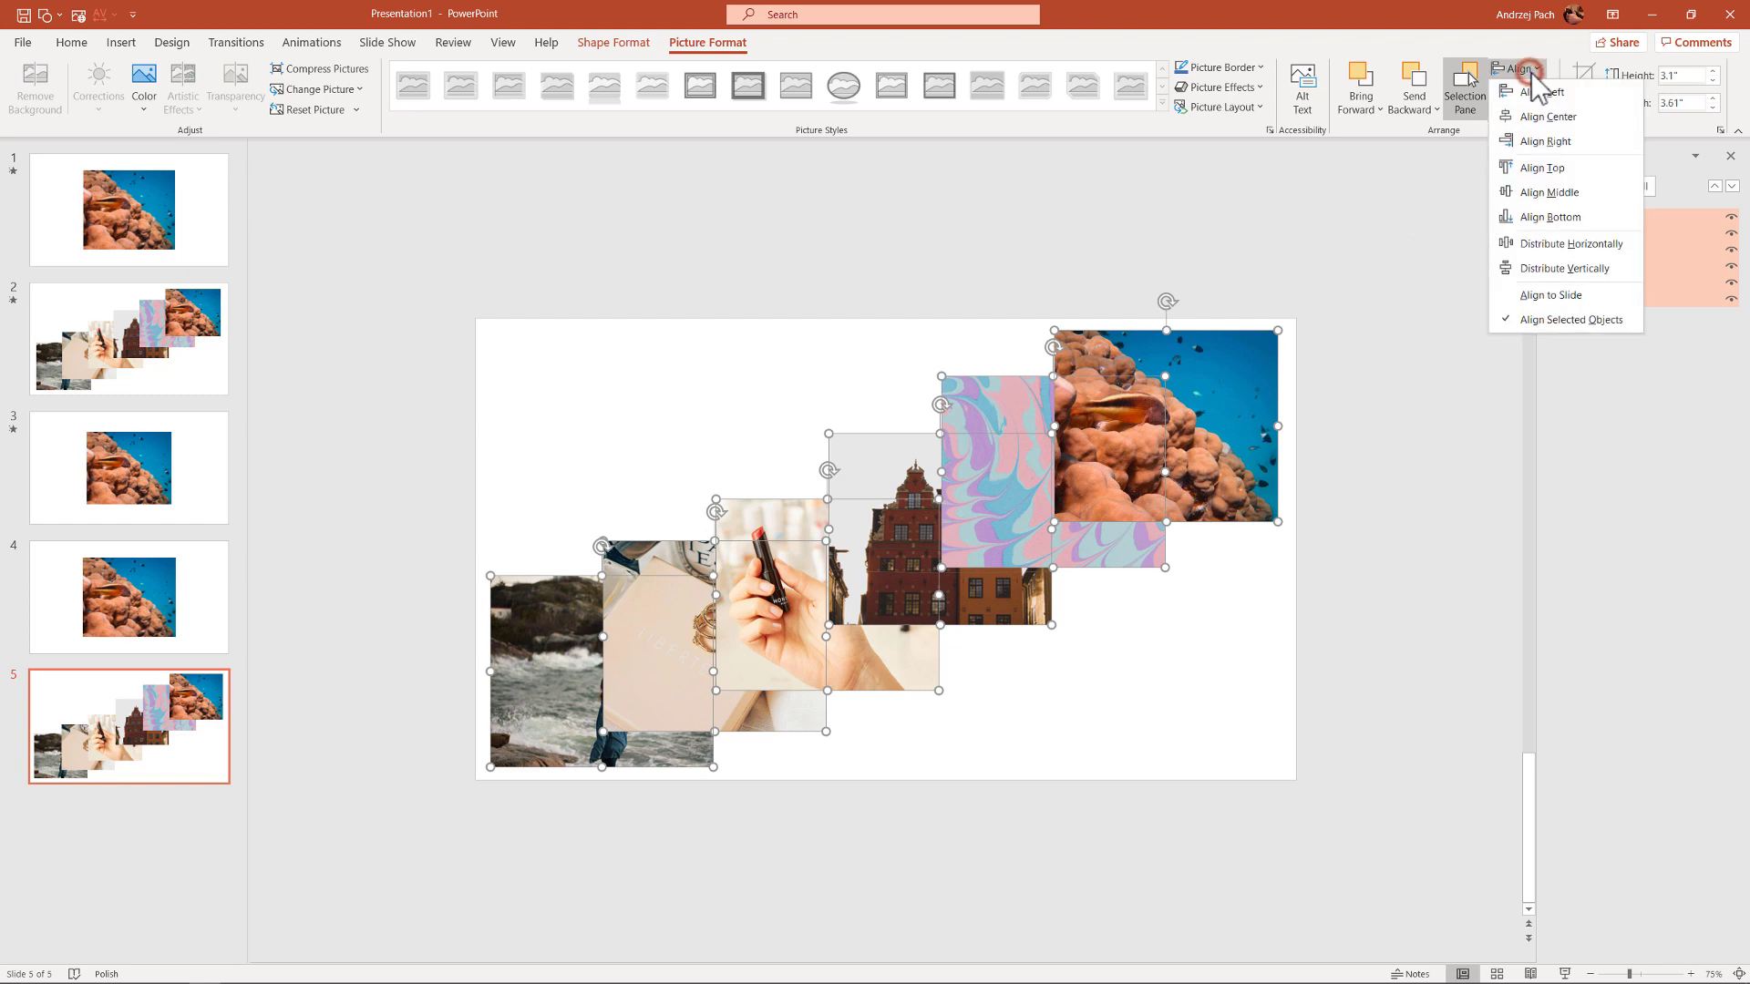
left_click(1598, 268)
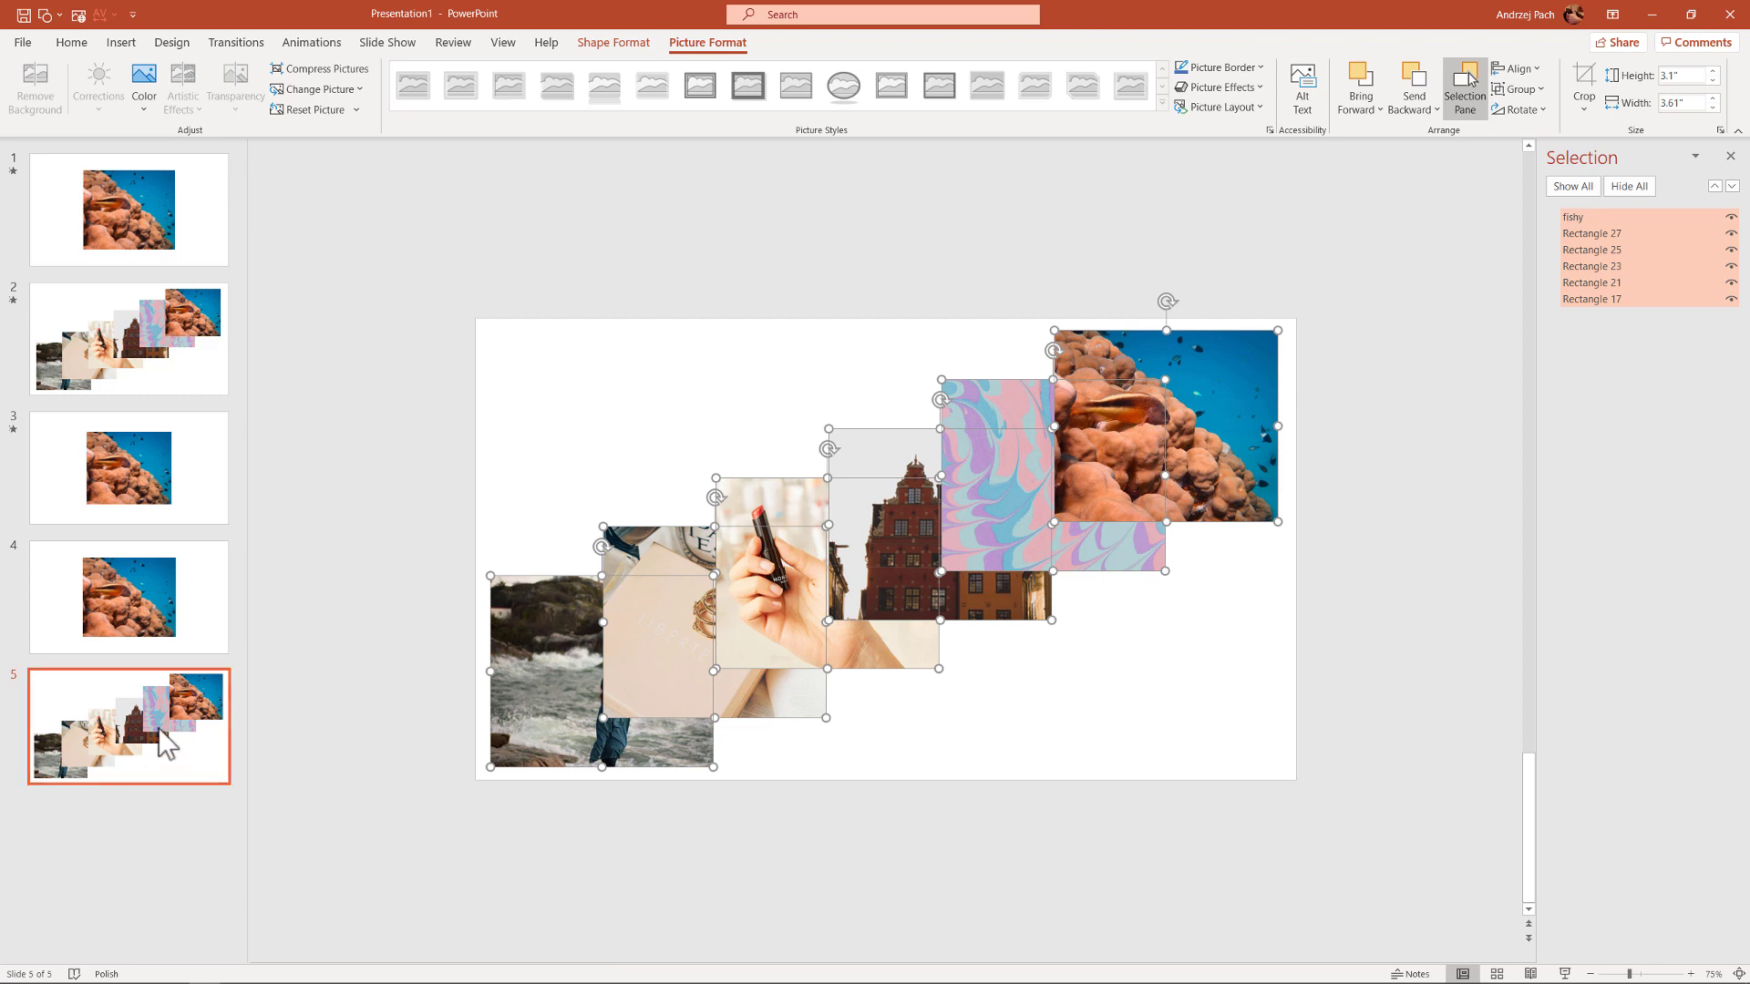
Duplicate the stacked-photo slide 4 and move the copy after slide 5.
left_click(144, 611)
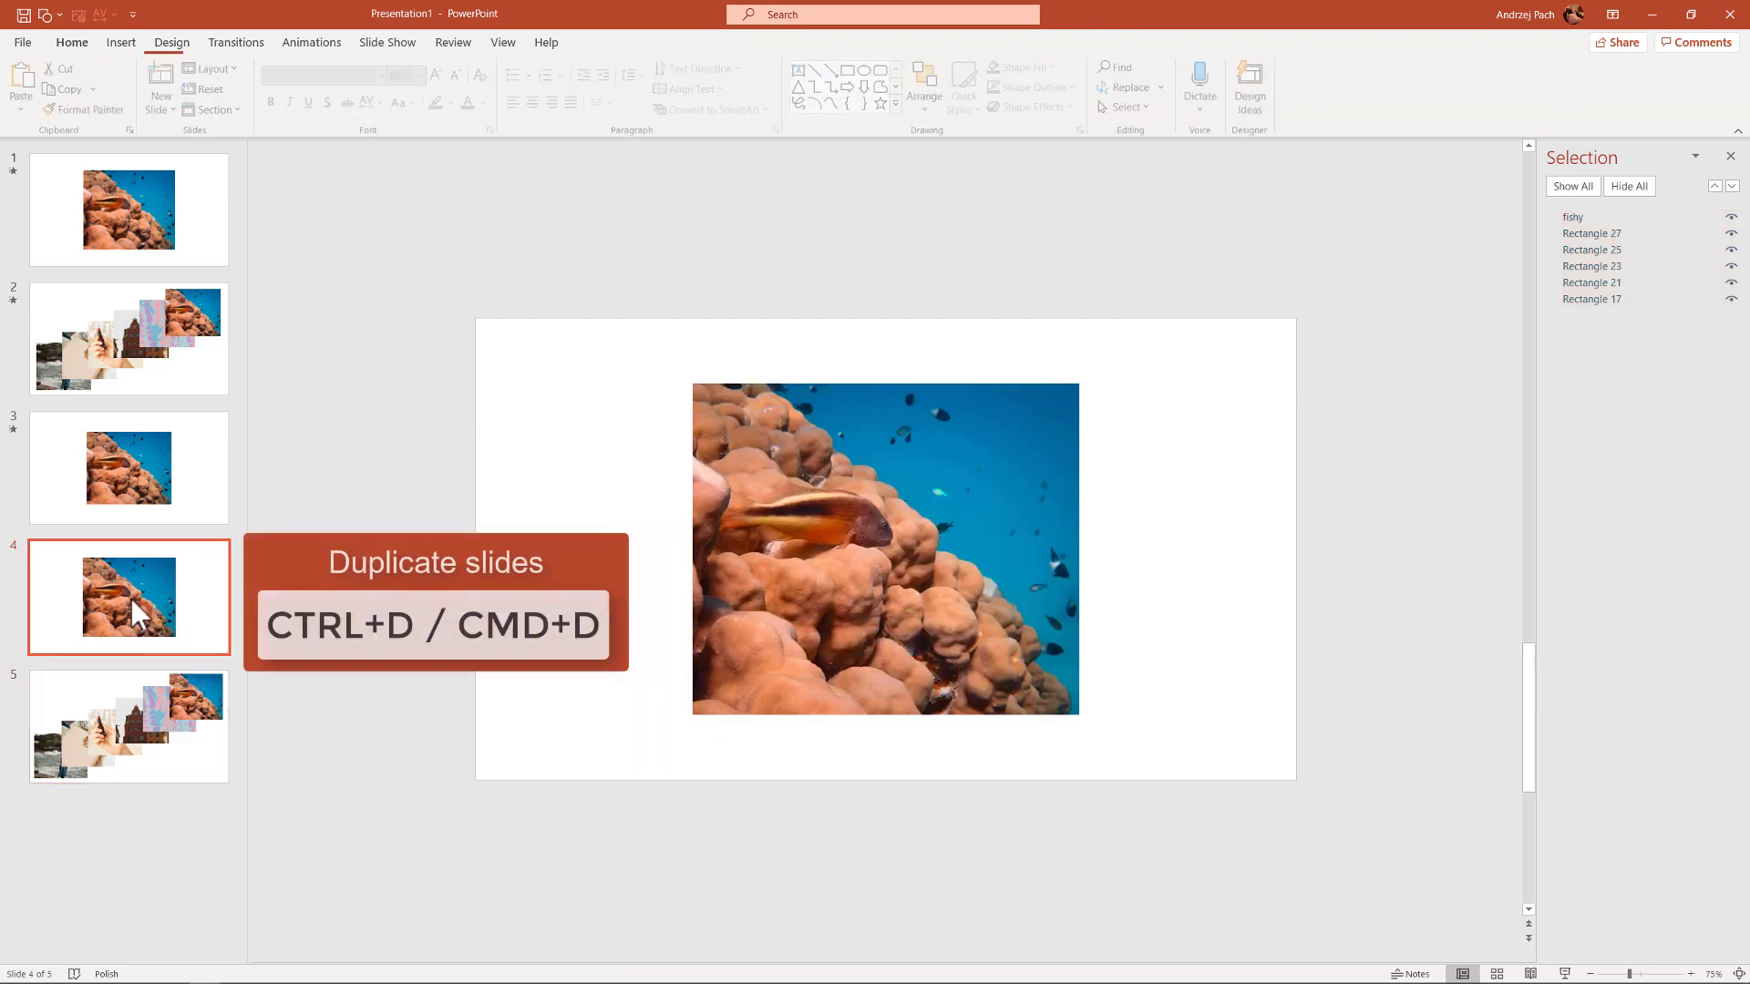
key("ctrl+d")
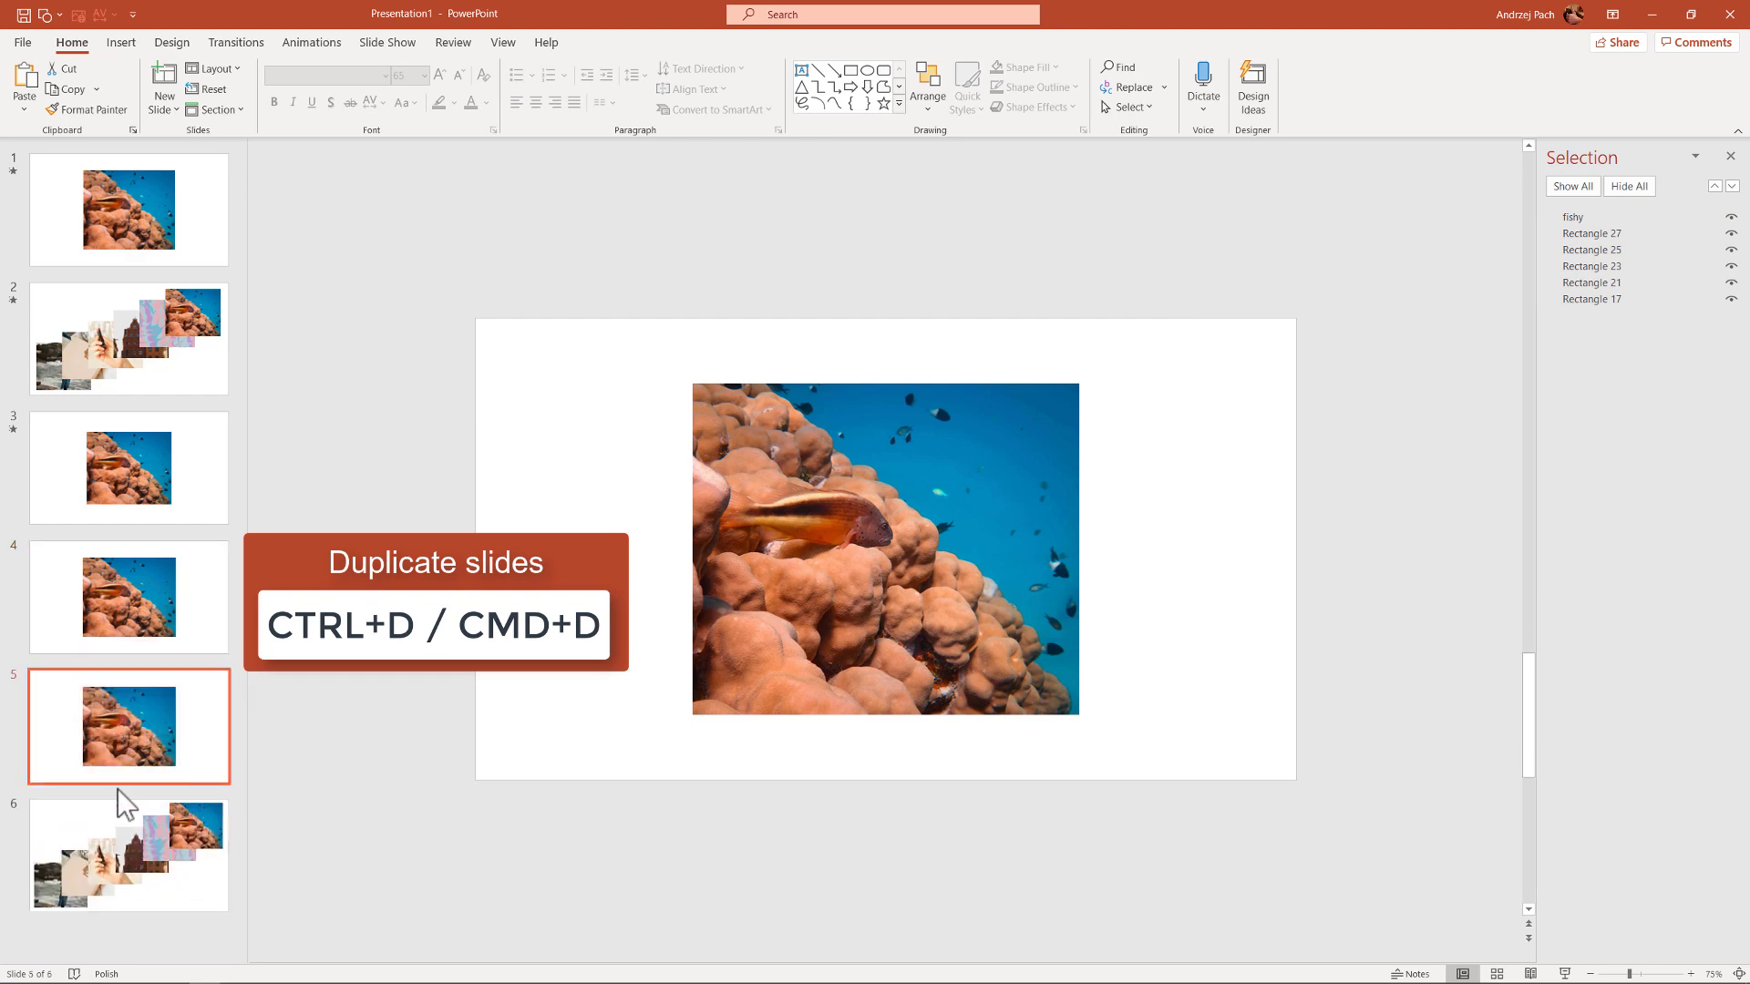
left_click_drag(117, 790, 124, 872)
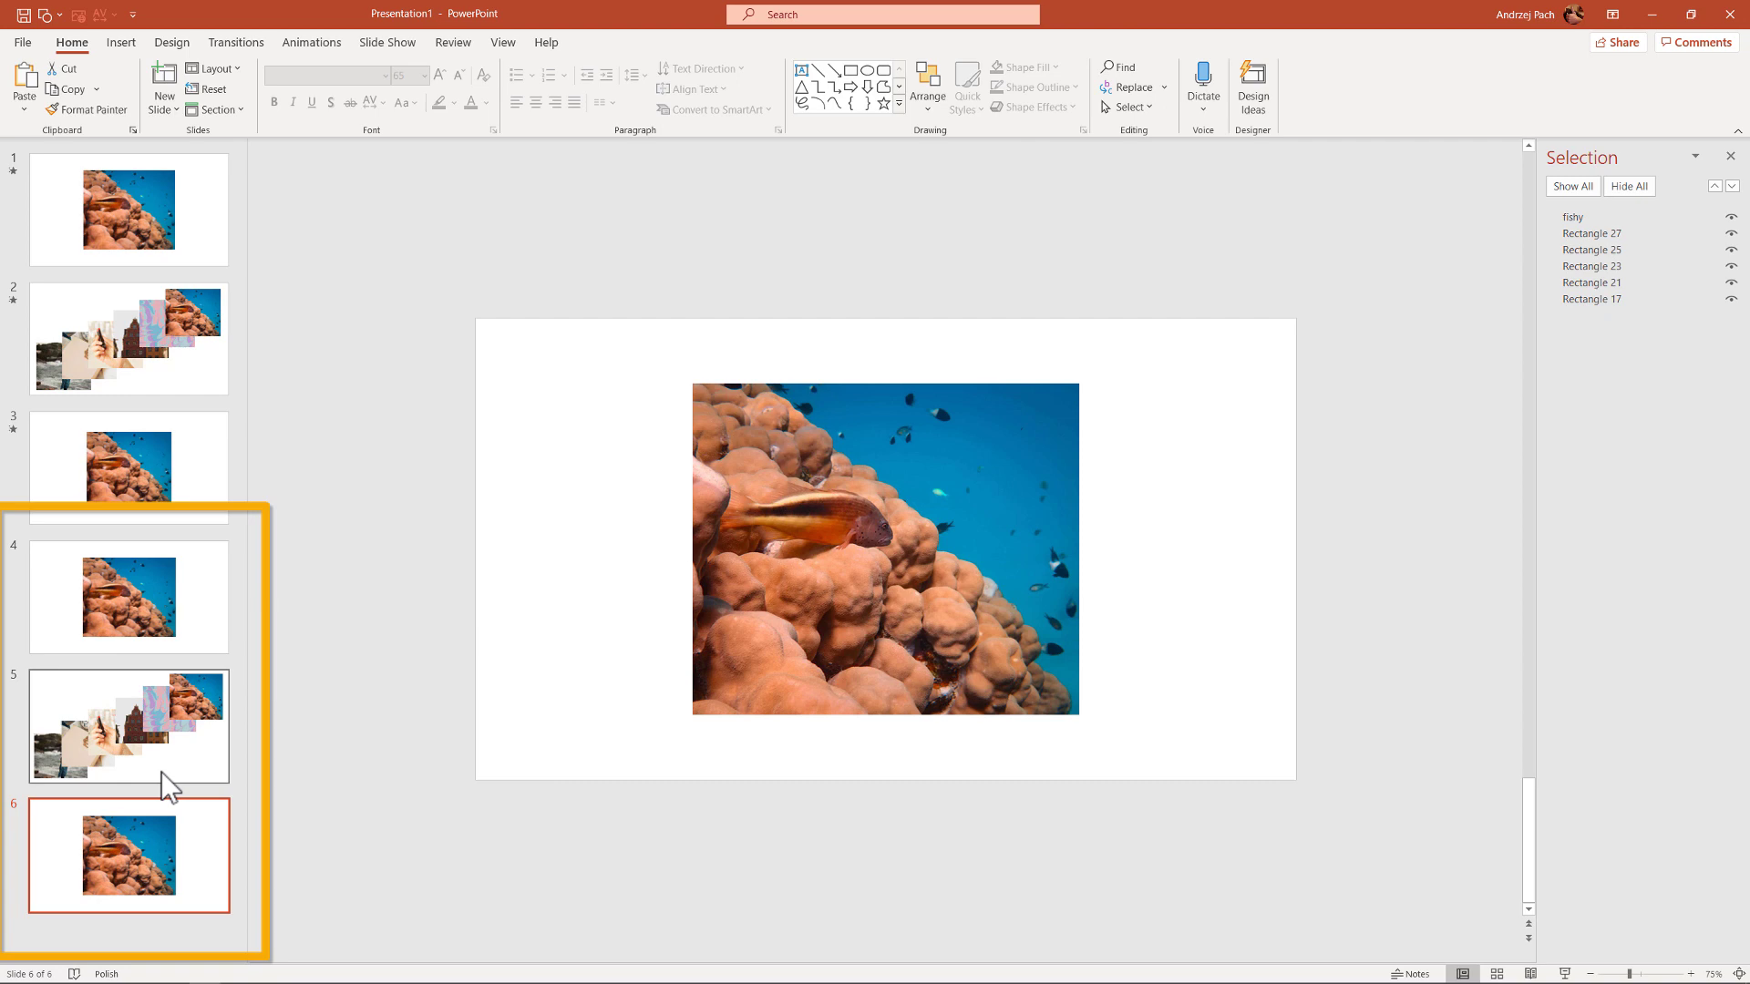
Apply the Morph transition to slides 4–6 and preview it in the slideshow.
left_click(132, 752, "shift")
left_click(118, 629, "shift")
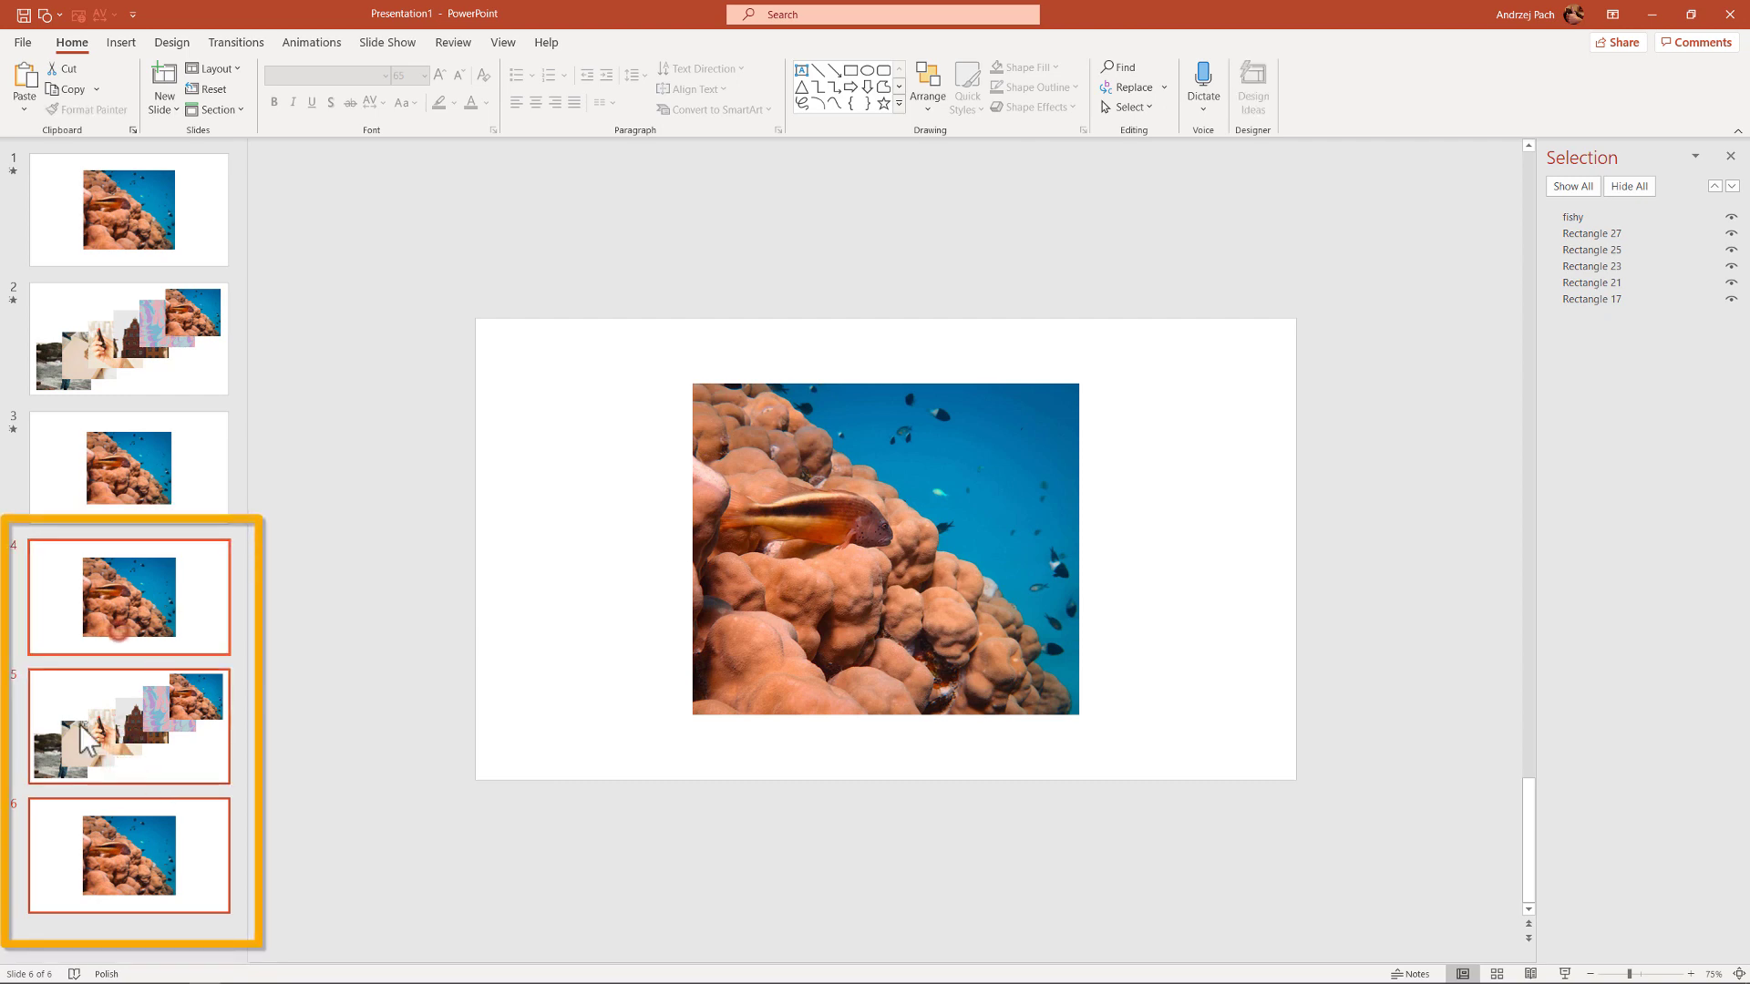
left_click(253, 45)
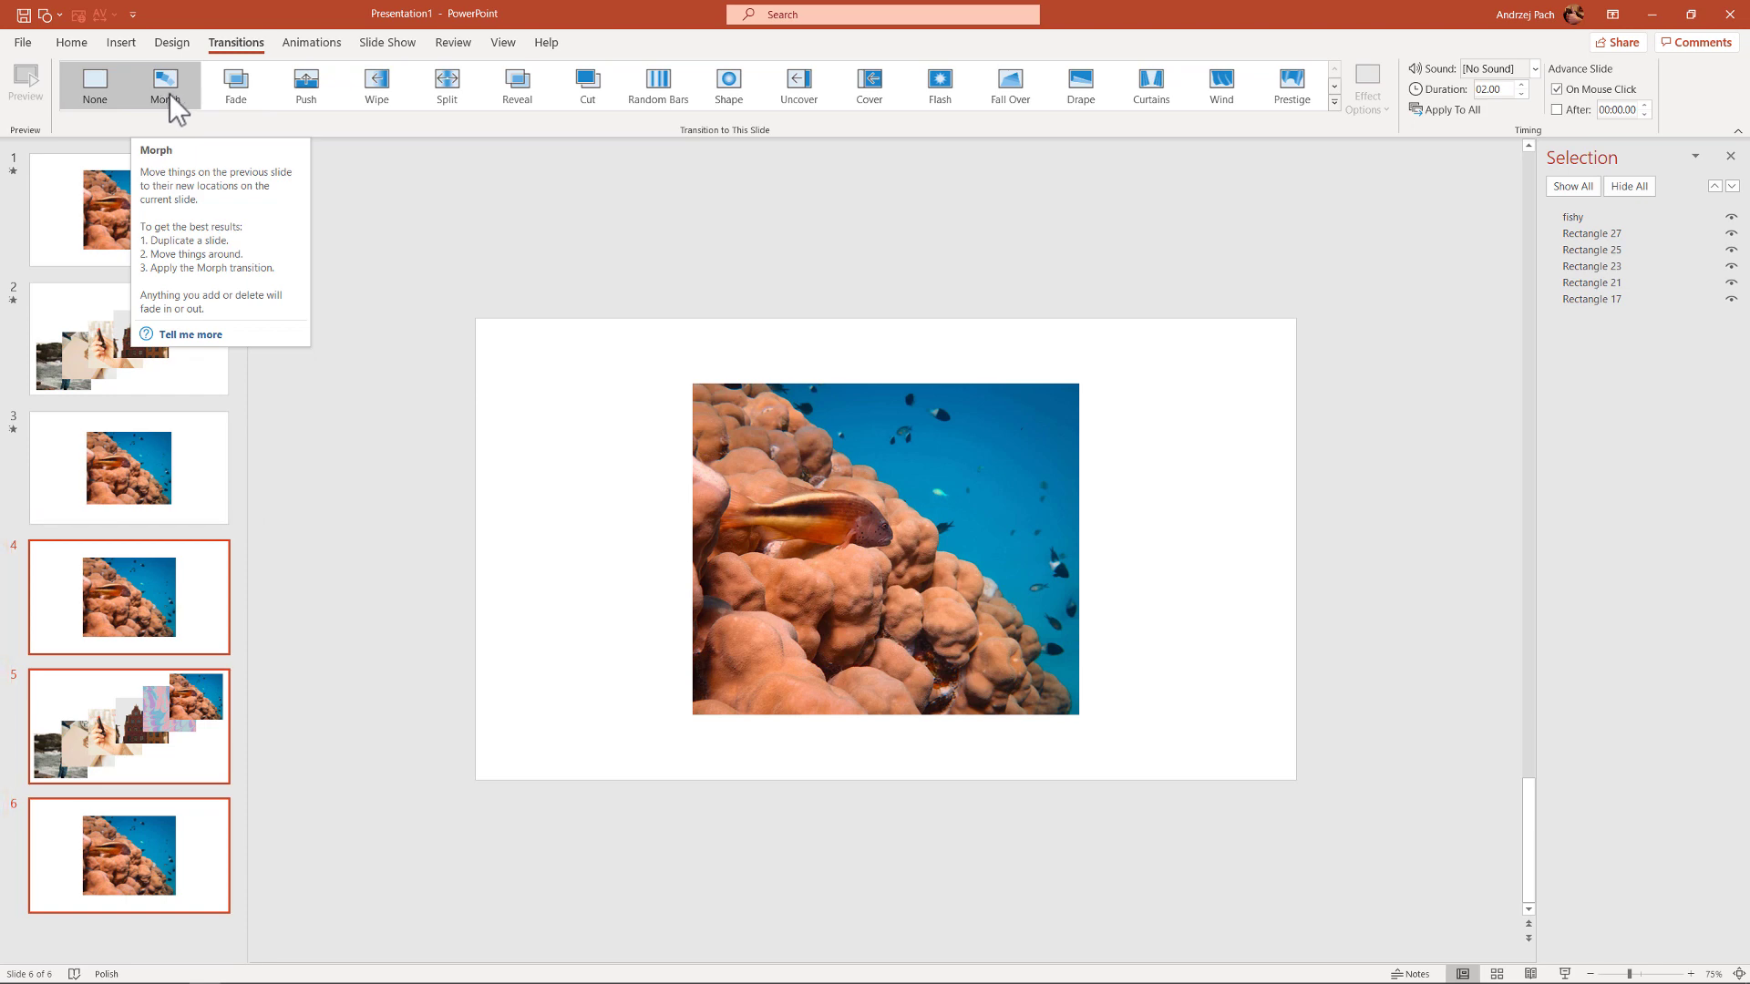
left_click(167, 93)
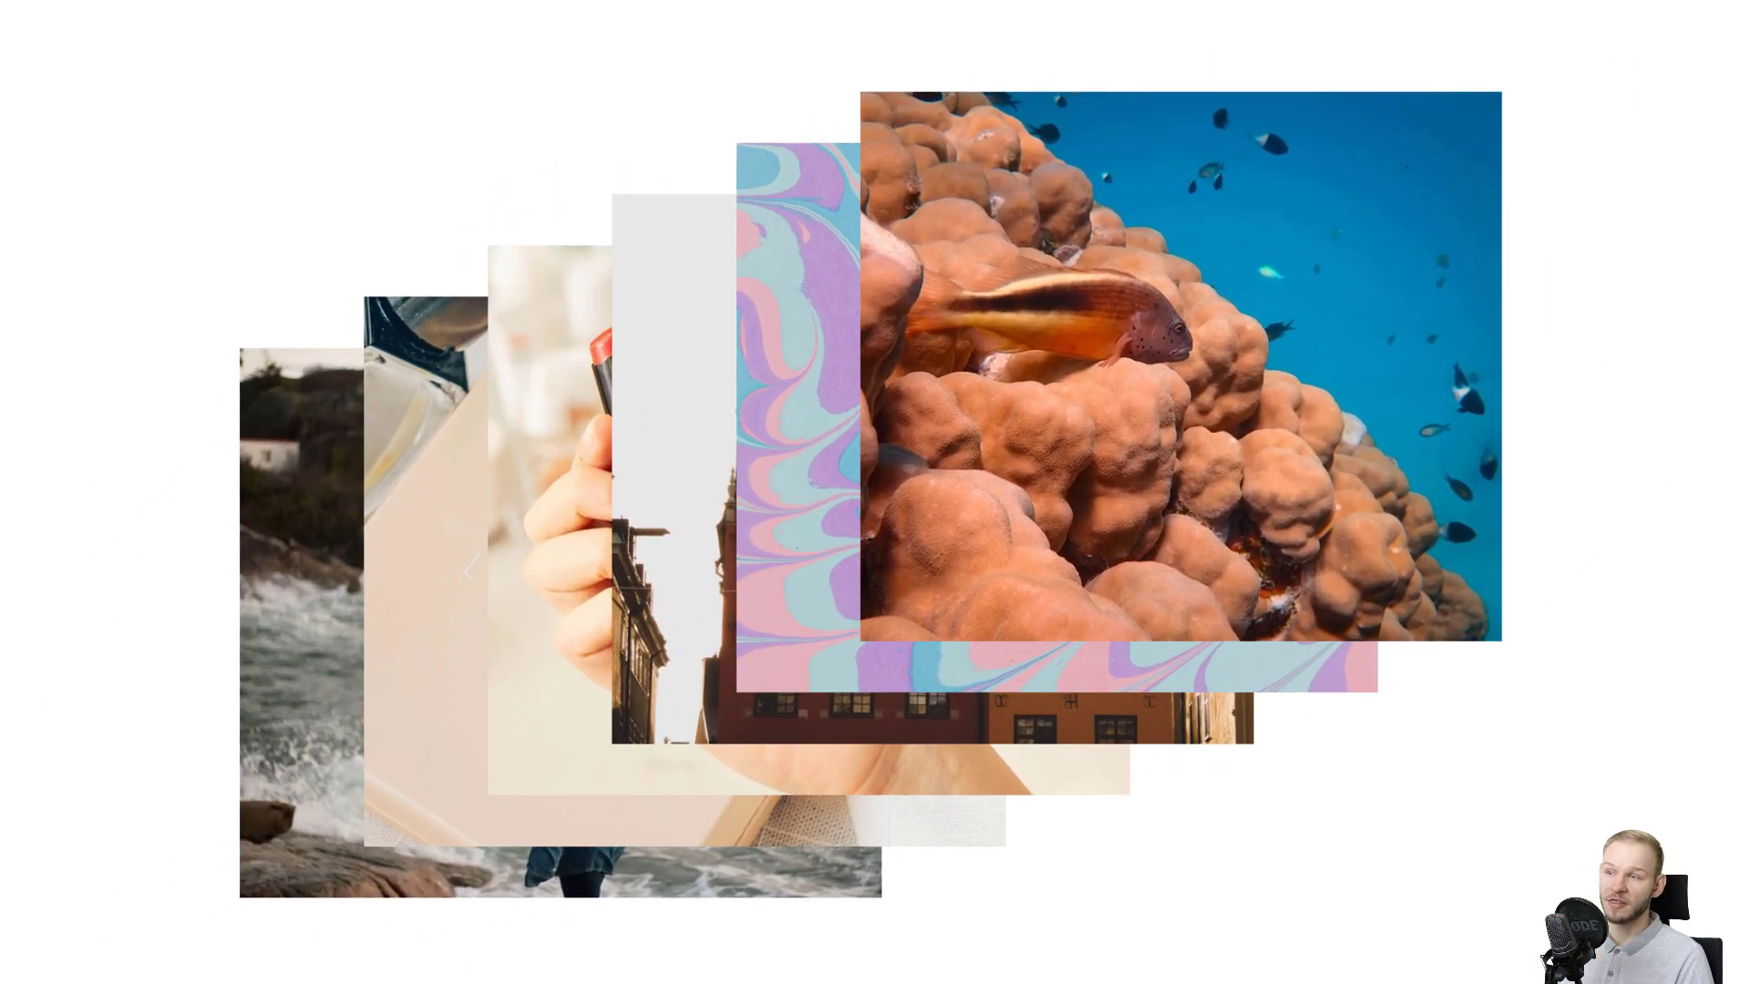
key("Right")
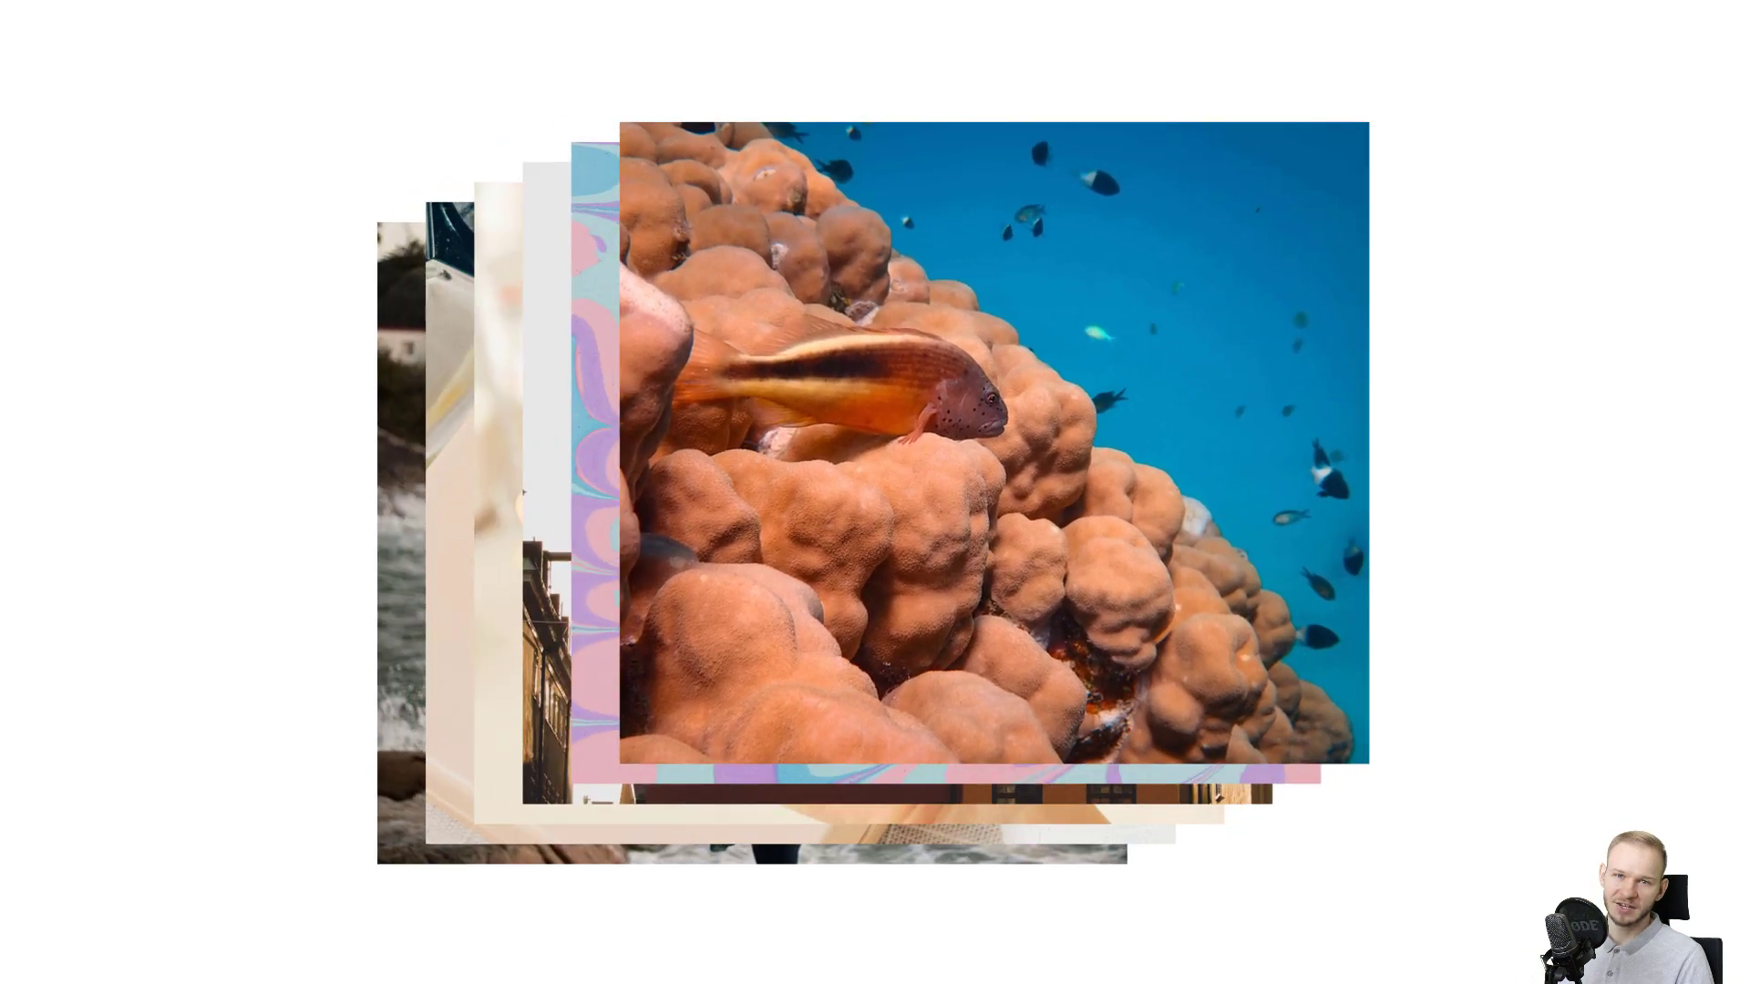